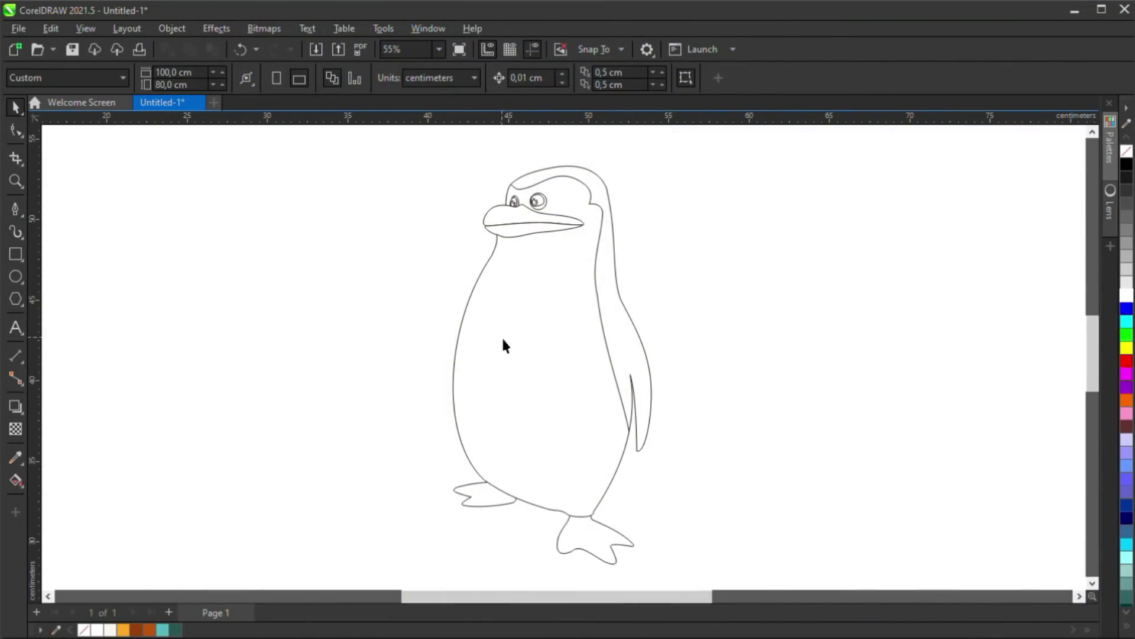
Fill the upper and lower halves of the penguin's beak with orange
click(621, 322)
click(534, 229)
shift+click(530, 218)
click(123, 630)
key(Escape)
Fill both of the penguin's feet with the same orange as the beak
click(591, 535)
shift+click(488, 495)
click(123, 630)
key(Escape)
Fill the shape covering the penguin's head top, back and flipper with black
ctrl+click(597, 277)
click(1127, 164)
ctrl+click(806, 238)
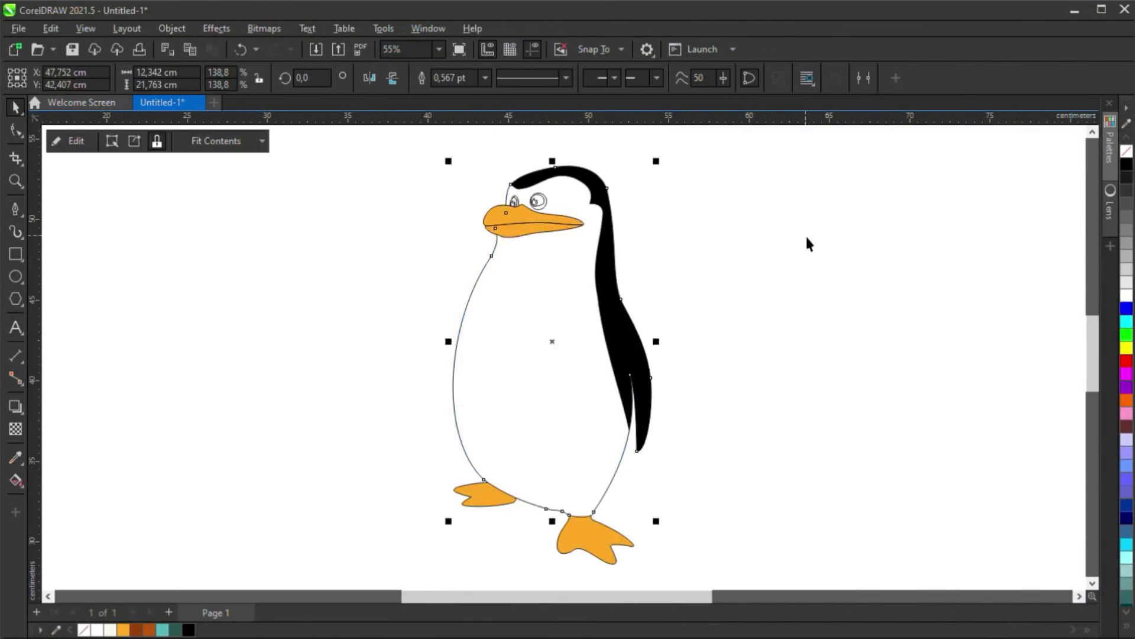
click(807, 238)
Fill the larger eye's outer ring and iris with teal and its pupil with black
scroll(550, 189, up, 5)
click(524, 268)
click(163, 630)
click(490, 255)
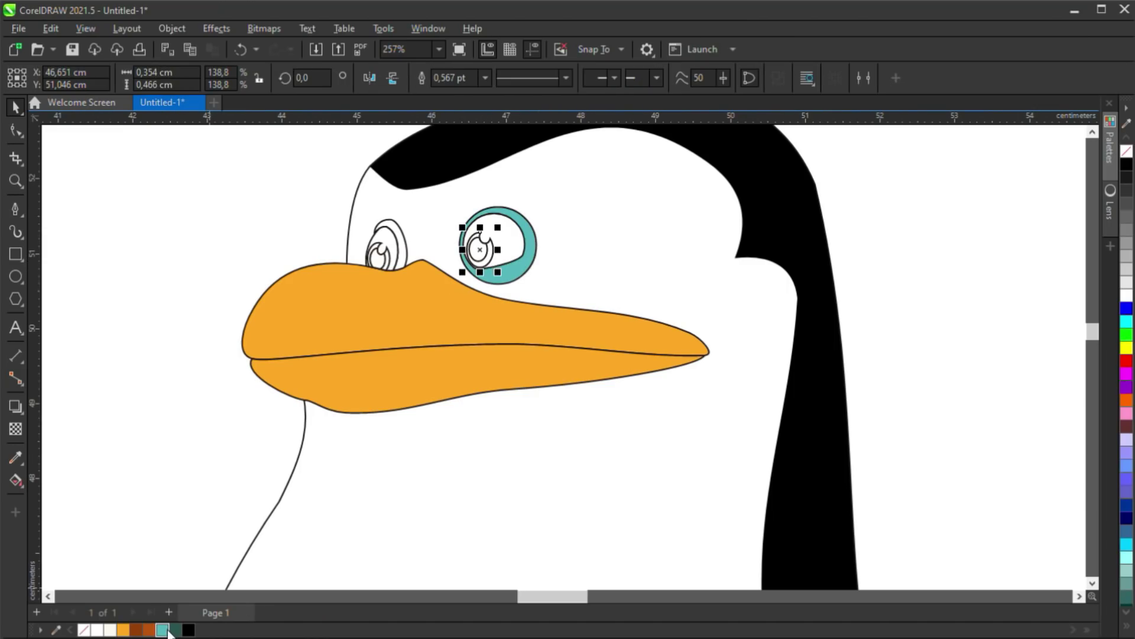
double_click(491, 257)
key(space)
click(479, 252)
click(189, 630)
Sample the larger eye's colours and apply teal to the smaller eye's outer ring and iris, black to its pupil
scroll(432, 243, up, 2)
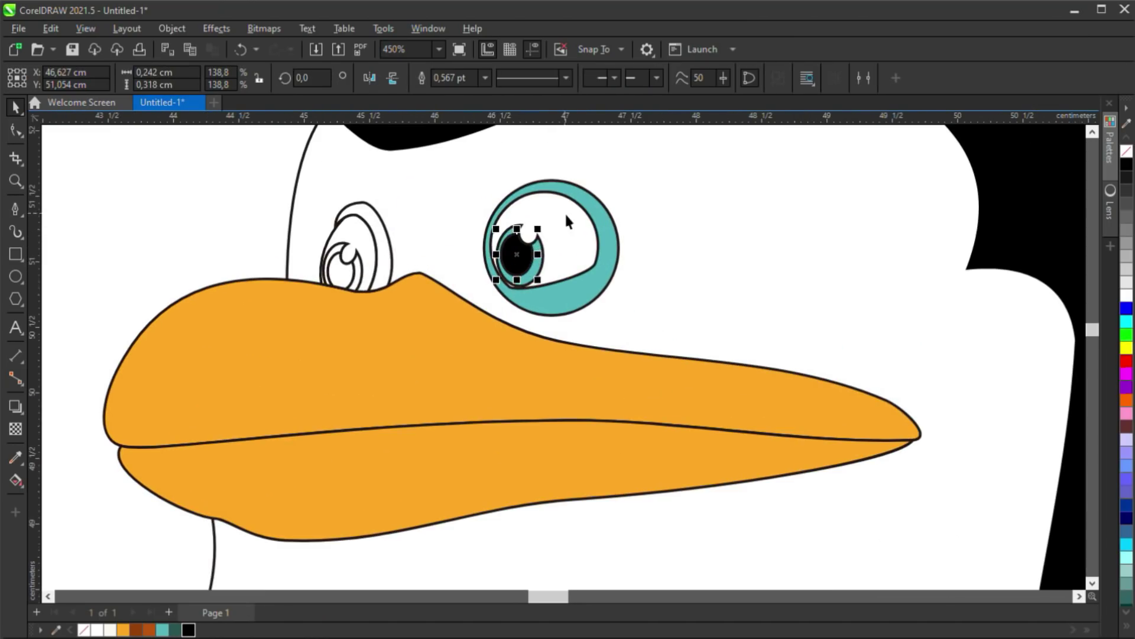
click(15, 457)
click(576, 295)
click(359, 271)
scroll(359, 270, up, 2)
click(360, 272)
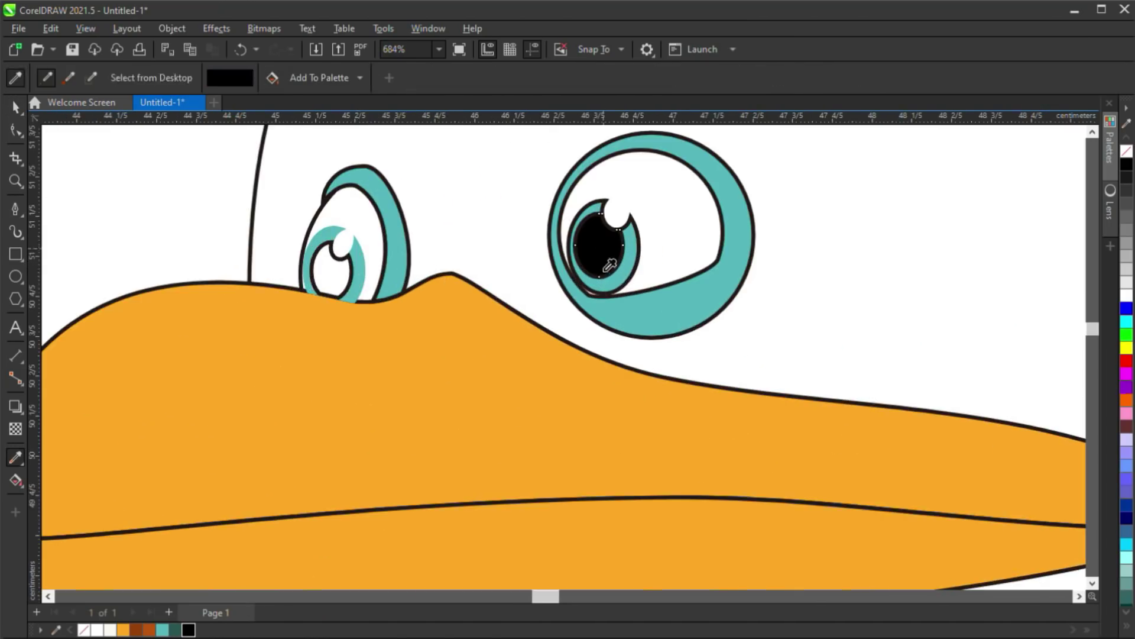
shift+click(606, 268)
click(333, 270)
Fill the penguin's face and belly shape with the off-white document colour
scroll(402, 290, down, 6)
key(space)
click(659, 414)
scroll(657, 422, down, 3)
drag(662, 467, 625, 317)
scroll(626, 317, down, 1)
click(532, 349)
click(110, 629)
click(679, 364)
drag(734, 300, 733, 314)
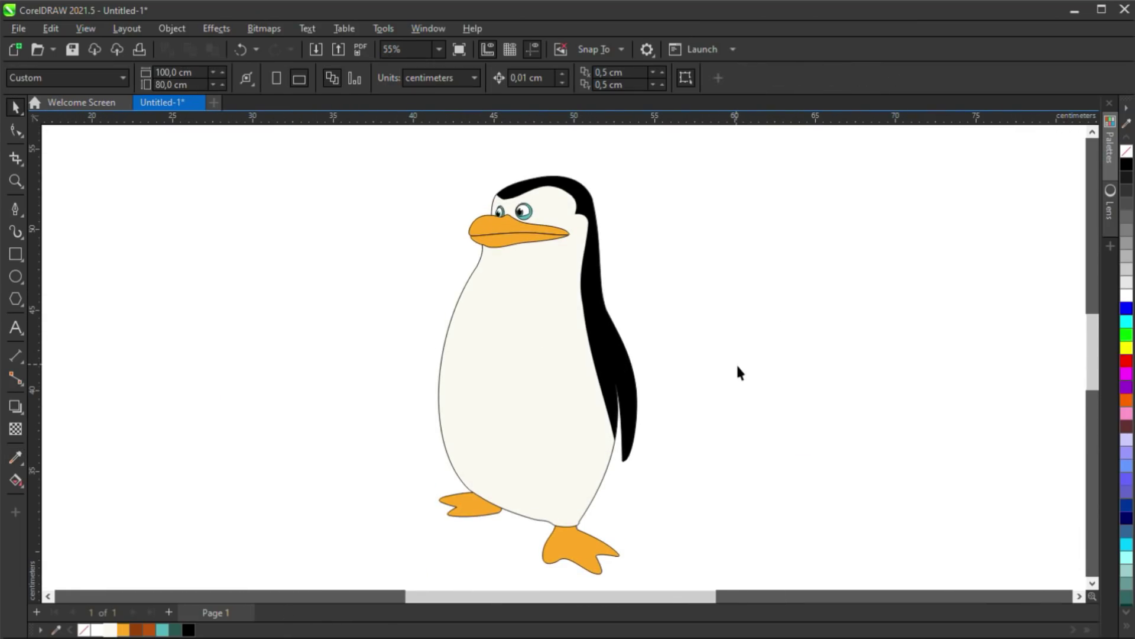
Draw a closed straight-edged shape with the Pen tool over the top edge of the upper beak, from the small eye to the beak's tip
scroll(515, 218, up, 5)
scroll(515, 224, up, 2)
click(478, 410)
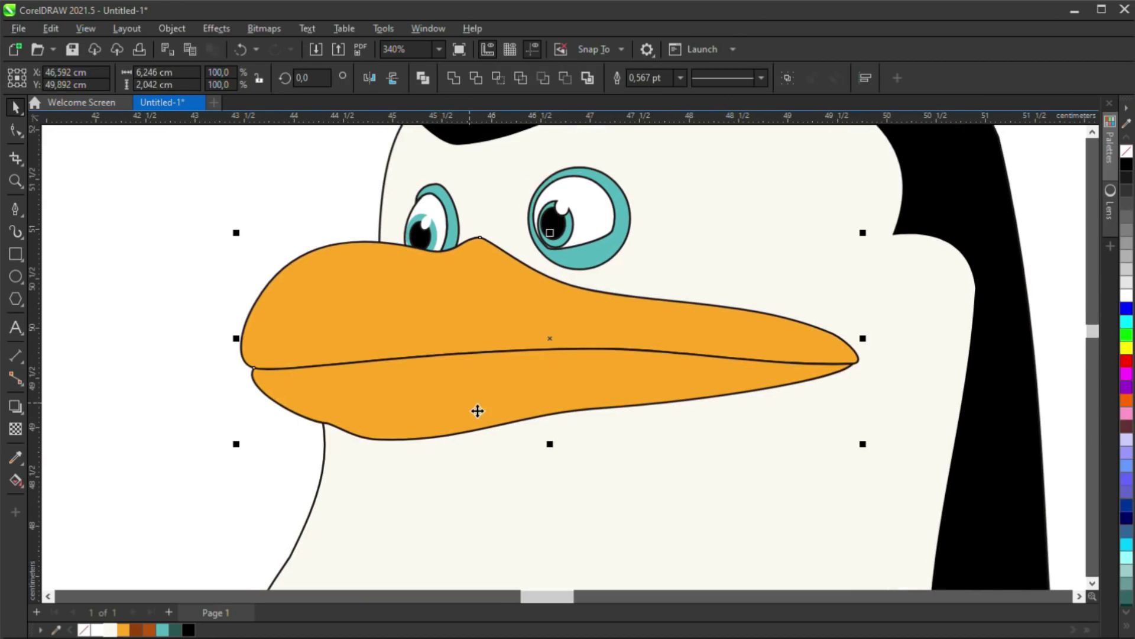
click(404, 298)
key(p)
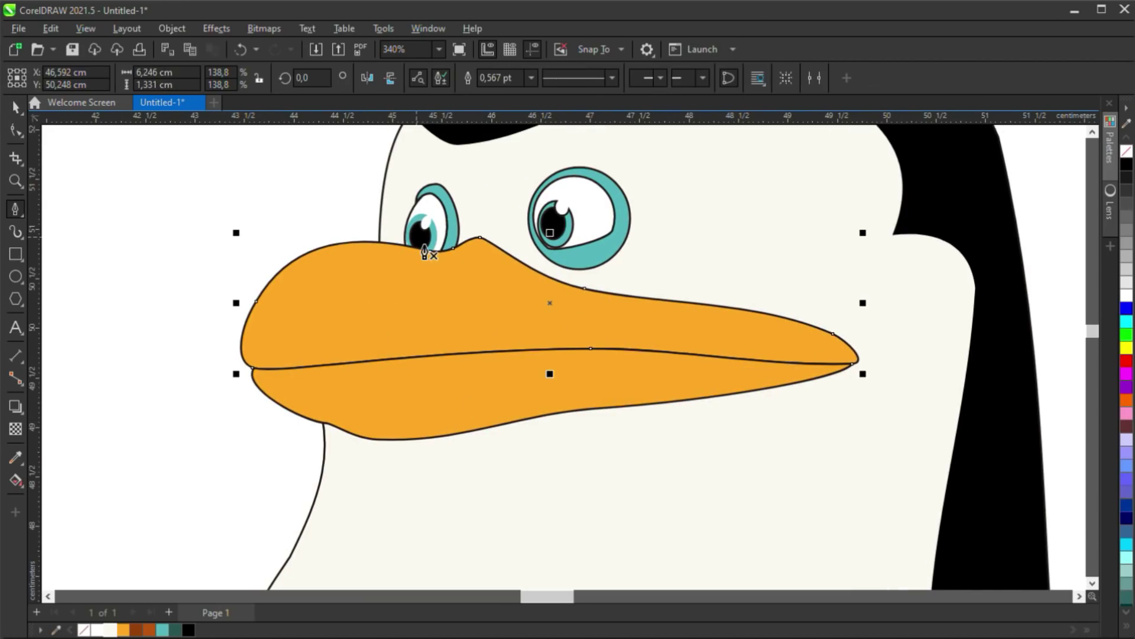
click(416, 237)
click(868, 369)
click(877, 325)
click(700, 272)
click(503, 221)
click(446, 214)
click(426, 245)
Curve the new shape's lower edge with the Shape tool so it runs just inside the upper beak's top contour
key(F10)
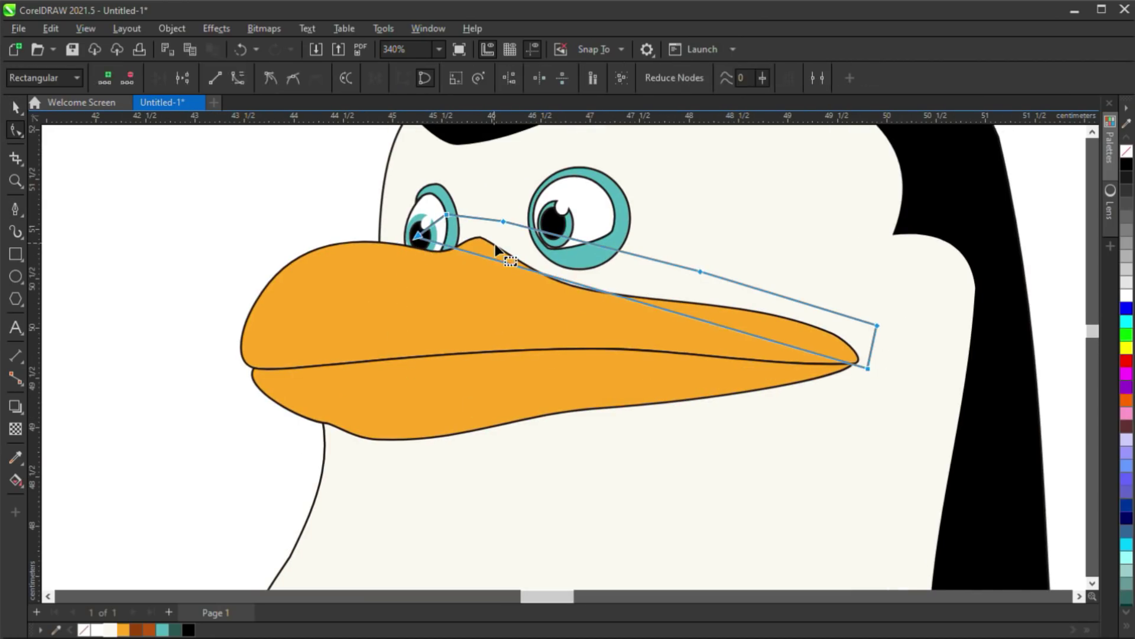
drag(735, 326, 575, 335)
drag(812, 320, 755, 274)
drag(575, 334, 580, 353)
drag(418, 237, 408, 233)
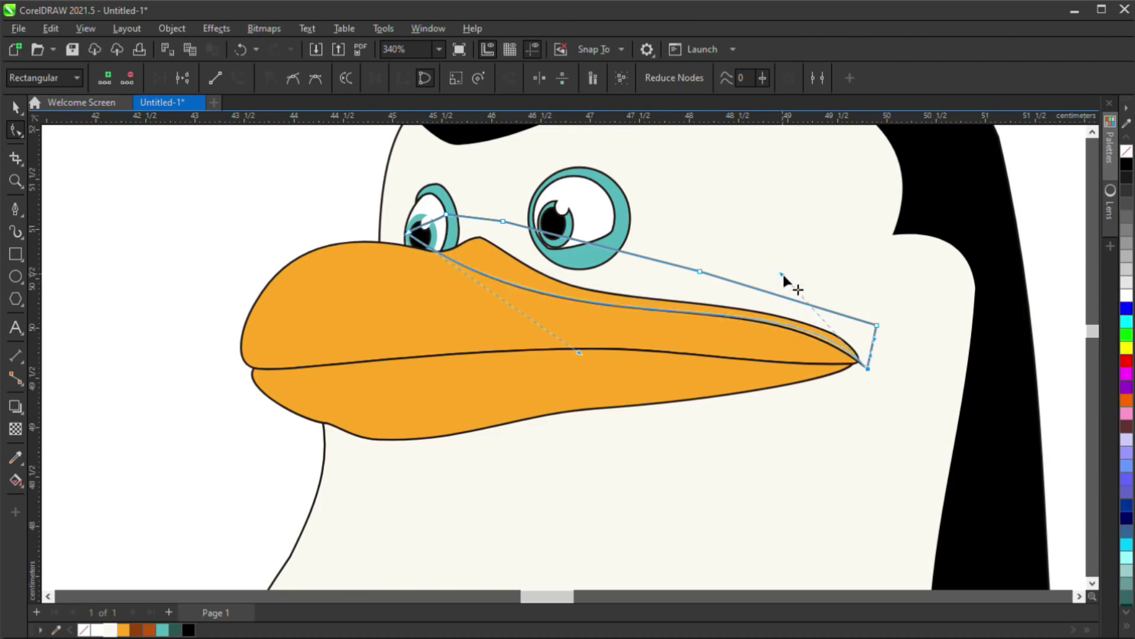
Turn the shape into a rust-brown shadow with no outline and feathered edges, fading its eye-side end with a linear transparency
key(space)
click(149, 629)
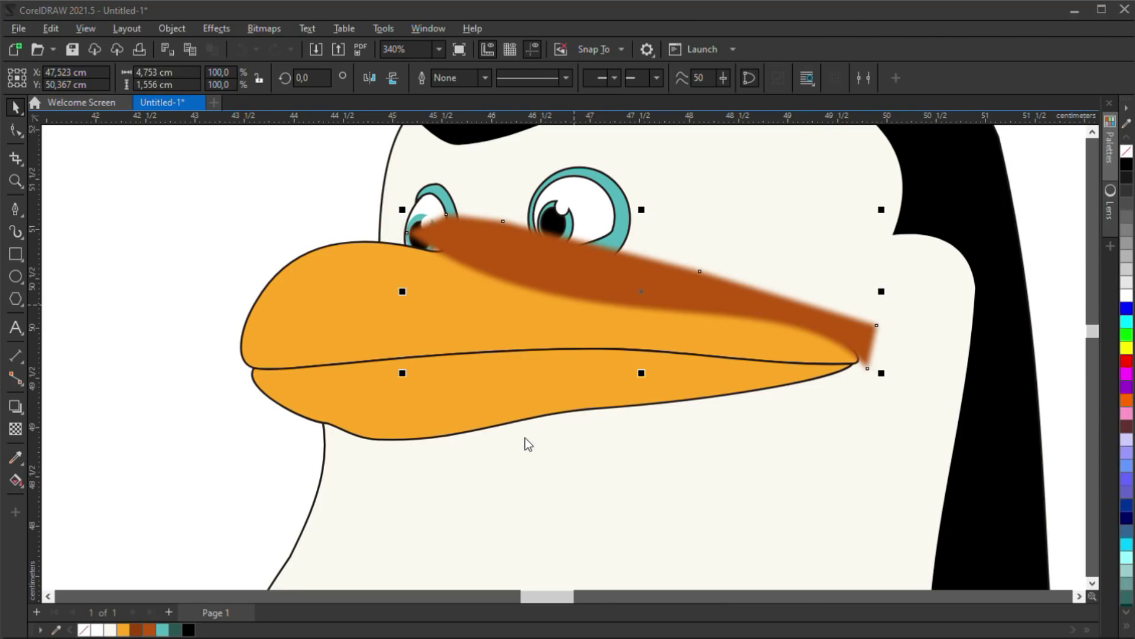
key(t)
drag(581, 249, 523, 258)
drag(398, 323, 496, 314)
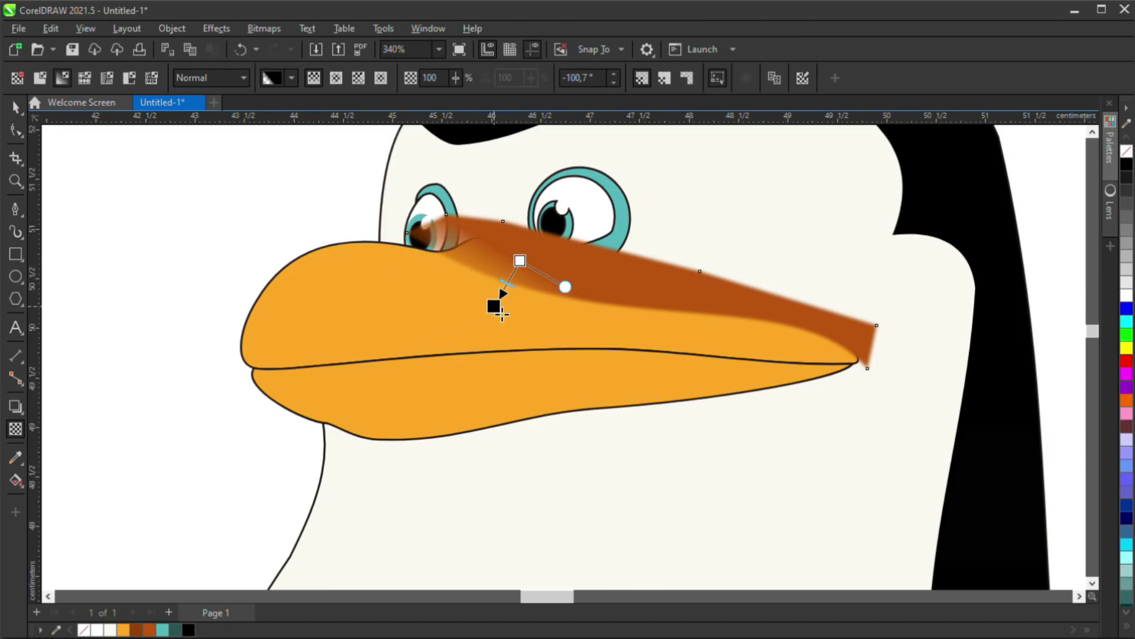
Apply a gradient fill to the beak shadow, from dark brown at its start to rust brown toward the beak's front
key(space)
key(g)
drag(614, 252, 491, 308)
click(149, 630)
click(613, 251)
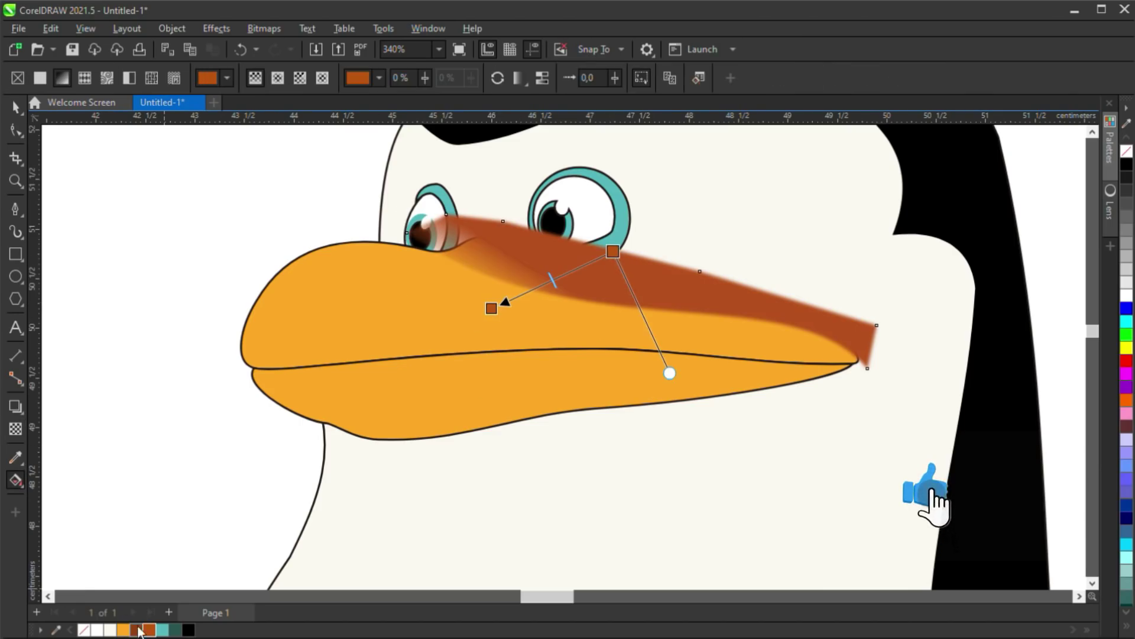
click(136, 630)
drag(614, 251, 611, 222)
Clip the brown shadow inside the upper beak and remove the upper beak's outline
key(space)
click(462, 330)
right_click(1126, 151)
click(783, 266)
Draw a closed Pen-tool shape around the upper beak's rounded front and along its lower edge to the tip
click(15, 209)
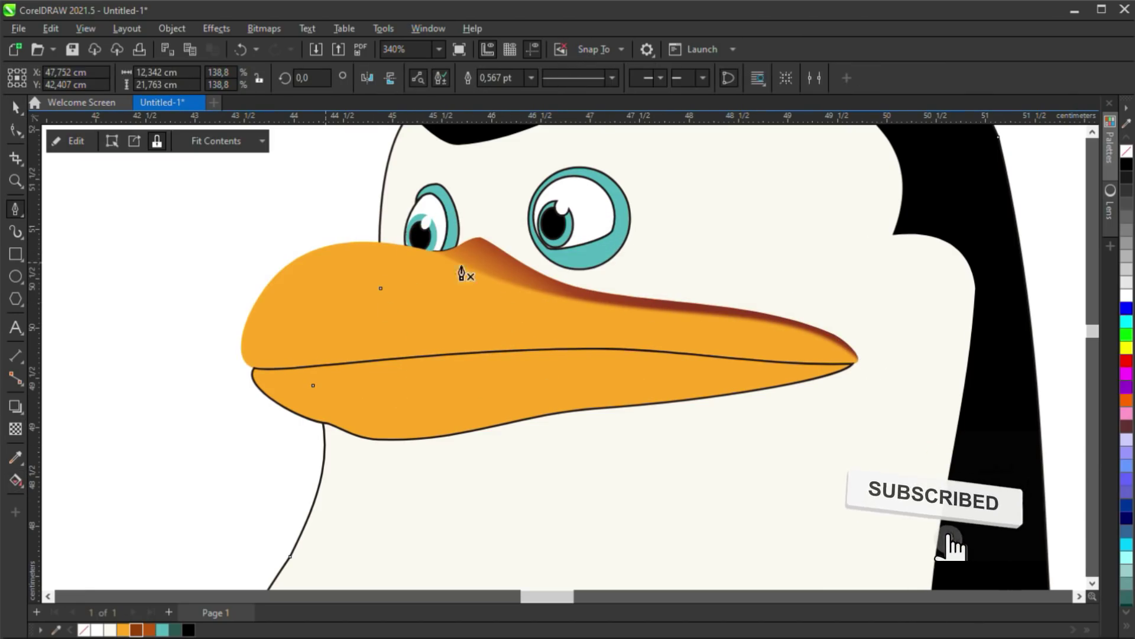
click(386, 224)
click(308, 335)
click(648, 341)
click(875, 359)
click(225, 387)
click(195, 275)
click(294, 218)
click(386, 224)
Bend the shape's inner edge to follow the beak's rounded front, and curve its long edges toward the tip
key(F10)
drag(350, 273, 312, 277)
drag(308, 335, 324, 336)
drag(532, 339, 541, 335)
drag(810, 362, 809, 381)
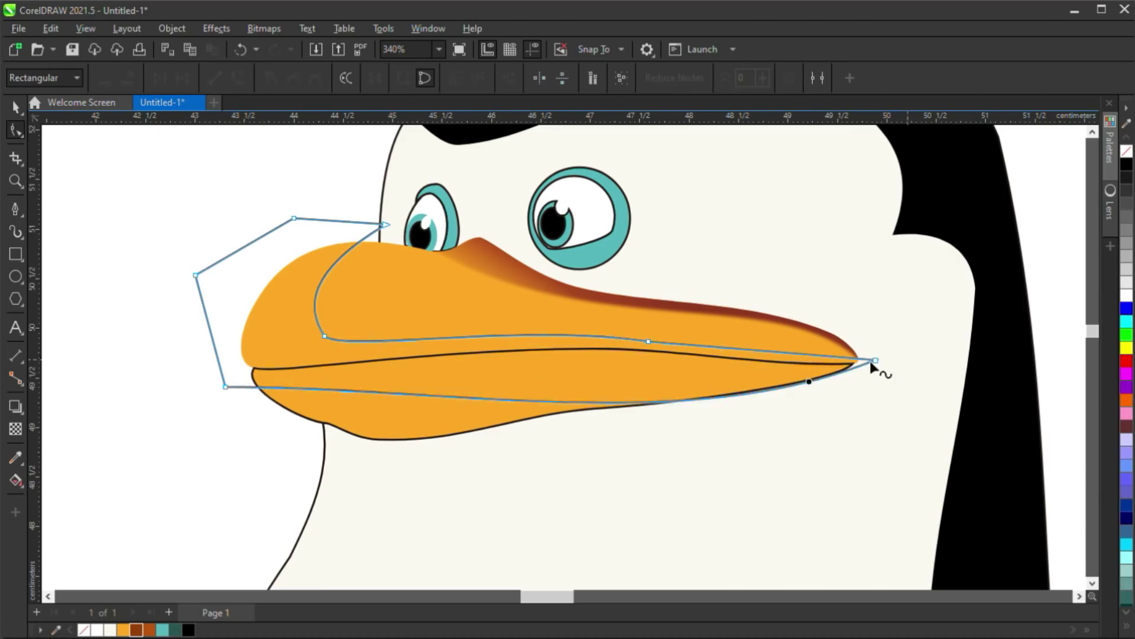
Fill the beak-front shading shape with a custom darker orange and remove its outline
key(space)
click(126, 629)
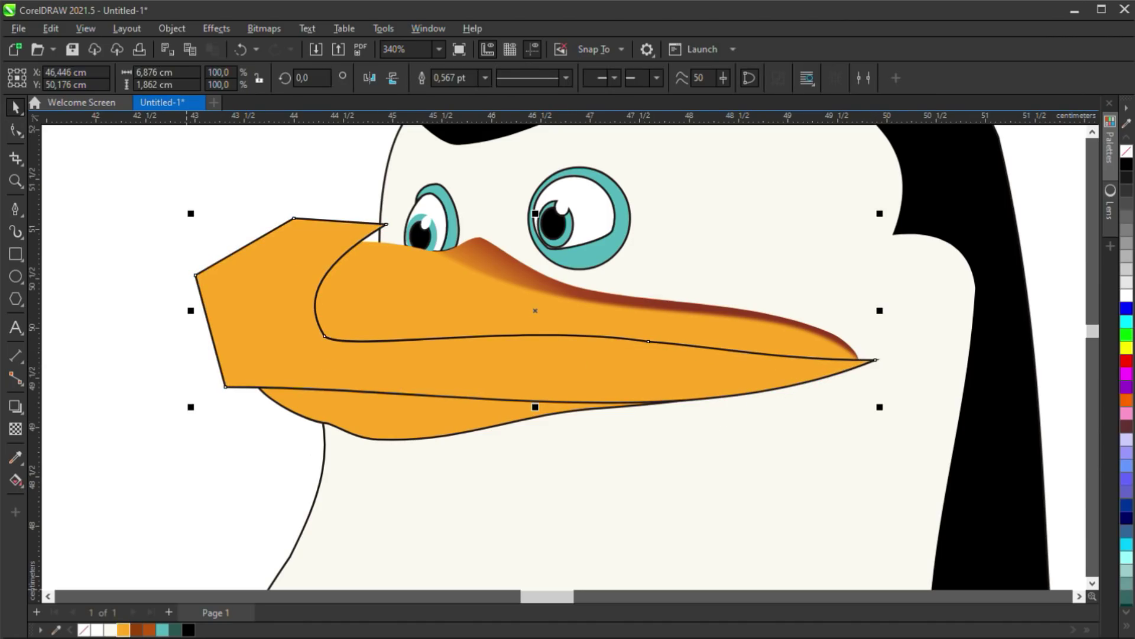
key(Return)
drag(693, 258, 688, 252)
click(548, 433)
click(860, 547)
right_click(1127, 152)
Feather the darker orange shading shape's edges and clip it inside the upper beak
key(ctrl+b)
drag(489, 316, 546, 321)
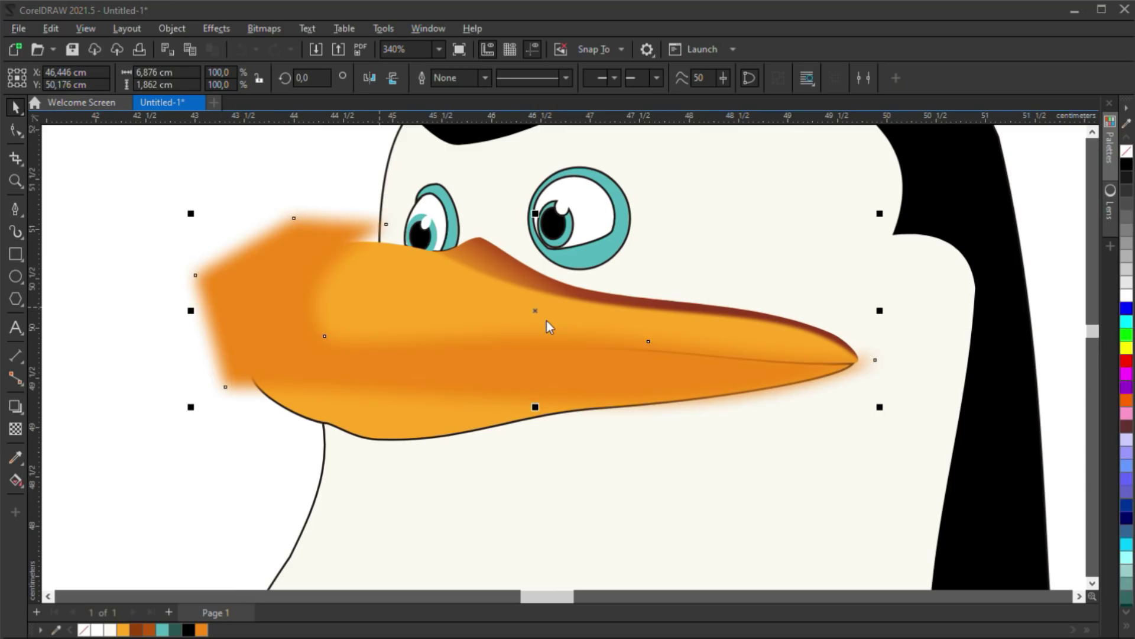
click(562, 372)
click(432, 283)
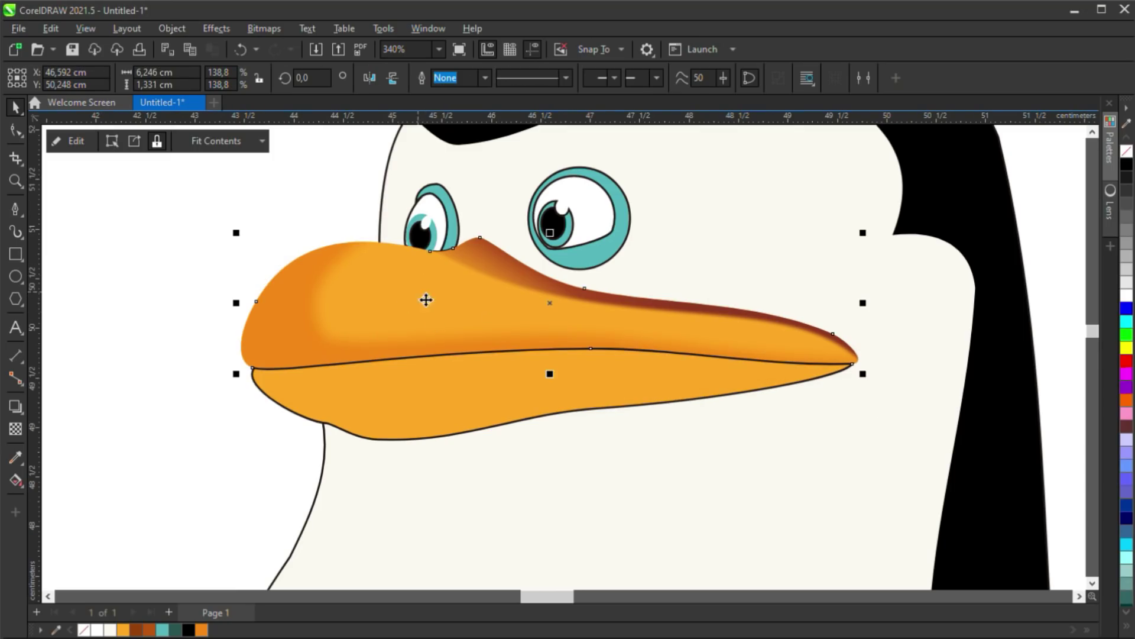
Give the upper beak a gradient fill from light orange near its front to darker orange toward the tip
key(g)
drag(348, 264, 444, 305)
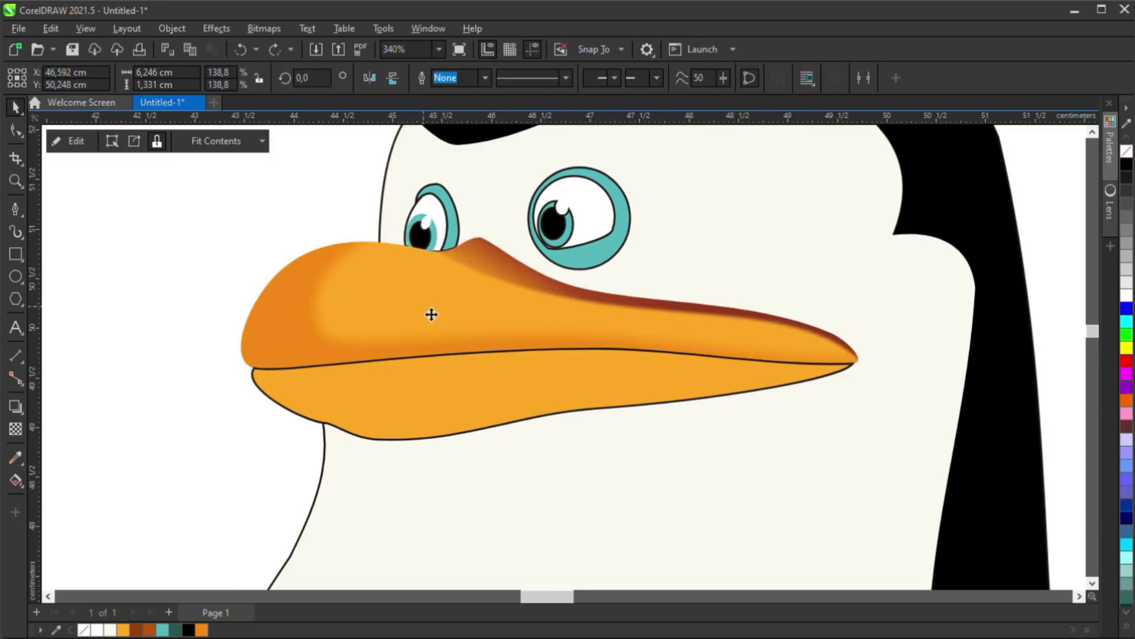
key(g)
drag(337, 272, 433, 311)
click(202, 630)
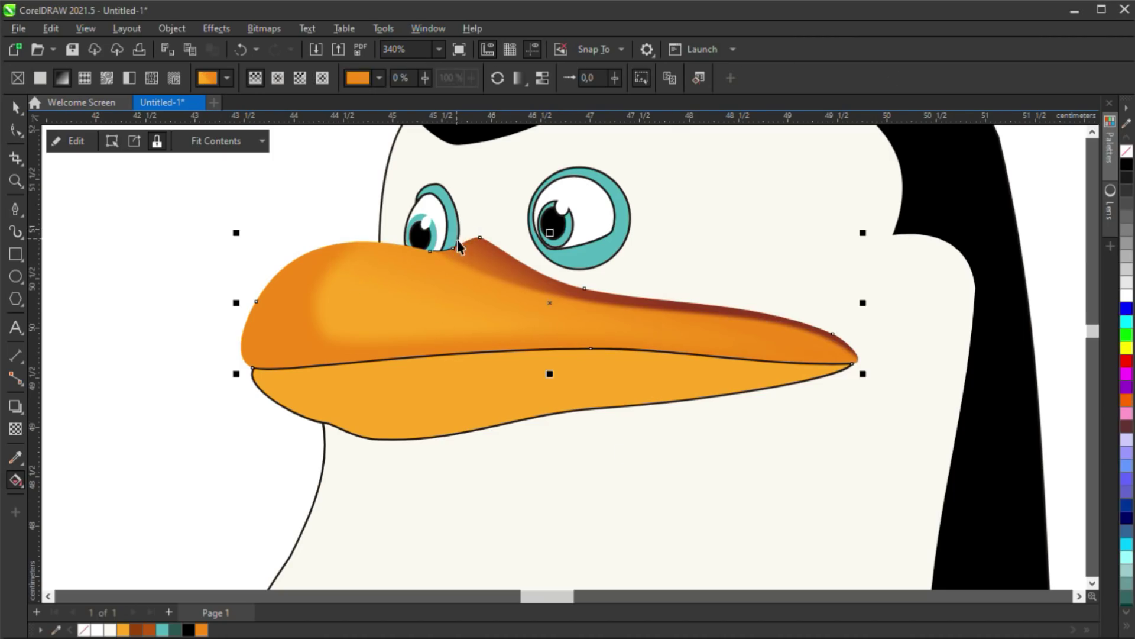
key(space)
Edit the upper beak's clipped contents and feather the darker orange shading more softly
scroll(388, 317, up, 1)
double_click(388, 317)
key(ctrl+b)
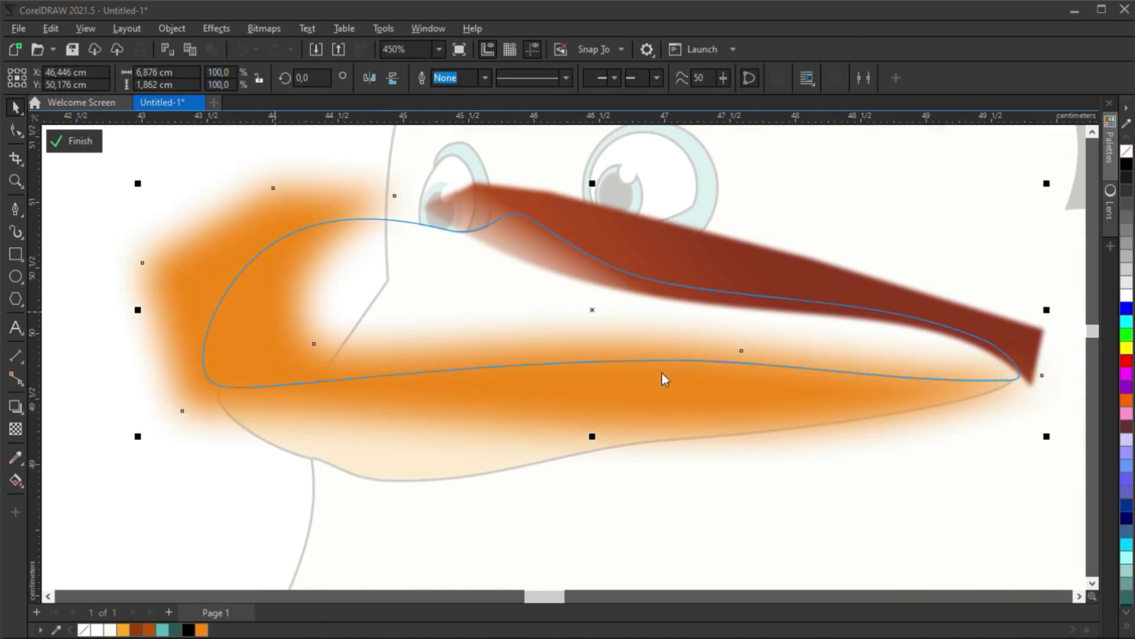
click(74, 141)
Draw a thin closed triangular highlight shape with the Pen tool on the front of the upper beak
scroll(435, 313, down, 6)
scroll(460, 331, up, 2)
scroll(426, 303, up, 1)
key(p)
click(389, 270)
click(377, 313)
click(617, 328)
click(389, 270)
Curve the triangle's sides into a teardrop with a rounded front end and a tail narrowing toward the beak's tip
key(F10)
scroll(461, 319, up, 1)
drag(467, 303, 466, 304)
scroll(366, 287, up, 3)
drag(392, 257, 305, 310)
drag(380, 295, 343, 263)
click(372, 327)
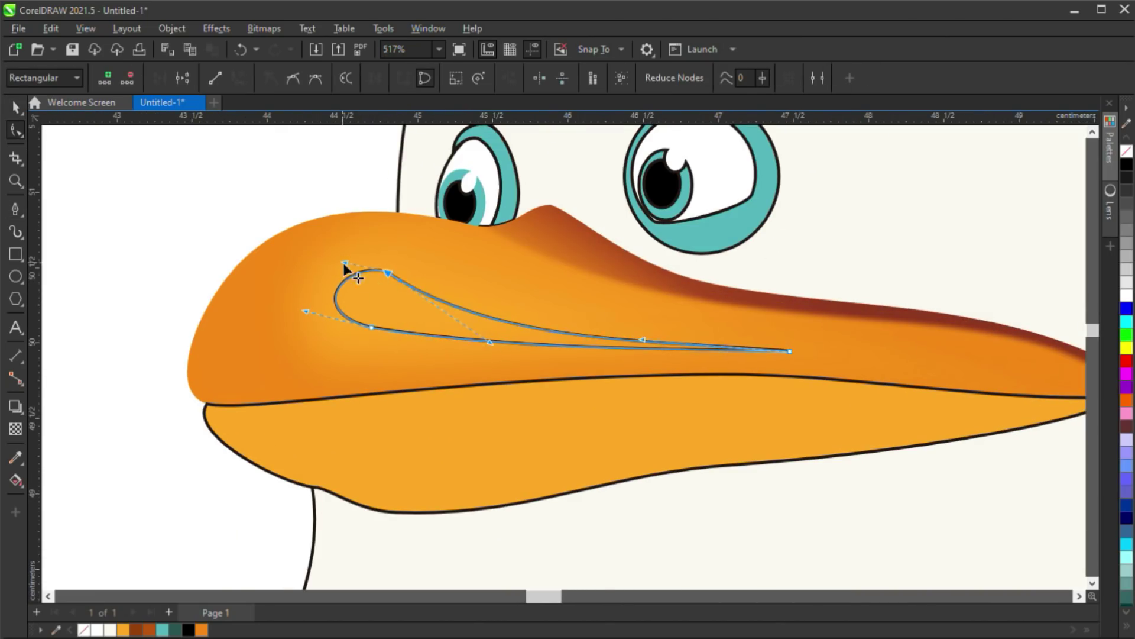
Turn the teardrop into a soft white highlight with no outline, feathered edges and a uniform transparency of 38
key(space)
click(1126, 295)
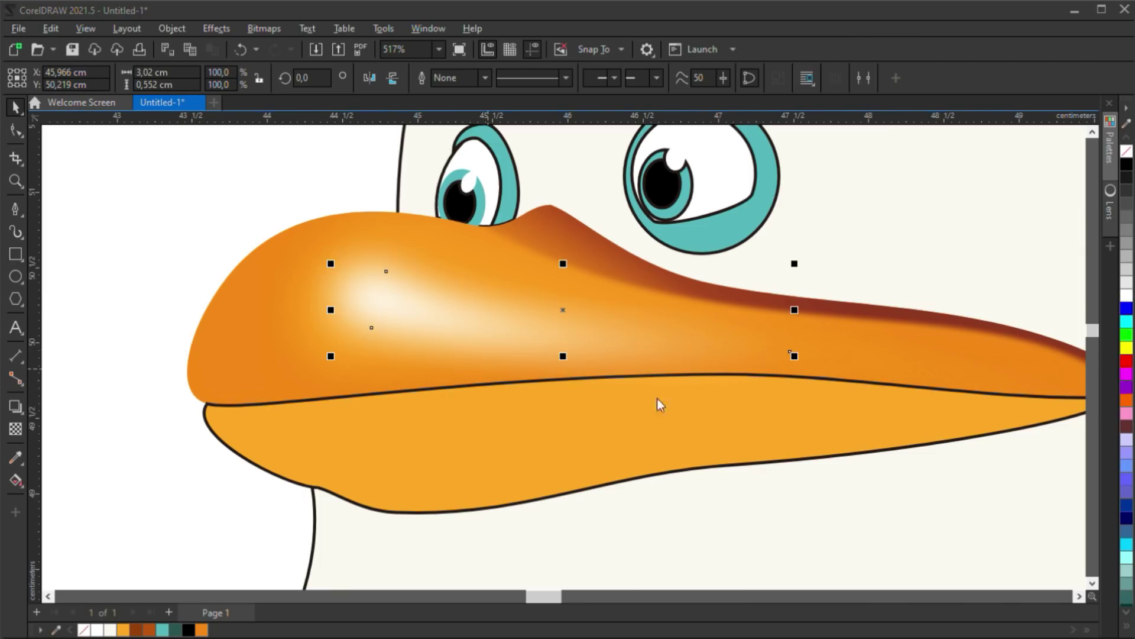
scroll(409, 325, down, 4)
click(16, 429)
drag(455, 353, 474, 353)
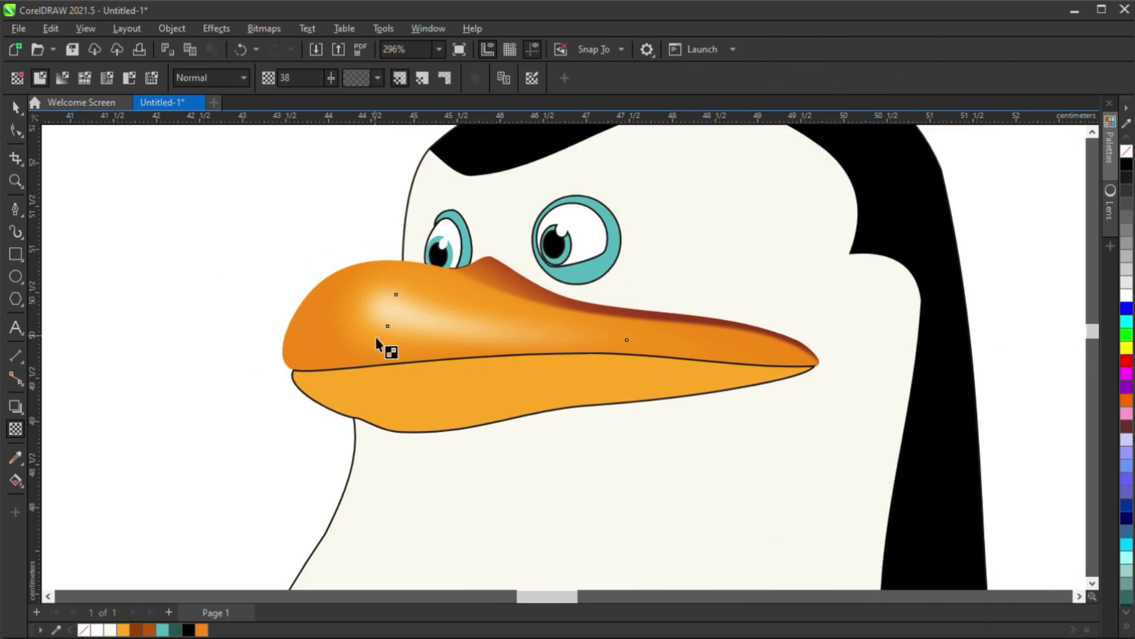
key(space)
click(327, 317)
Draw a narrow closed Pen-tool shape along the line between the beak halves and around the upper beak's front
key(p)
click(594, 348)
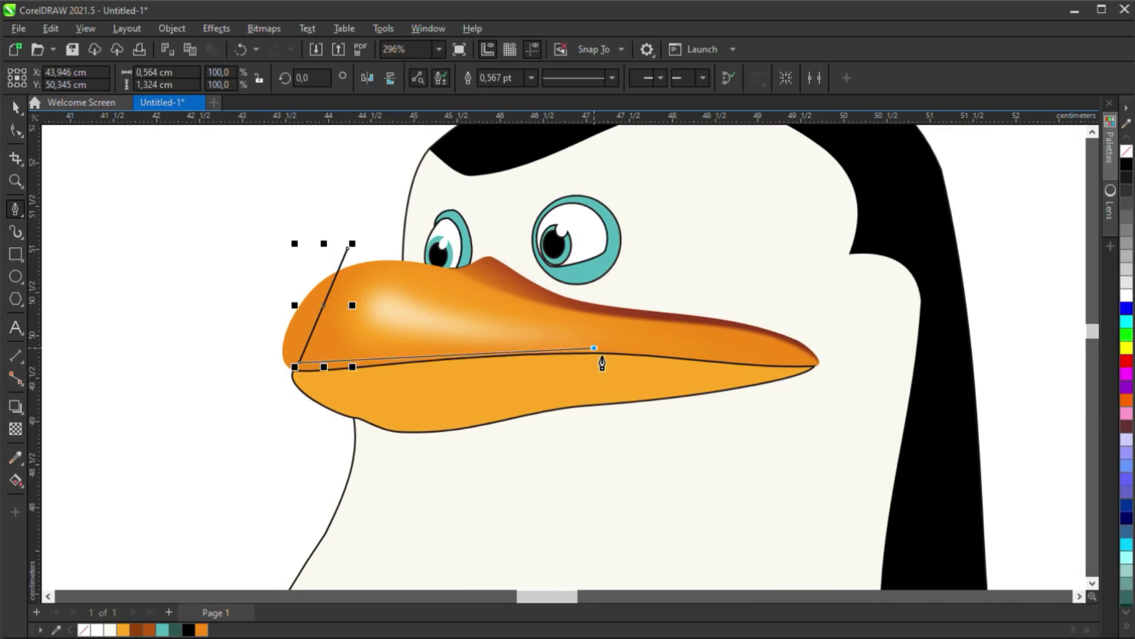
click(824, 365)
click(529, 383)
click(288, 381)
click(250, 348)
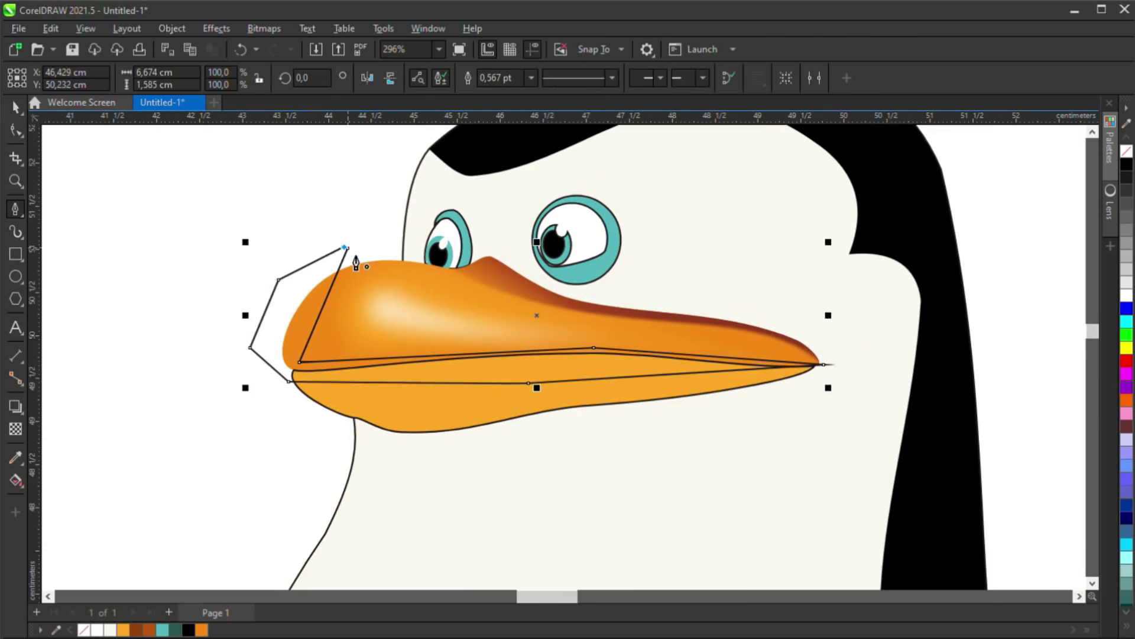
Curve the narrow shape's edges to follow the upper beak's front and lower contour
key(F10)
drag(345, 254, 268, 319)
drag(326, 368, 321, 368)
drag(496, 353, 449, 349)
drag(742, 365, 743, 368)
Fill the narrow shape with rust brown, remove its outline, and clip it with feathered edges inside the upper beak
key(space)
click(149, 629)
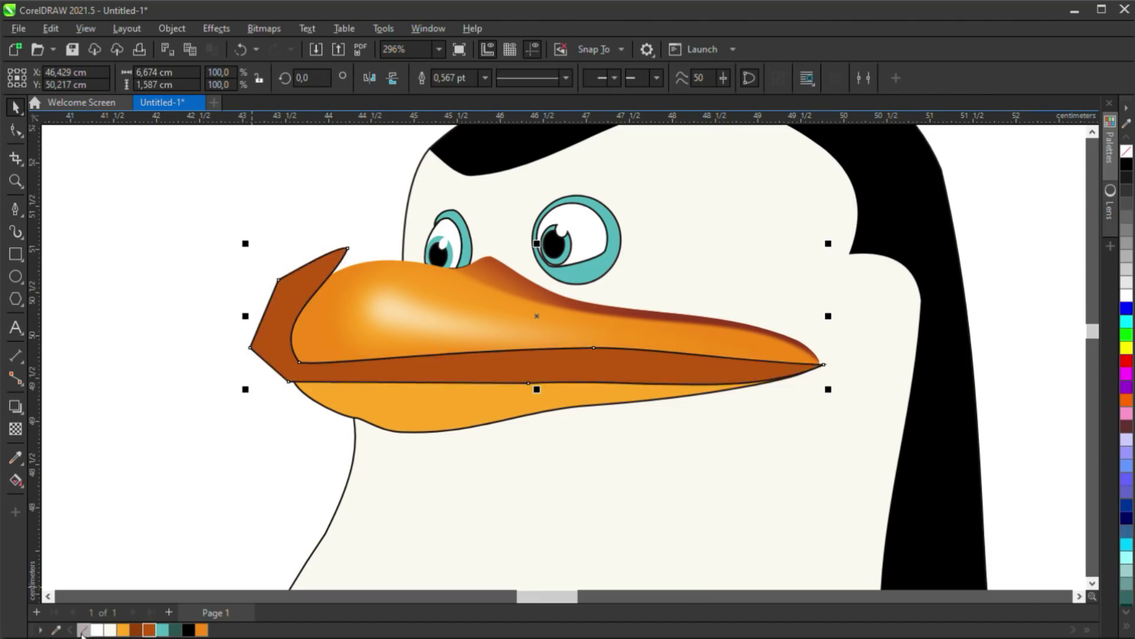
right_click(84, 630)
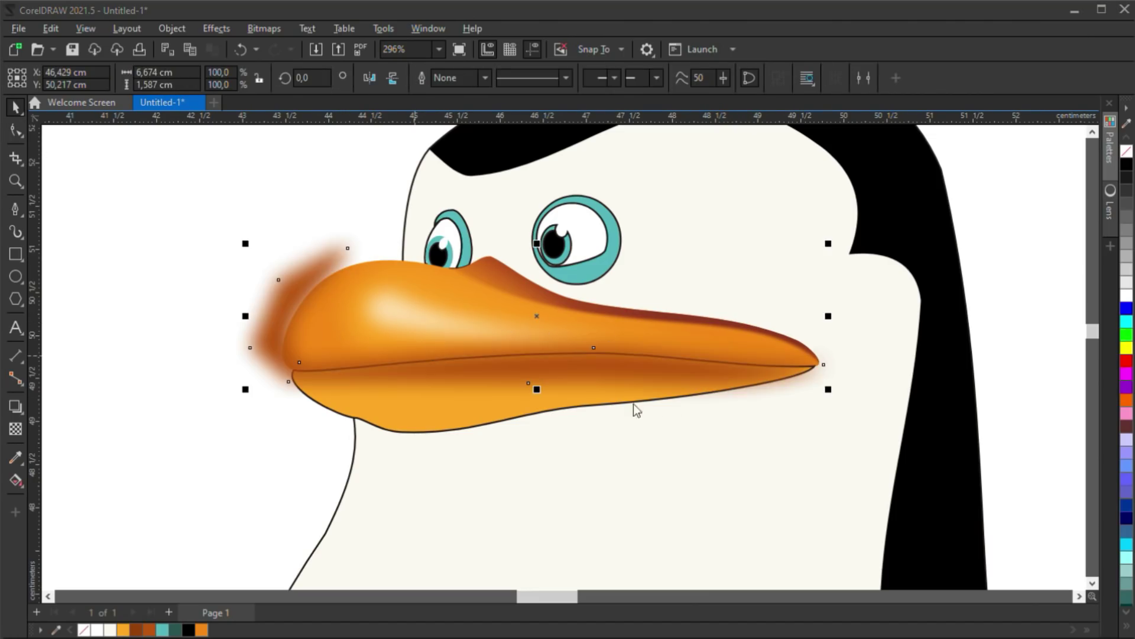
click(520, 322)
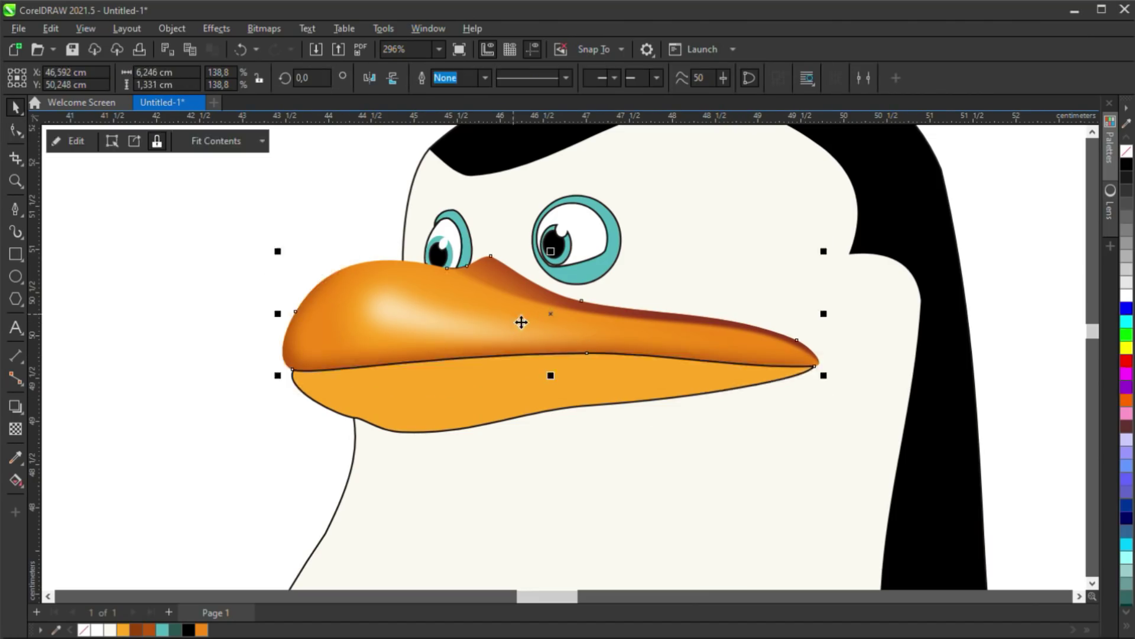
Fill the lower half of the beak with rust brown
scroll(490, 298, down, 3)
key(Escape)
scroll(536, 323, up, 3)
click(418, 354)
click(149, 630)
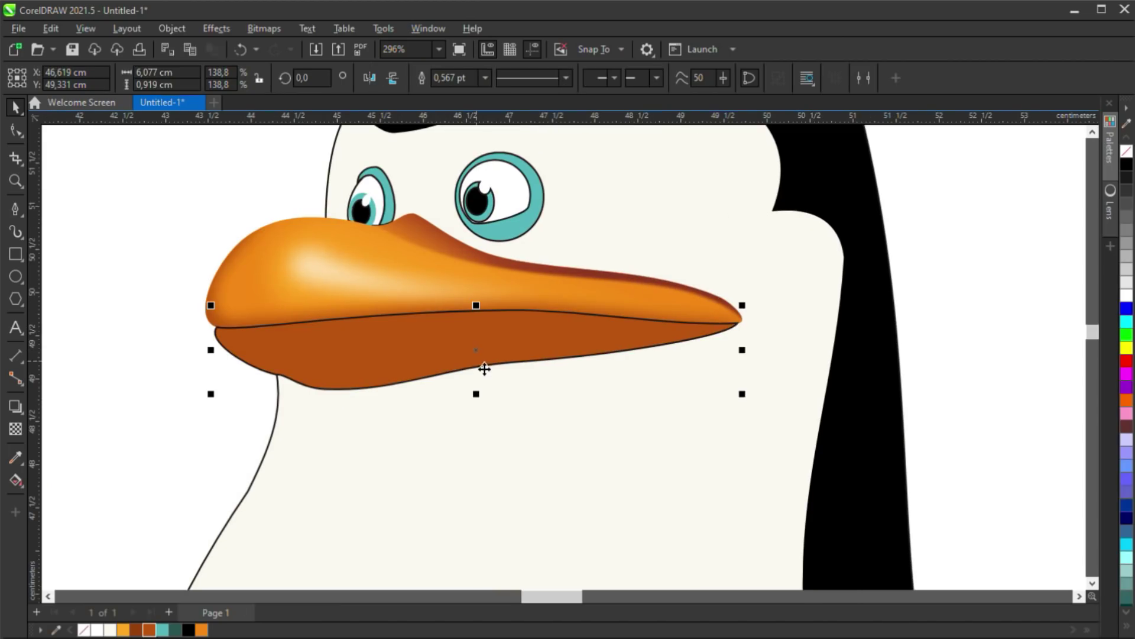
Draw a closed Pen-tool shape, about 7.26 × 1.54 cm, overlapping the front, upper edge and tip of the lower beak
key(space)
click(268, 385)
click(242, 341)
click(533, 313)
click(700, 332)
click(607, 352)
click(730, 375)
click(780, 310)
click(647, 270)
click(249, 278)
click(156, 303)
click(201, 402)
click(269, 385)
Curve the shape's inner edges to follow the front, upper edge and tip of the lower beak
drag(260, 331, 256, 328)
drag(269, 350, 248, 343)
drag(404, 314, 288, 309)
drag(555, 304, 543, 293)
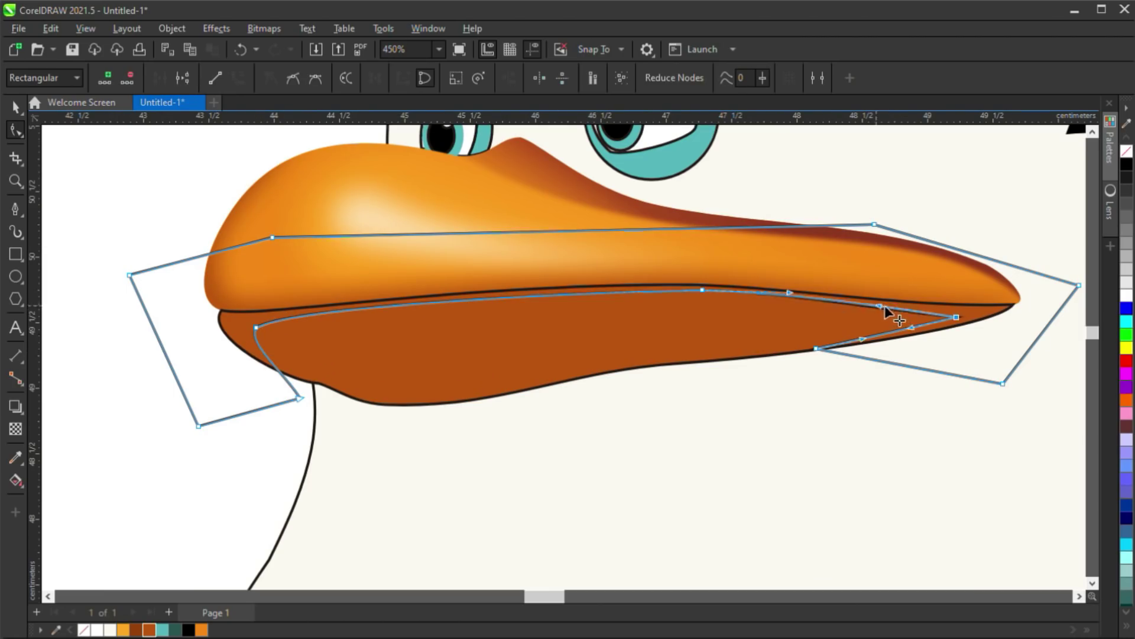
drag(956, 317, 966, 315)
drag(884, 304, 897, 311)
key(space)
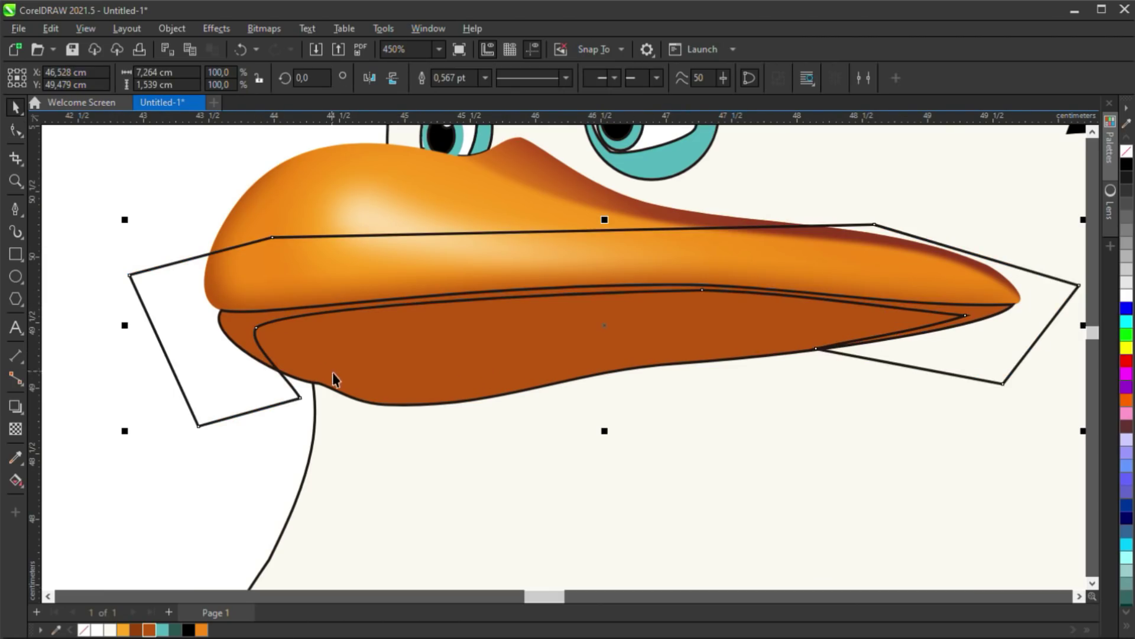
Fill the shape with orange, feather its edges, and clip it without outlines inside the lower beak
click(202, 630)
click(541, 351)
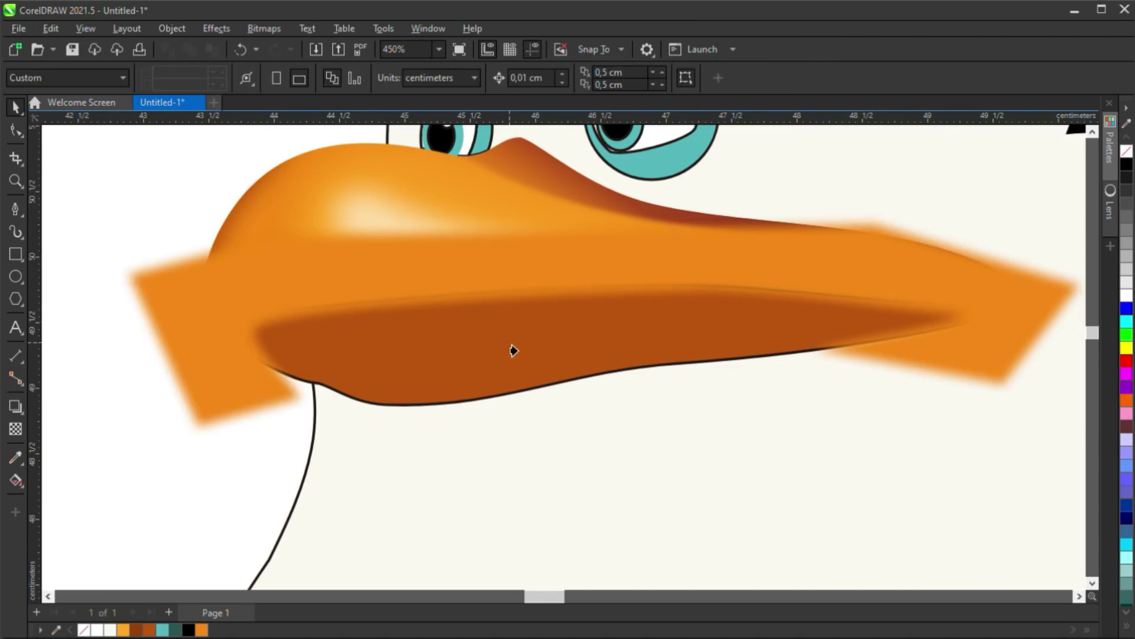
click(512, 350)
scroll(425, 362, down, 1)
right_click(1127, 151)
click(455, 343)
scroll(373, 322, down, 1)
scroll(420, 341, up, 2)
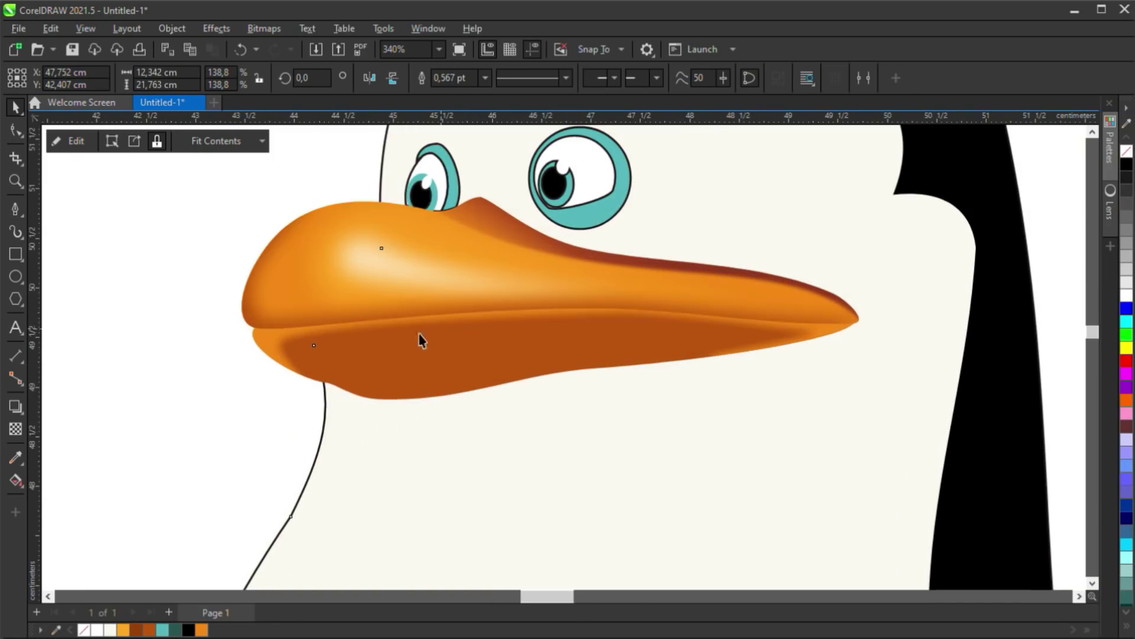
Apply uniform transparency to the orange rim shape clipped inside the lower beak
double_click(413, 354)
click(273, 323)
click(16, 429)
click(38, 77)
click(68, 141)
Shade the lower beak with a gradient from rust brown to a darker brown
click(197, 217)
click(358, 362)
click(16, 480)
drag(437, 326, 793, 318)
click(136, 630)
click(15, 107)
click(197, 217)
double_click(761, 343)
click(780, 321)
click(15, 480)
click(123, 630)
click(15, 107)
Fine-tune the transparency of the orange rim inside the lower beak
click(15, 429)
drag(312, 78, 304, 80)
click(79, 144)
click(16, 107)
click(197, 217)
click(15, 209)
click(15, 107)
Duplicate the lower beak below the original and remove the clipped contents from the copy
right_click(539, 491)
drag(539, 339, 499, 501)
click(106, 144)
key(Delete)
right_click(458, 500)
click(544, 289)
right_click(499, 501)
shift+click(508, 530)
click(477, 78)
drag(458, 548, 460, 396)
click(457, 381)
key(ctrl+b)
click(749, 497)
click(457, 383)
scroll(454, 384, down, 1)
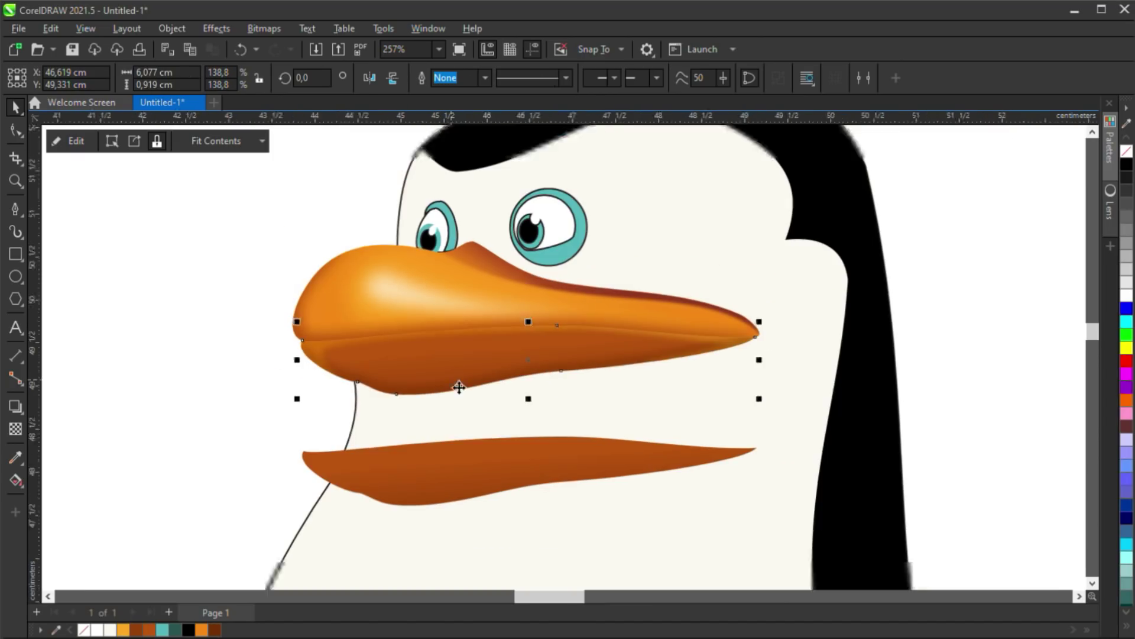
click(621, 416)
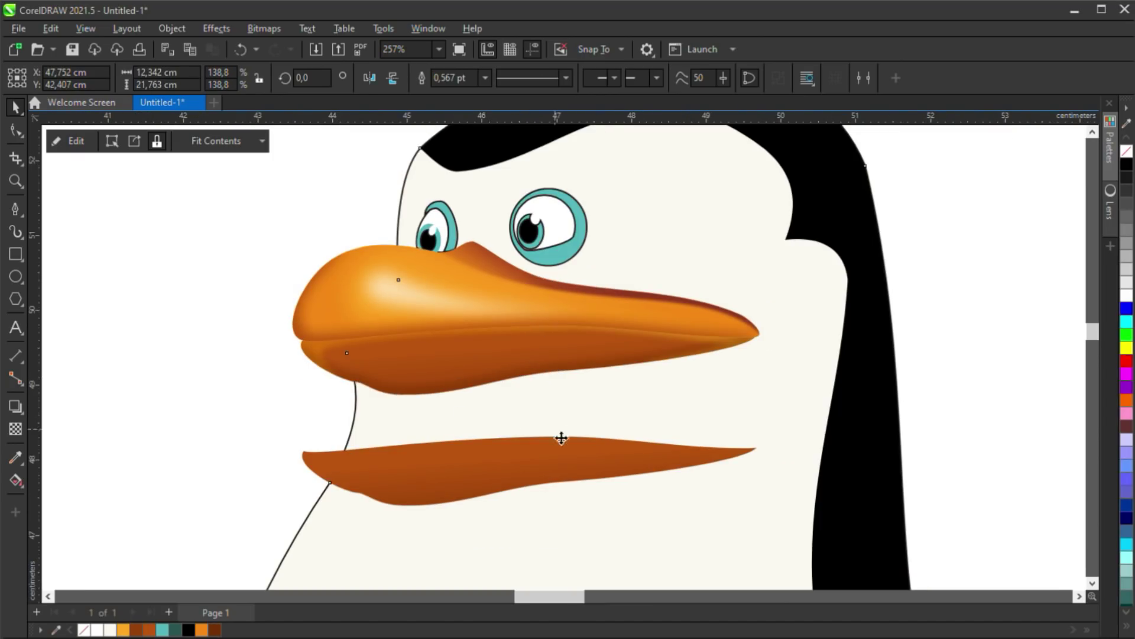
Draw a narrow closed Pen-tool shape, about 3.9 × 0.5 cm, inside the front and middle of the lower beak
scroll(458, 369, up, 1)
key(g)
click(445, 355)
key(p)
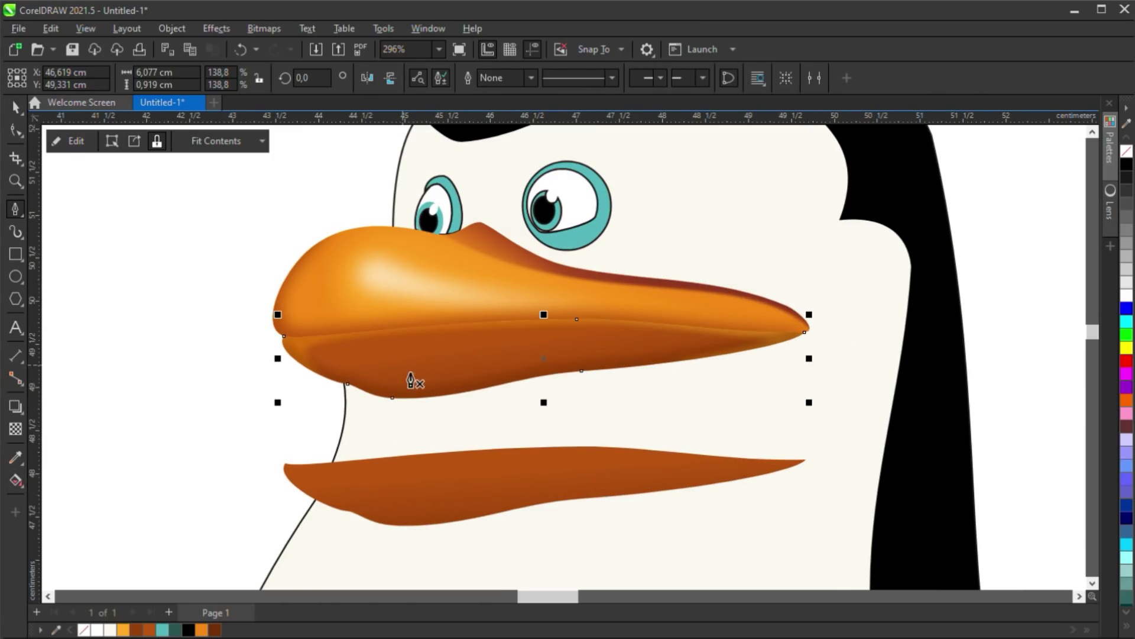
click(674, 334)
click(335, 346)
click(352, 376)
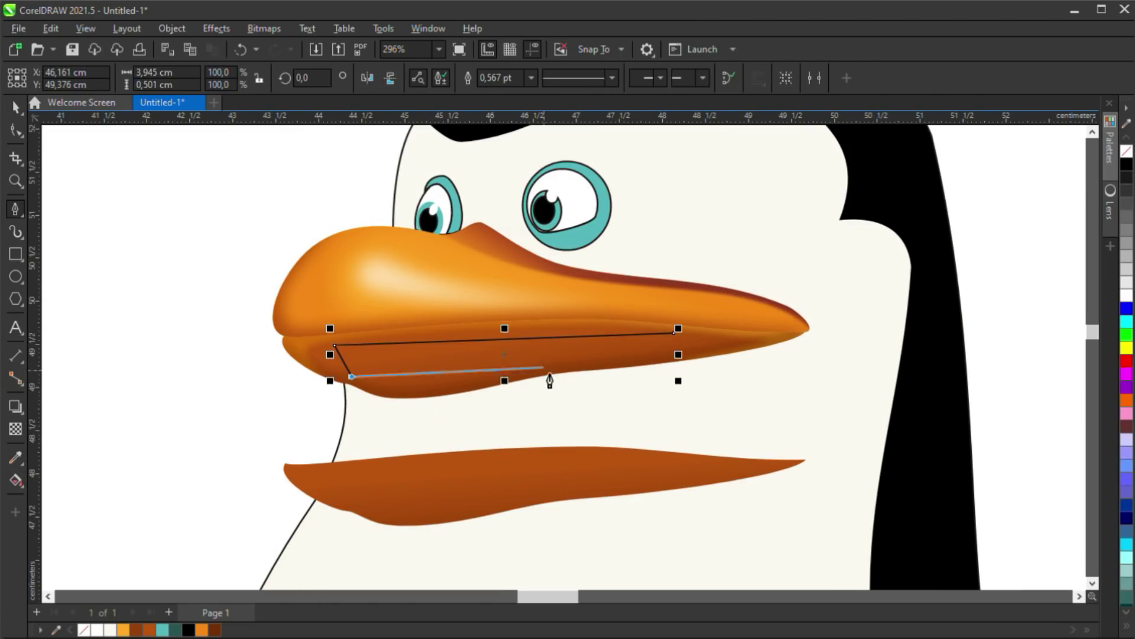
click(520, 351)
click(674, 334)
Curve the narrow shape into a smooth highlight, rounded at the beak's front and tapering toward its tip
key(F10)
key(ctrl+a)
click(461, 340)
drag(461, 341, 467, 333)
drag(334, 345, 363, 347)
drag(356, 362, 340, 358)
drag(335, 353, 329, 347)
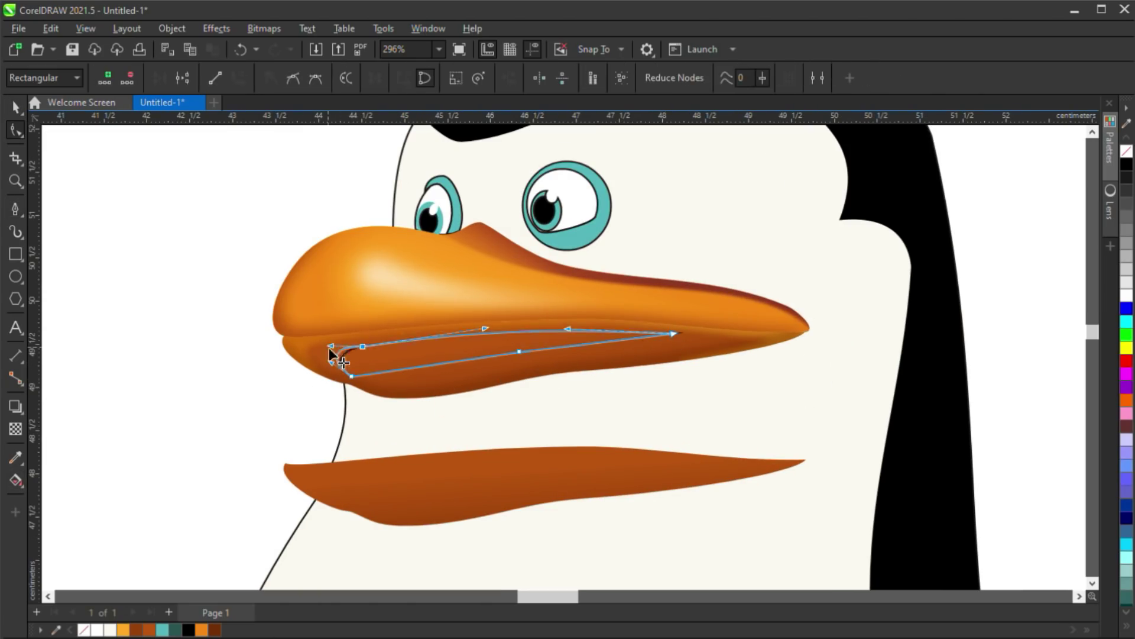
drag(466, 361, 436, 357)
drag(519, 351, 521, 347)
key(space)
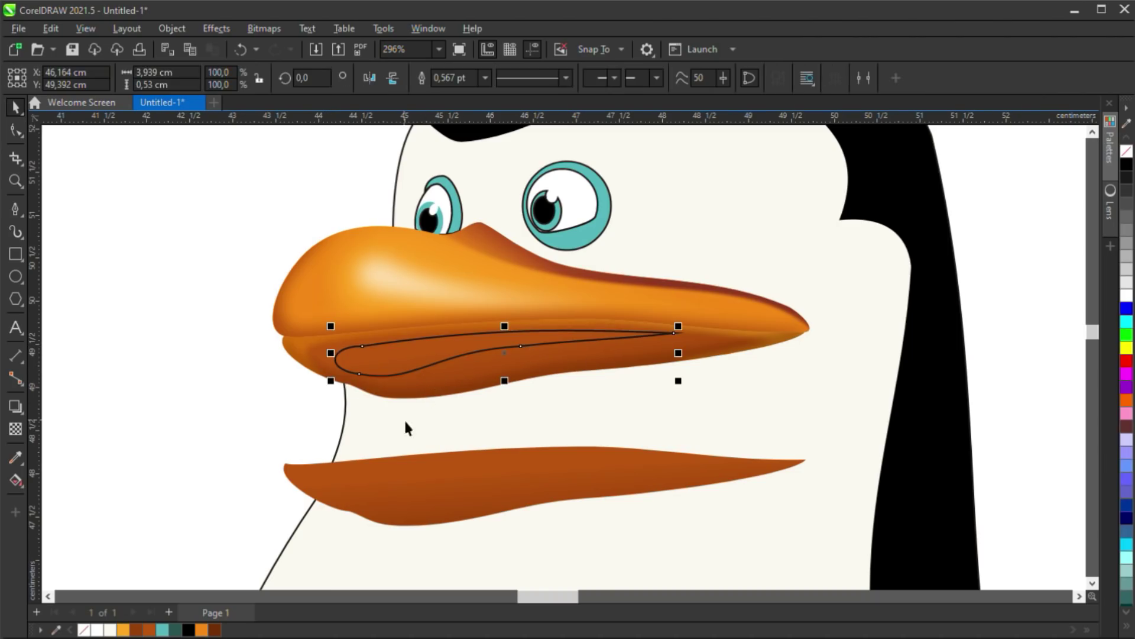
Fill the highlight with feathered orange without an outline and set its uniform transparency to 40
click(202, 630)
right_click(83, 630)
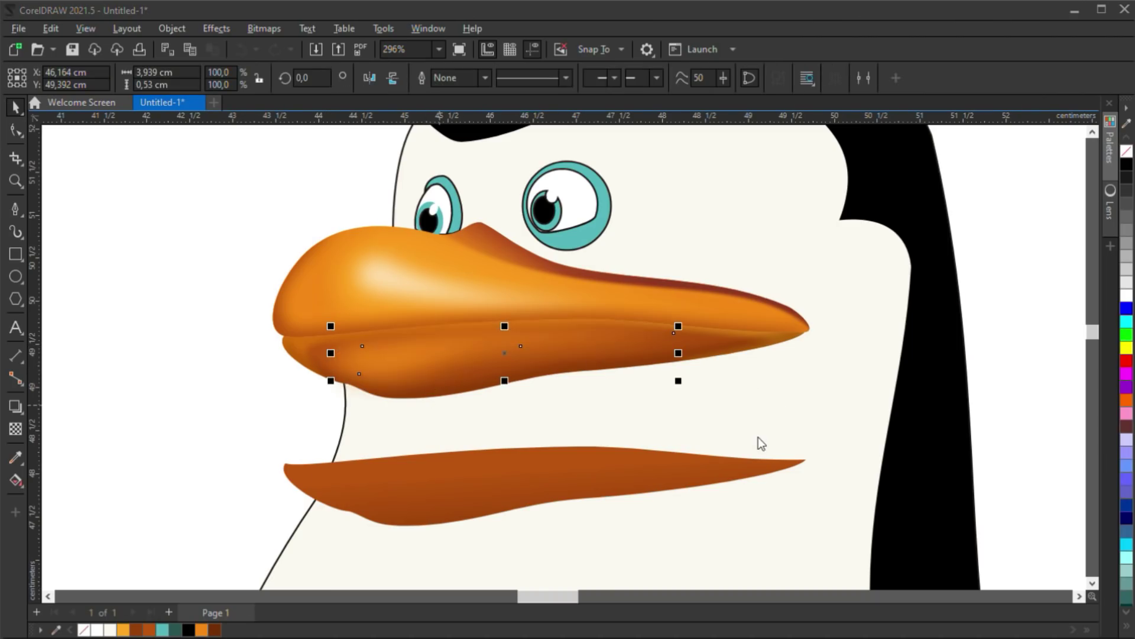
key(t)
drag(465, 395, 484, 395)
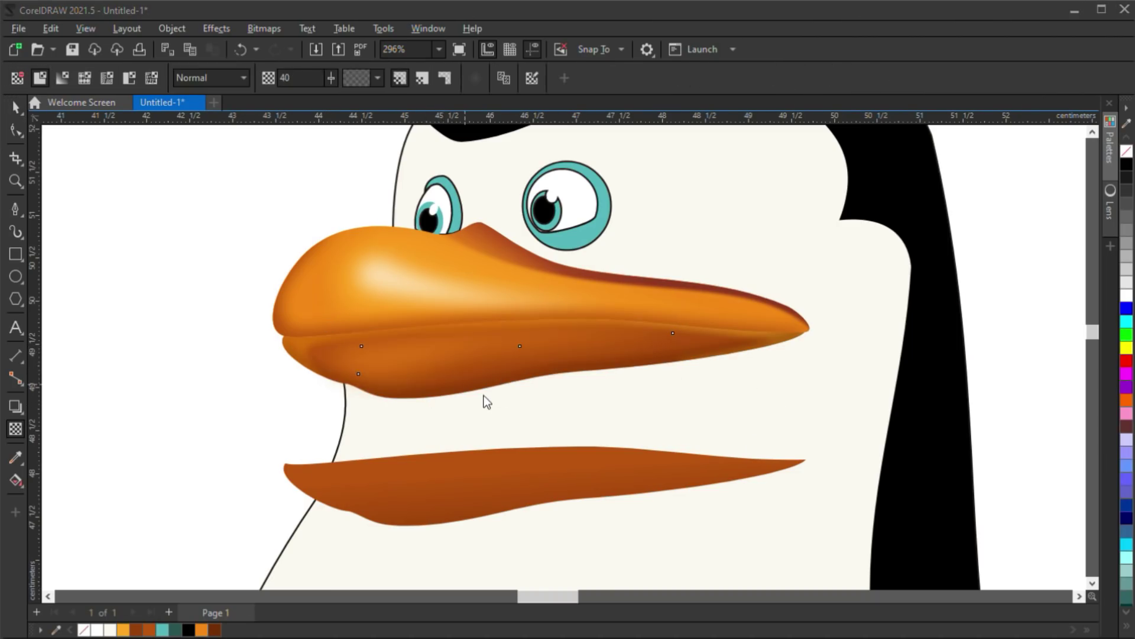
key(space)
click(426, 367)
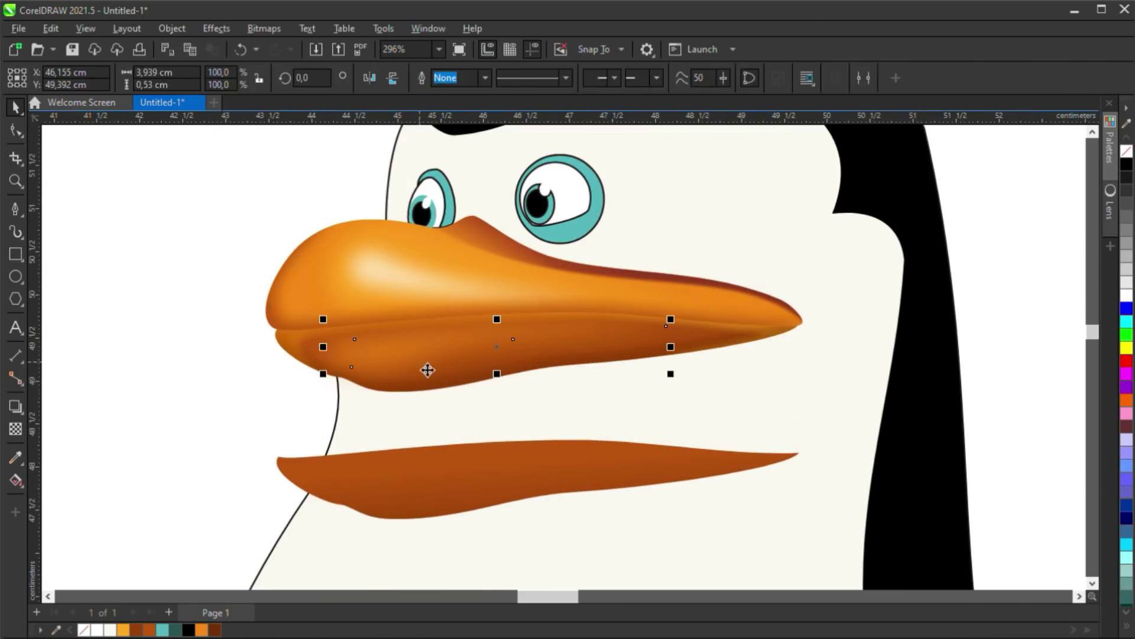
ctrl+click(375, 359)
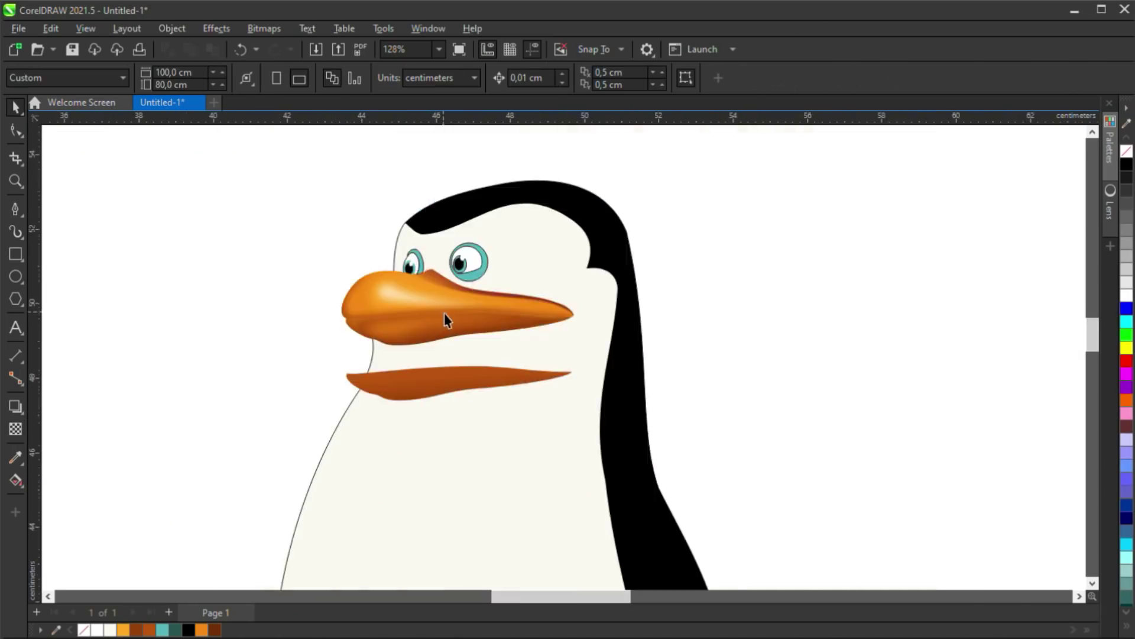
Turn the lower-beak copy into a feathered dark sliver, about 6.08 × 0.27 cm, placed along the line between the beak halves
scroll(461, 331, up, 4)
click(471, 469)
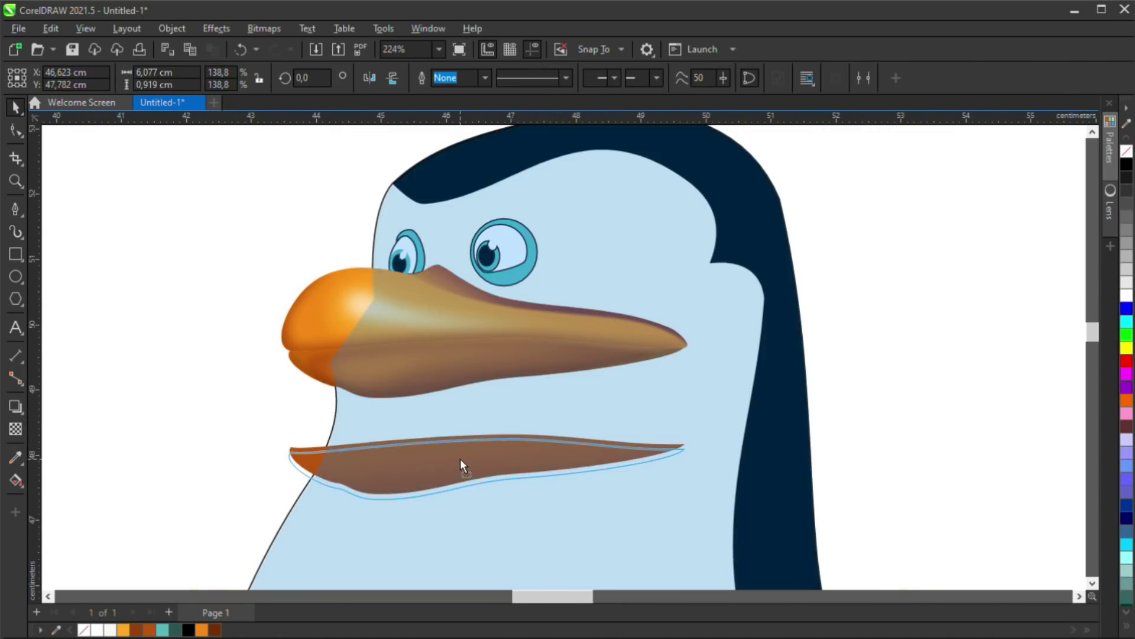
drag(477, 456, 455, 336)
scroll(689, 355, up, 2)
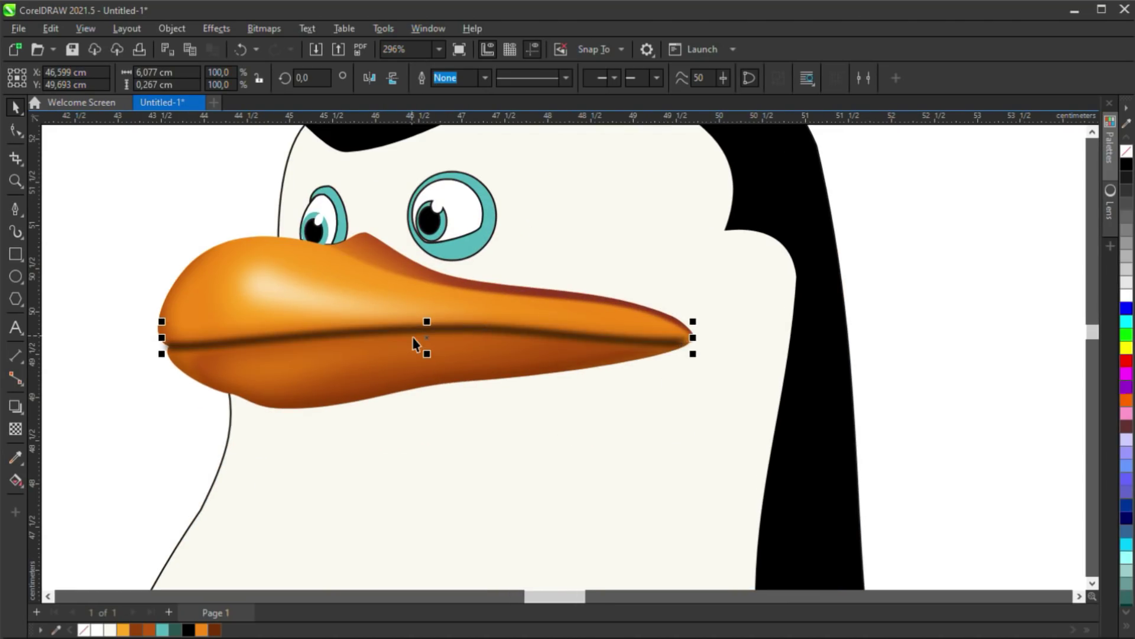
Try to clip the dark sliver inside the lower beak
click(376, 378)
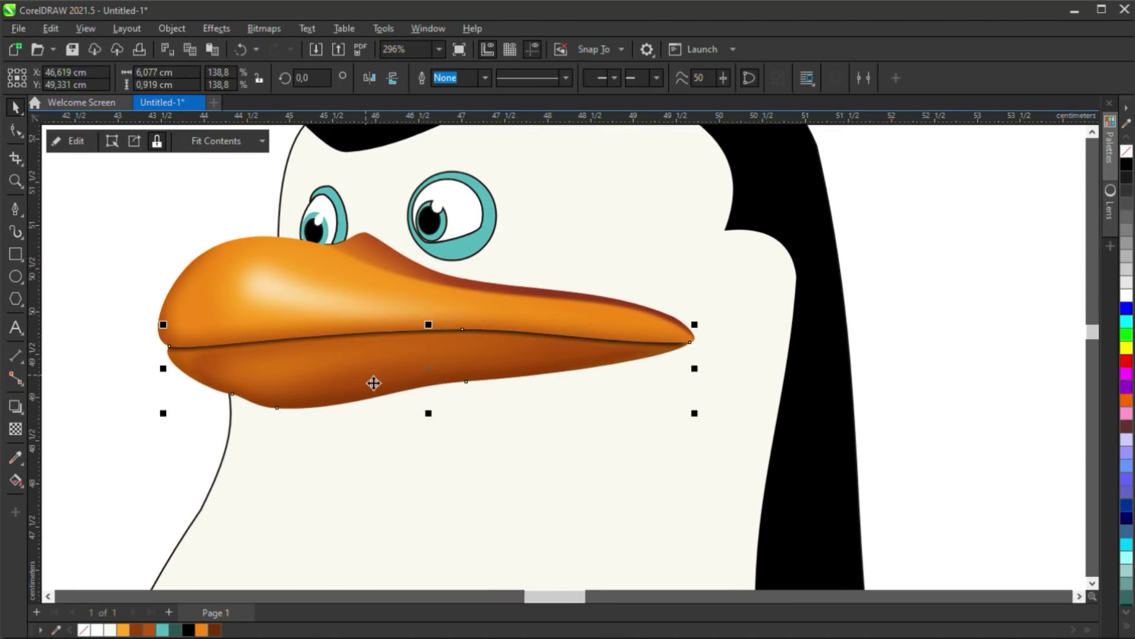
scroll(330, 361, down, 3)
scroll(330, 362, up, 4)
click(367, 322)
click(500, 435)
scroll(475, 368, up, 3)
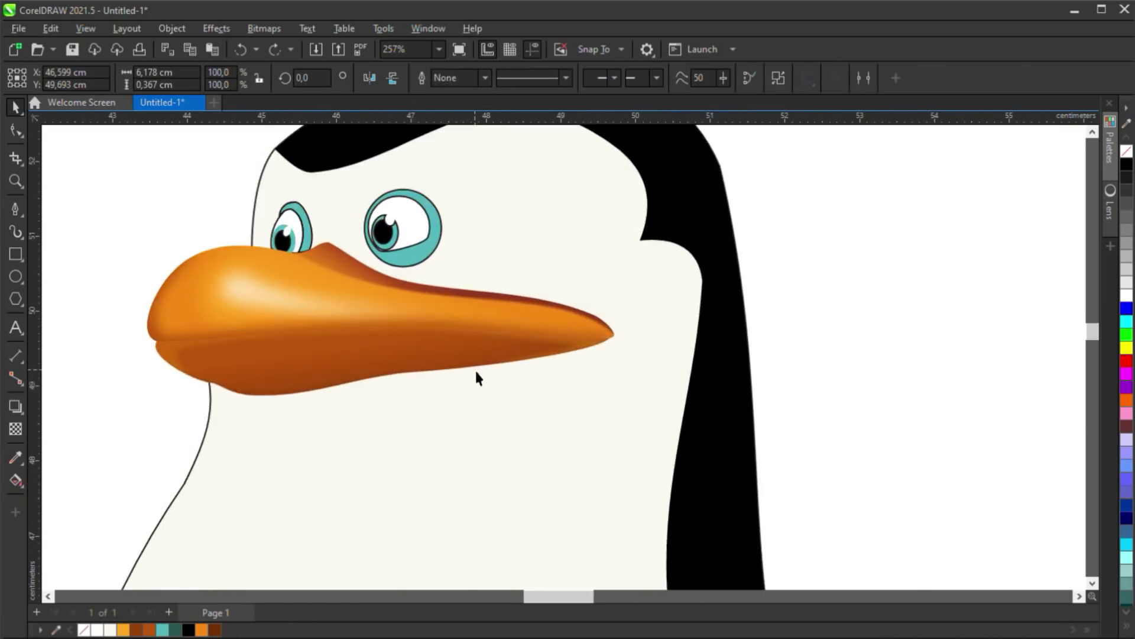
key(ctrl+z)
key(ctrl+z)
Place the feathered dark sliver inside the lower beak as a PowerClip to shade the mouth line
key(alt+j)
key(w)
key(p)
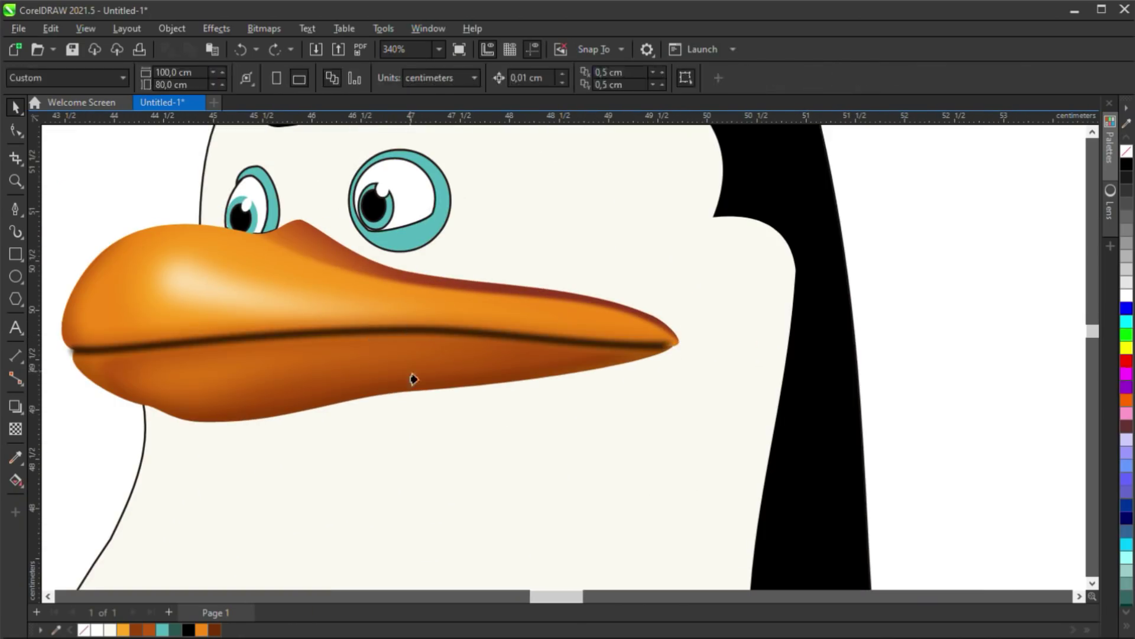
click(384, 363)
ctrl+click(347, 354)
scroll(357, 358, up, 1)
click(370, 355)
double_click(380, 334)
key(space)
ctrl+click(400, 406)
scroll(400, 406, down, 4)
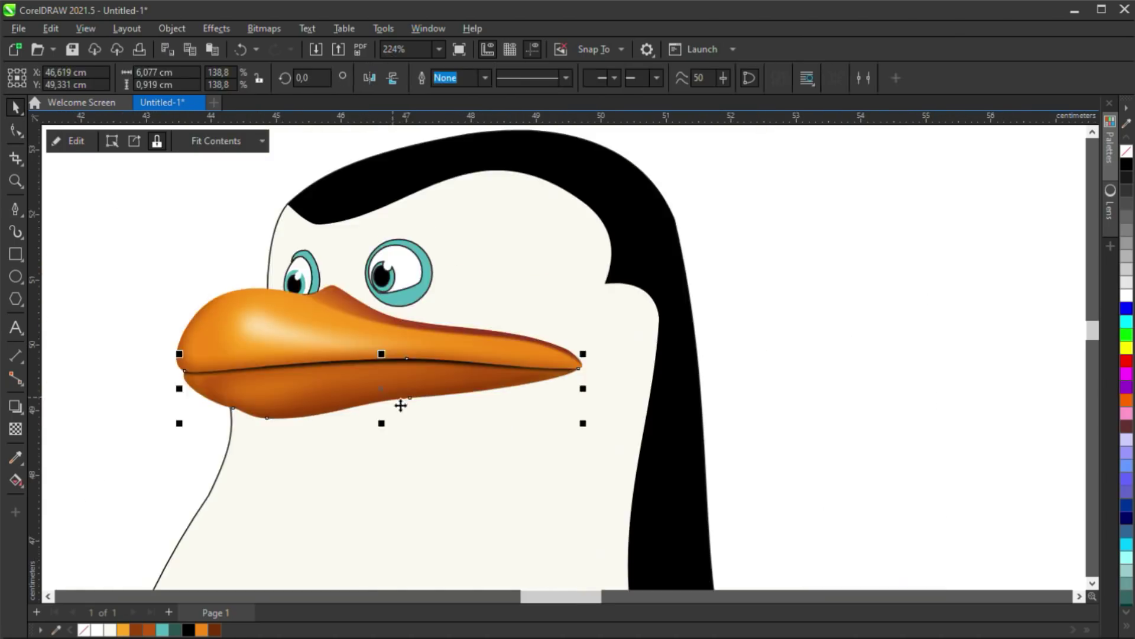
key(Escape)
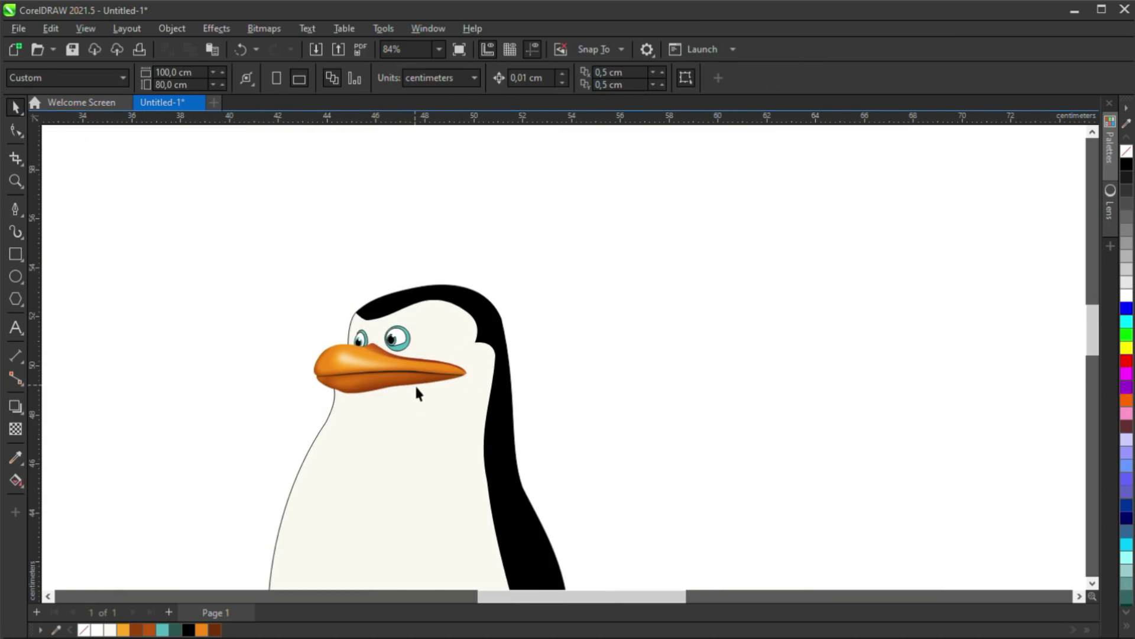
scroll(545, 365, down, 2)
scroll(477, 355, up, 5)
scroll(466, 331, down, 1)
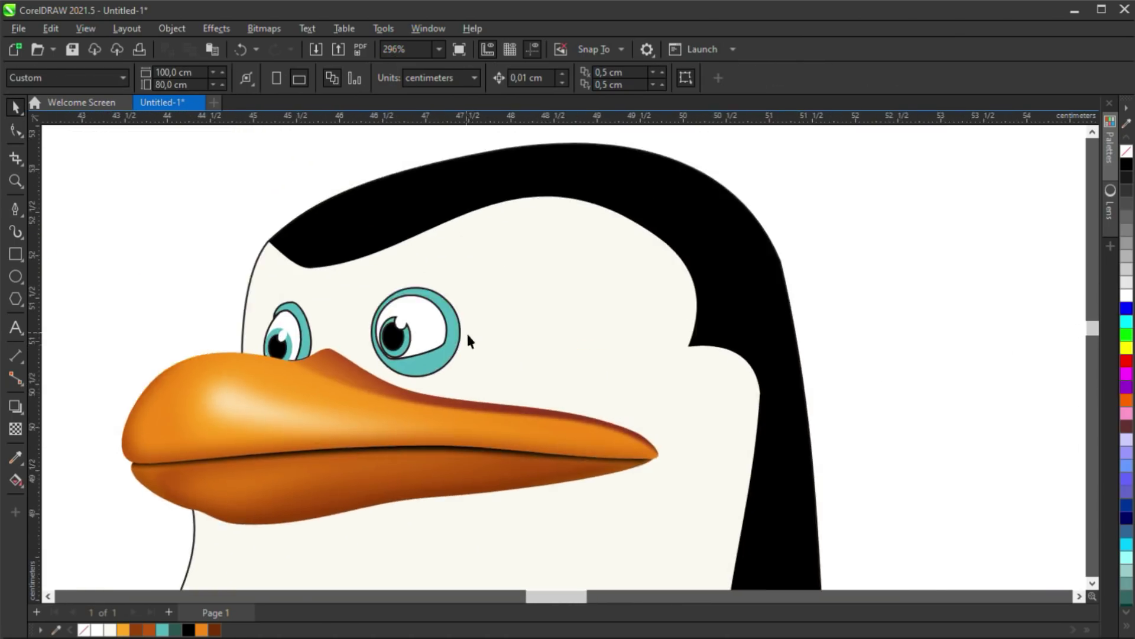
scroll(467, 337, up, 2)
click(407, 324)
click(466, 337)
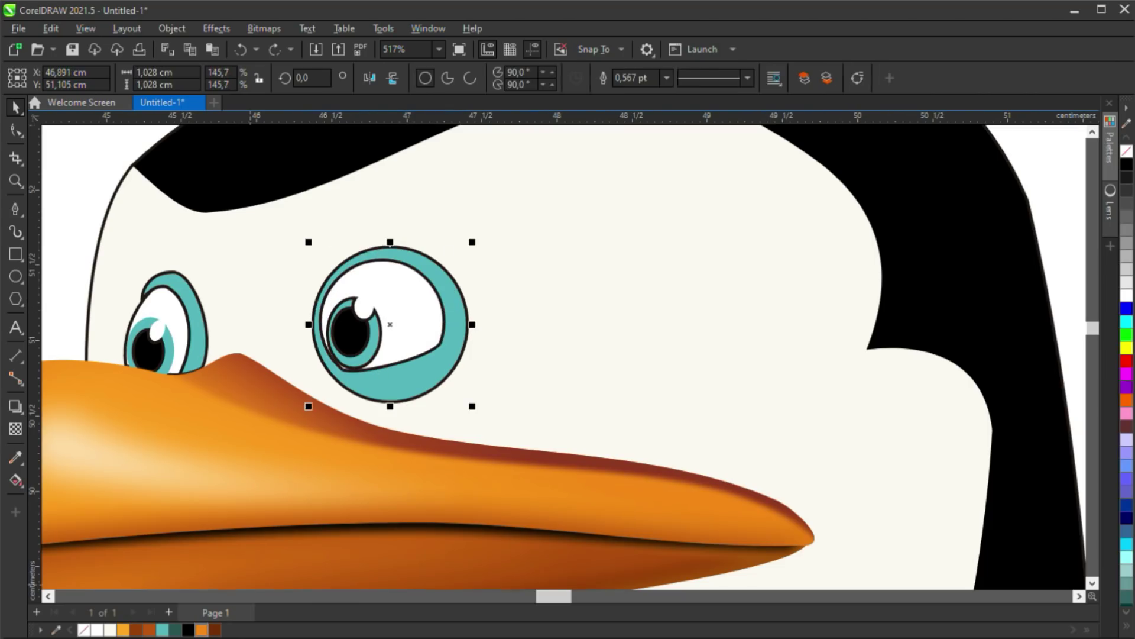
click(537, 328)
click(461, 322)
click(458, 324)
click(460, 324)
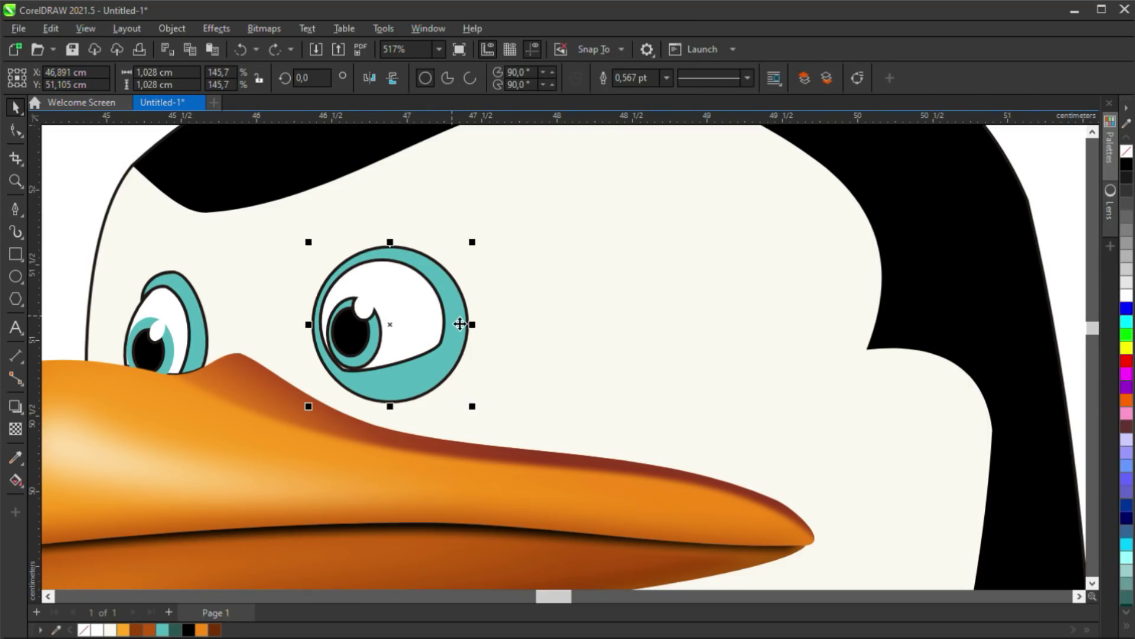
Add a one-step outward contour with a 0.035 cm offset around the larger eye's white area and break it apart
click(406, 323)
scroll(430, 296, up, 1)
key(ctrl+F9)
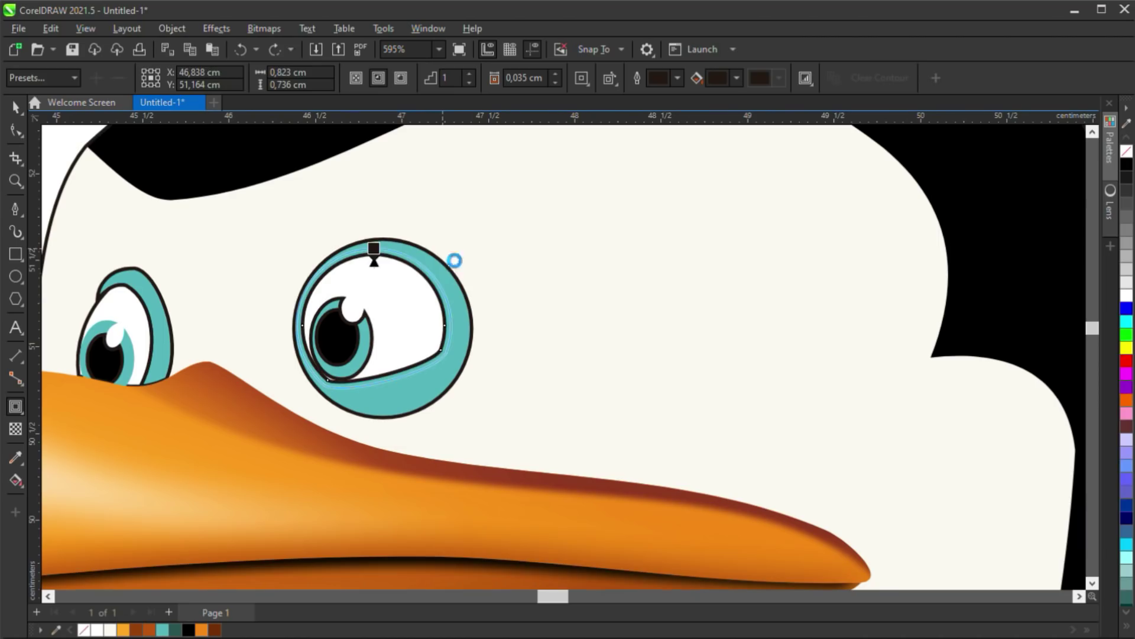
key(space)
key(ctrl+k)
Fill the separated contour with dark teal and remove the outlines from it and the eye's white area
click(445, 289)
click(444, 290)
click(176, 630)
right_click(1127, 151)
key(Tab)
right_click(1127, 152)
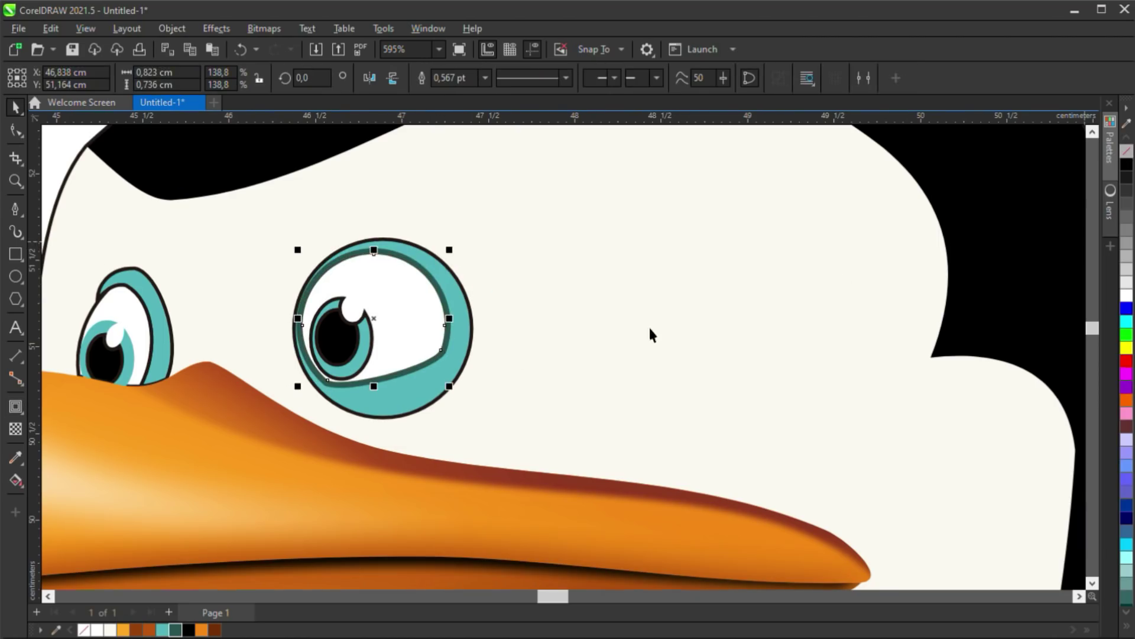
Remove the outlines from the larger eye's pupil, iris and outer teal circle
click(350, 355)
right_click(1127, 151)
click(366, 346)
right_click(1127, 152)
click(463, 325)
right_click(1127, 151)
click(469, 327)
click(468, 327)
Fill the larger eye's white area with an elliptical gradient from white at its upper middle to grey outward
click(416, 336)
key(g)
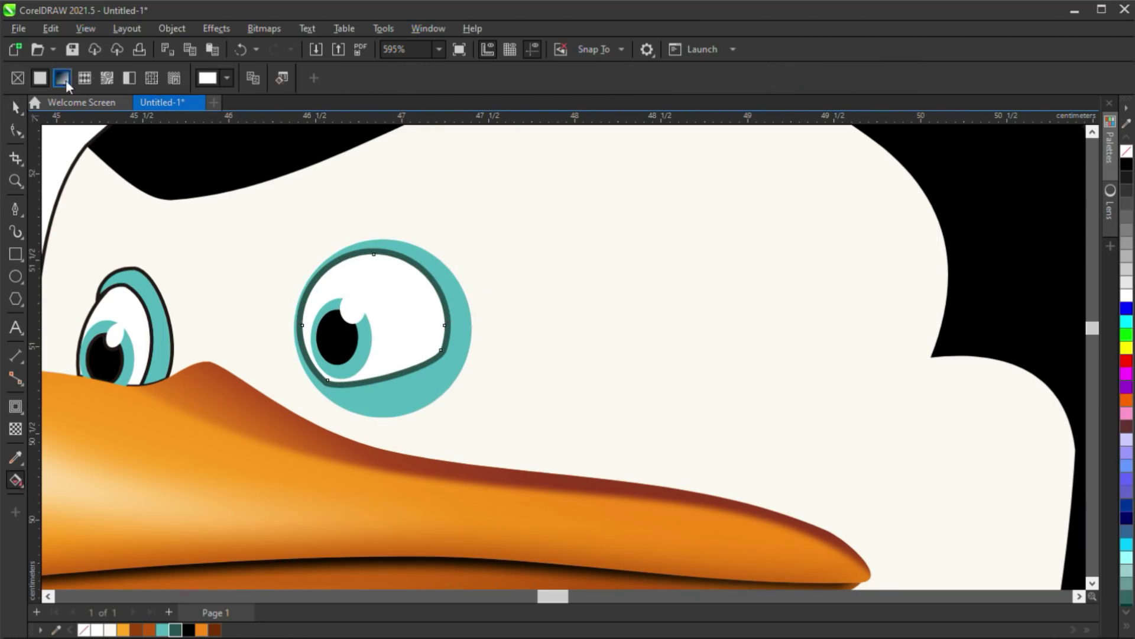
click(63, 79)
click(277, 78)
drag(1127, 242, 378, 299)
drag(448, 300, 315, 553)
Fill the larger eye's outer circle with a linear gradient from teal at the upper edge to dark teal below
key(space)
click(483, 357)
click(469, 348)
key(g)
click(175, 629)
drag(450, 296, 435, 288)
drag(379, 443, 387, 466)
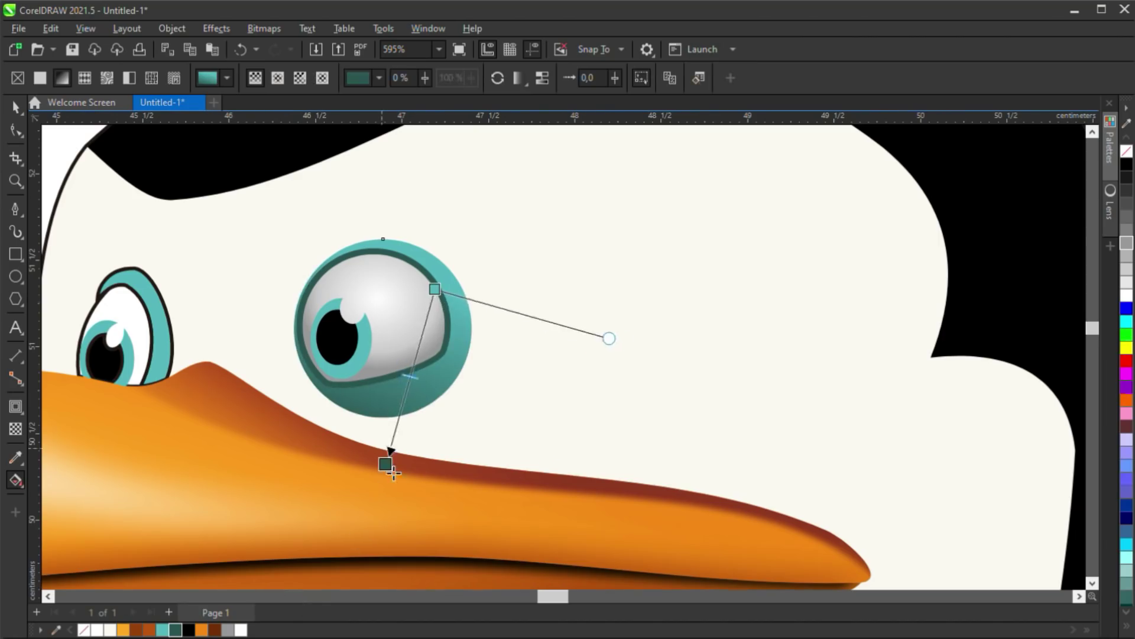
Add a thin outward contour to the larger eye's outer circle and feather the dark teal contour around the eye's white area
key(space)
click(446, 298)
click(452, 293)
key(ctrl+F9)
drag(466, 271, 477, 262)
key(space)
click(447, 300)
key(ctrl+b)
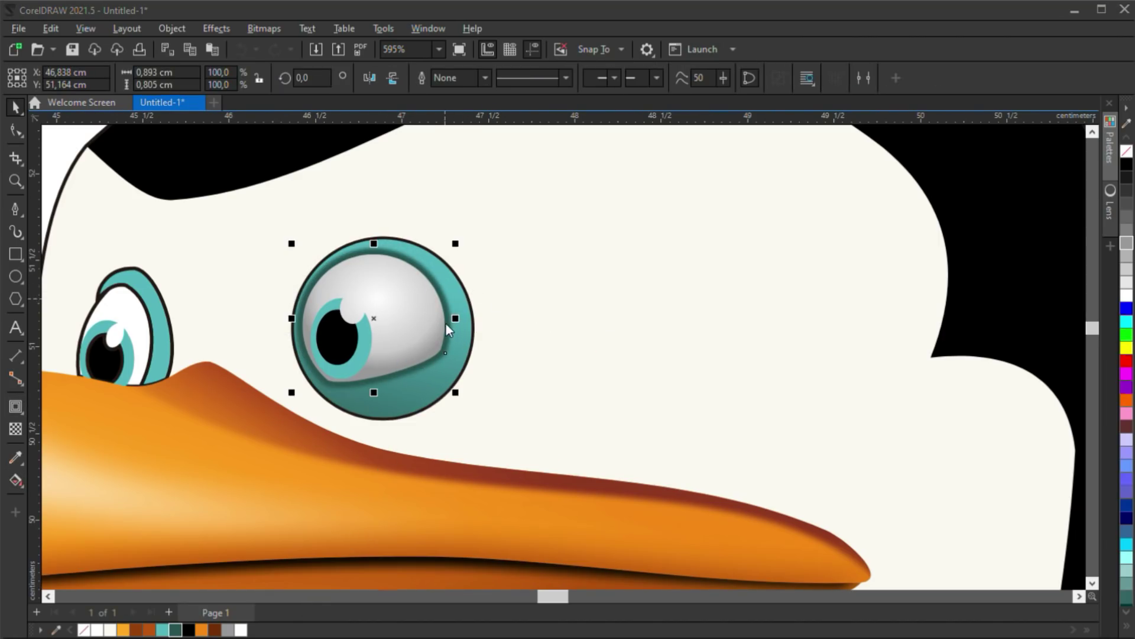
key(g)
drag(363, 296, 452, 350)
key(ctrl+z)
key(t)
drag(379, 278, 350, 282)
key(space)
Remove the outline from the dark contour circle behind the larger eye and feather it into a soft shadow
scroll(458, 326, up, 1)
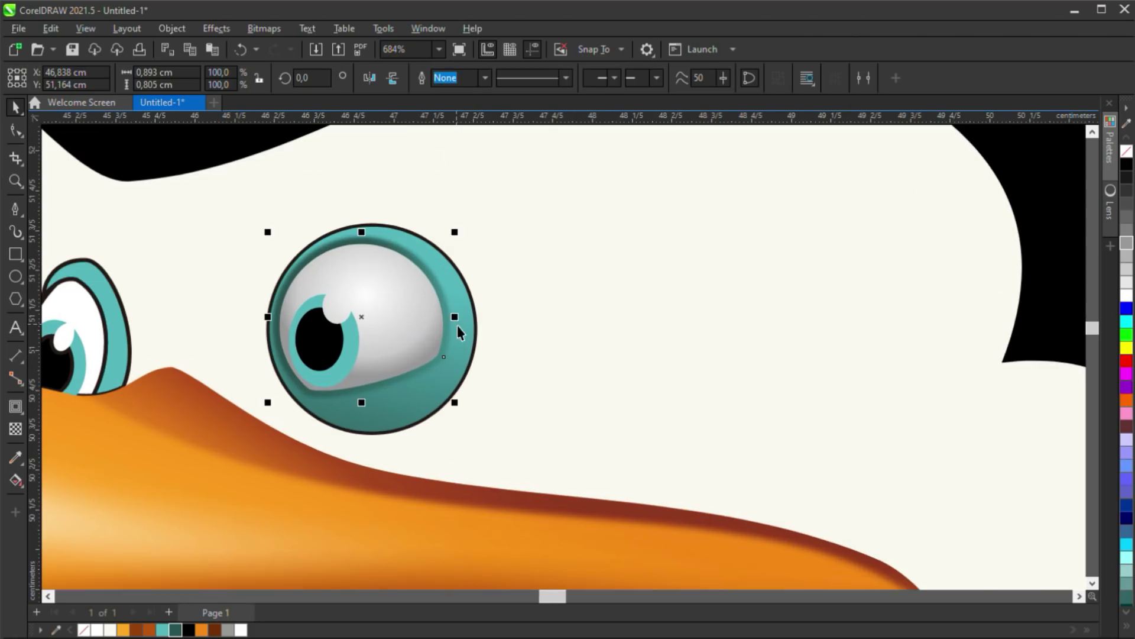
click(466, 278)
key(b)
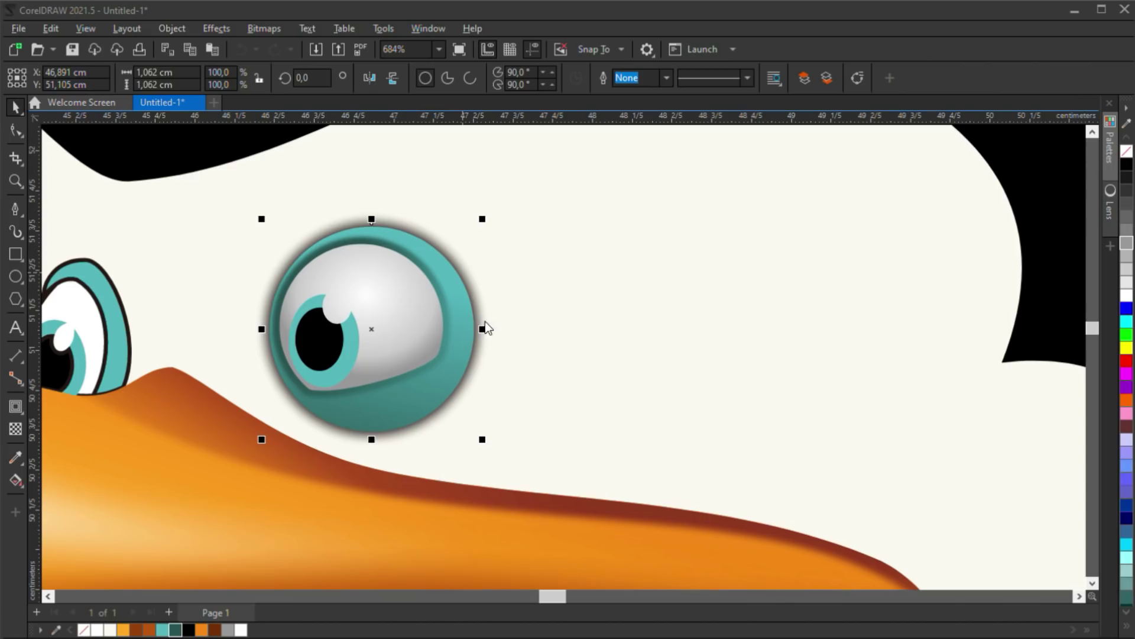
drag(379, 220, 379, 225)
Duplicate the larger eye's outer teal circle onto the empty face area beside the eye
click(397, 409)
key(F5)
click(438, 238)
key(space)
click(545, 368)
drag(465, 291, 766, 288)
Trim a crescent from offset copies of the teal circle and place it over the larger eye's lower outer edge
drag(723, 334, 706, 310)
right_click(706, 309)
shift+click(760, 350)
key(t)
drag(712, 406, 412, 413)
Fill the crescent on the larger eye with black and feather its edges
click(1126, 165)
key(ctrl+b)
mouse_move(714, 437)
mouse_down()
mouse_move(704, 441)
mouse_move(715, 442)
mouse_up()
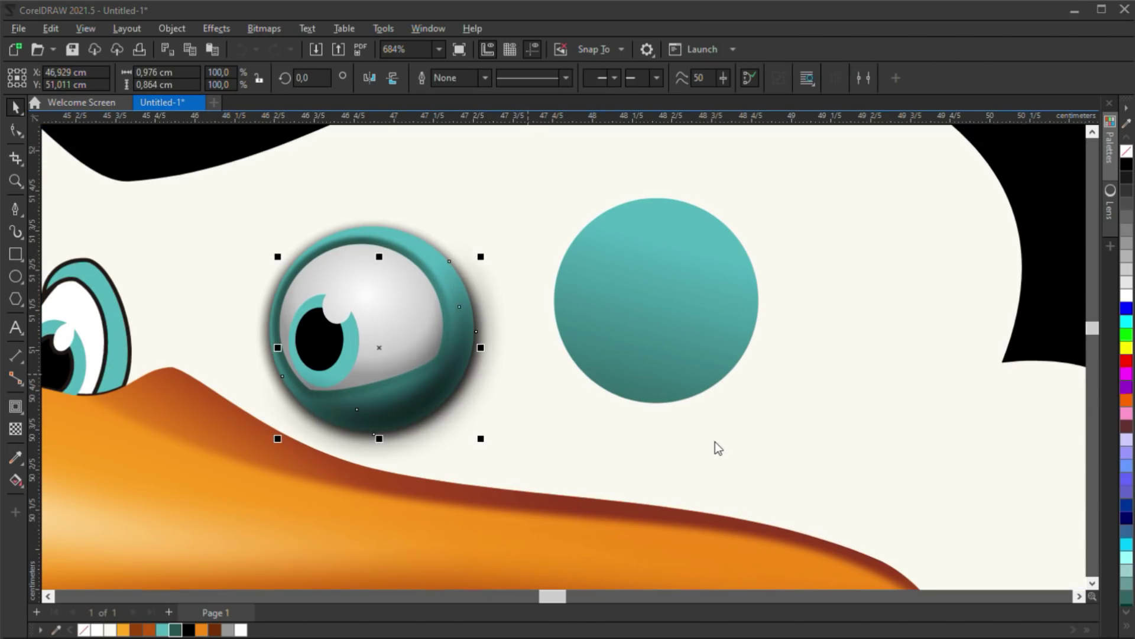
click(880, 495)
Stretch the black crescent's outer nodes beyond the eye and clip the crescent inside the outer teal circle
key(F10)
drag(374, 434, 372, 444)
drag(476, 332, 488, 344)
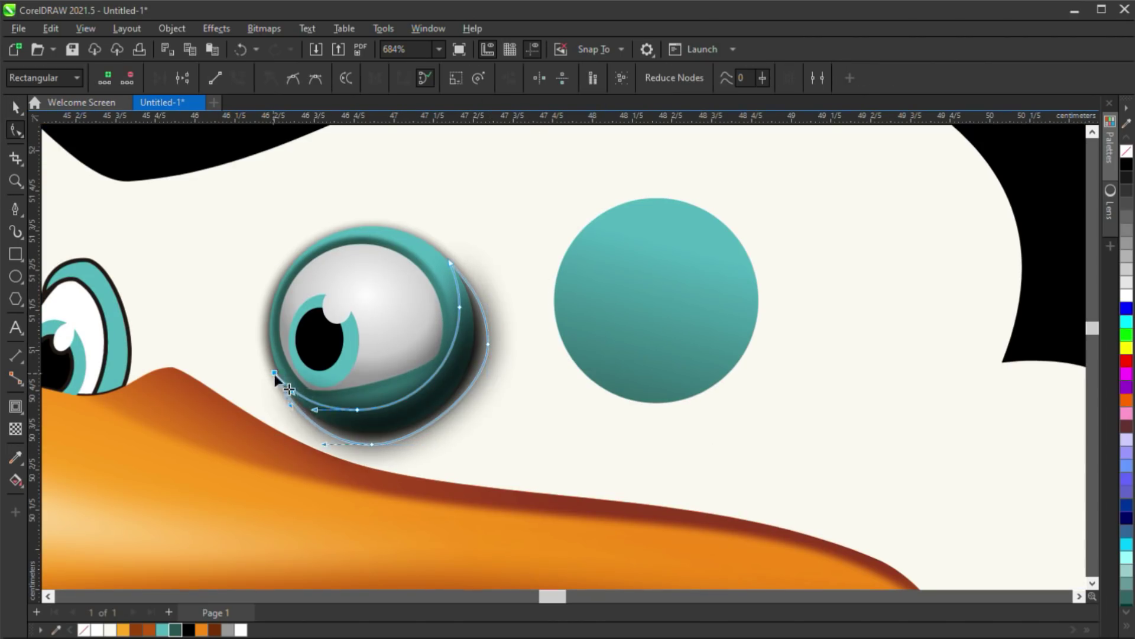
drag(274, 373, 273, 372)
drag(290, 405, 266, 441)
drag(358, 410, 359, 412)
click(464, 294)
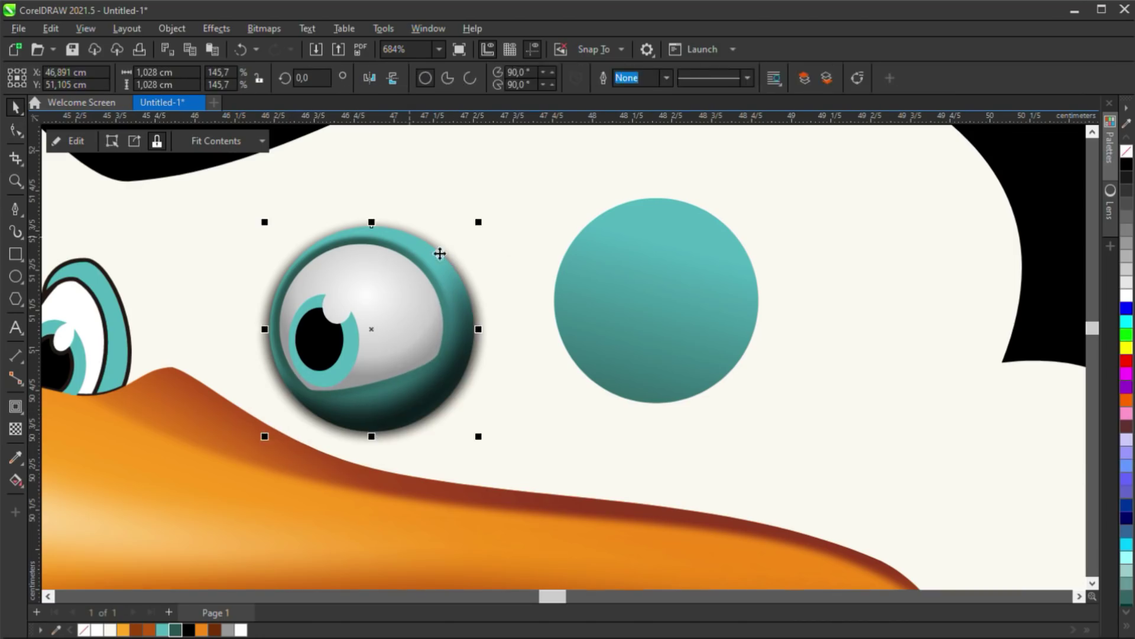
key(p)
click(429, 260)
click(446, 356)
click(307, 398)
key(space)
key(Delete)
Make a teal rim using a side copy of the eye's white area and place it, slightly enlarged, around the white area
drag(413, 321, 201, 260)
right_click(222, 273)
right_click(201, 260)
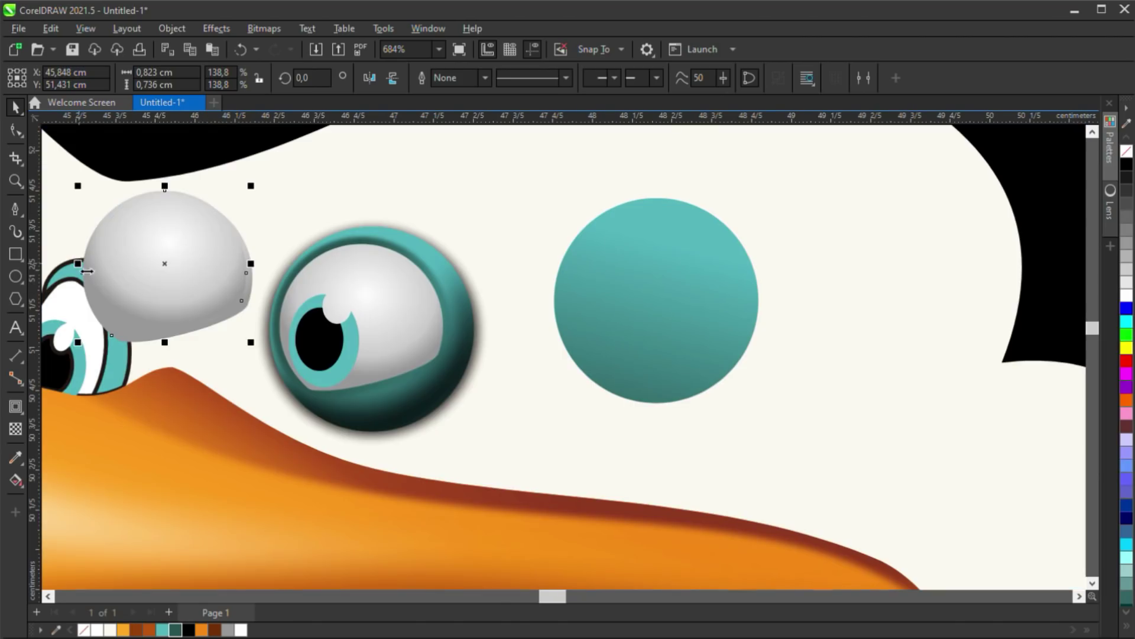
shift+click(250, 284)
click(472, 77)
click(220, 308)
key(Delete)
drag(239, 308, 430, 364)
drag(450, 263, 457, 257)
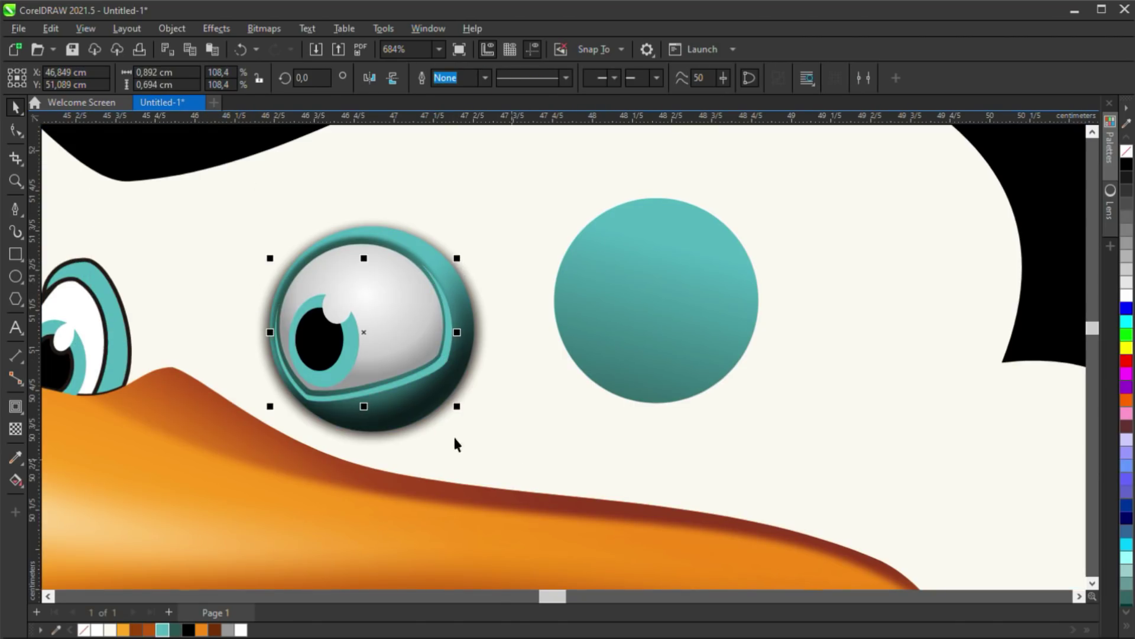
Soften the teal rim around the larger eye's white area so it blends into the shaded outer circle
key(ctrl+shift+g)
drag(610, 365, 617, 369)
double_click(420, 385)
key(space)
click(470, 388)
scroll(413, 371, down, 1)
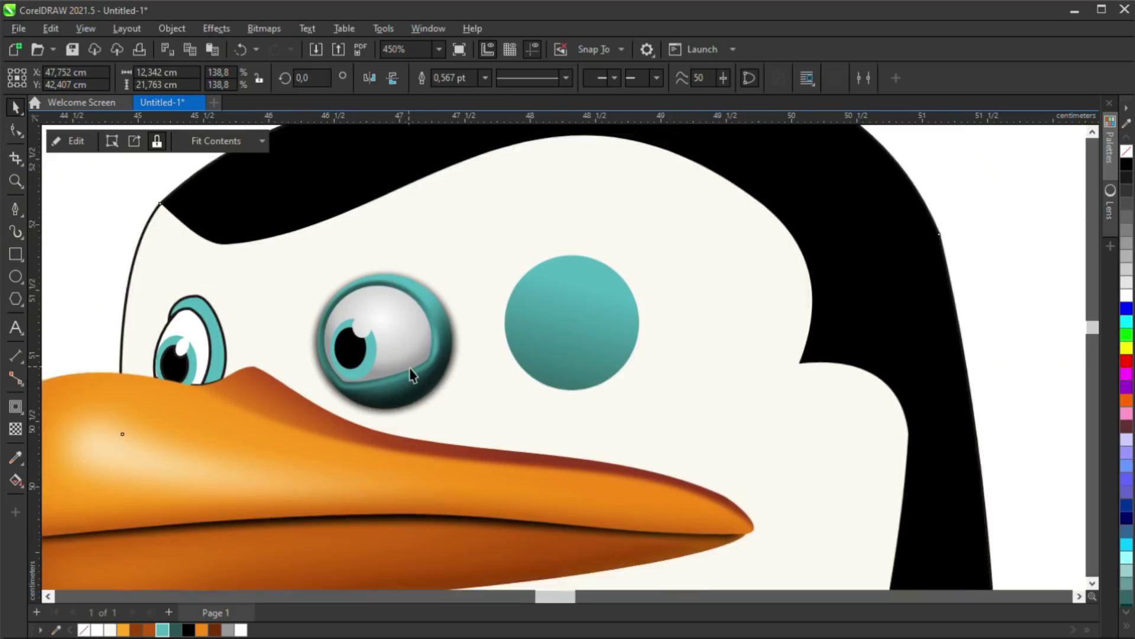
Form a black crescent along the white area's upper edge from an offset copy and reshape its nodes at the outer corner
scroll(412, 371, up, 1)
click(381, 296)
drag(379, 298, 162, 271)
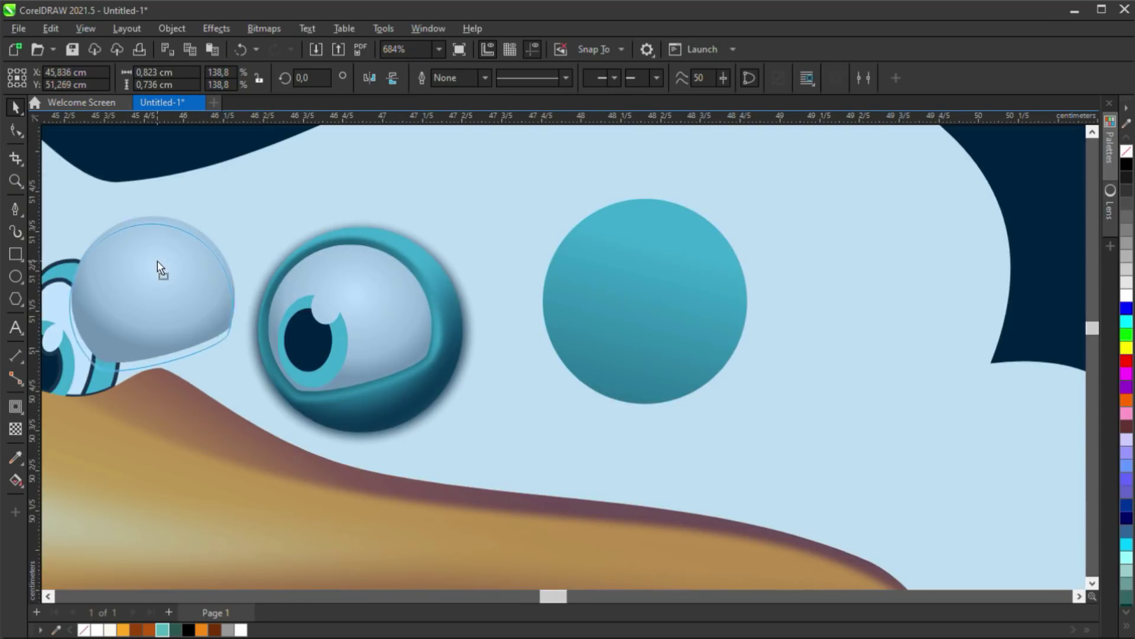
click(406, 270)
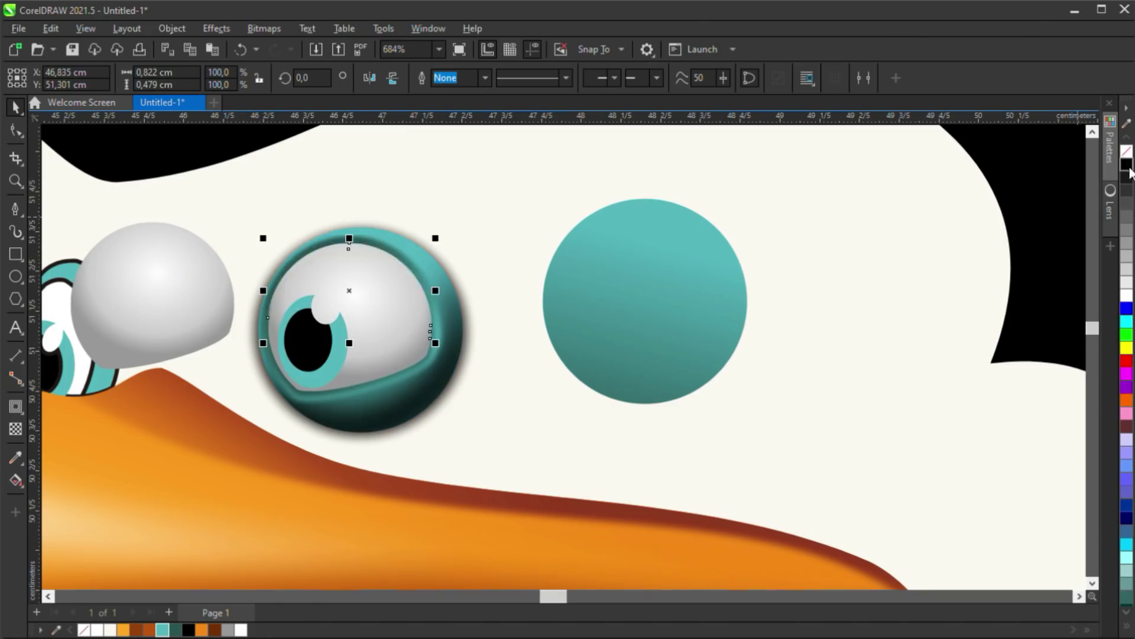
double_click(436, 304)
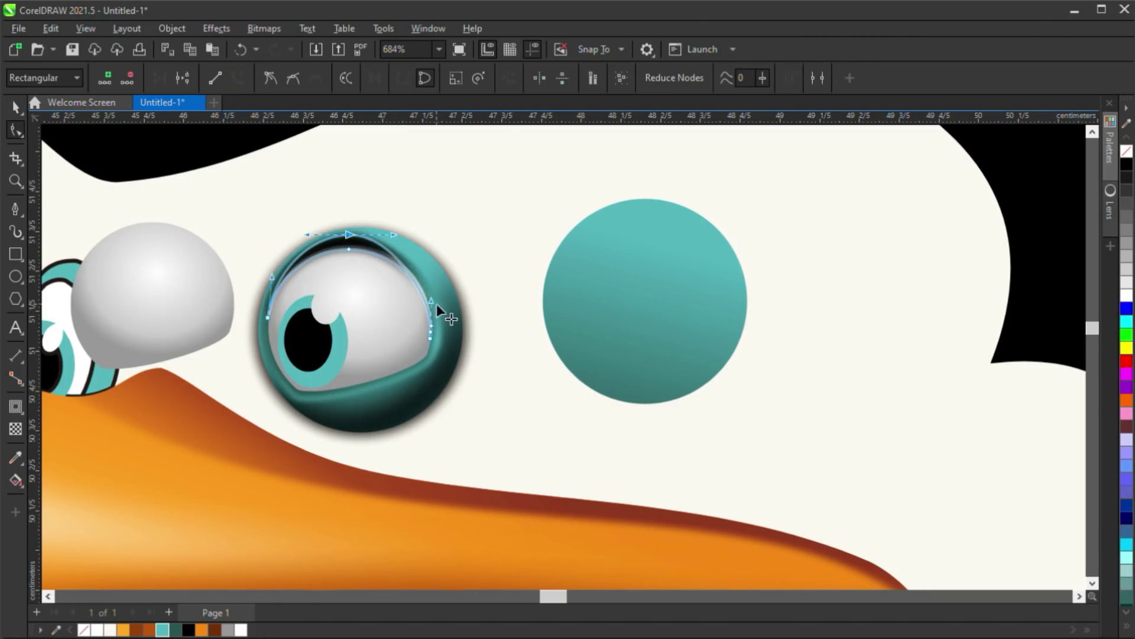
drag(437, 333, 427, 368)
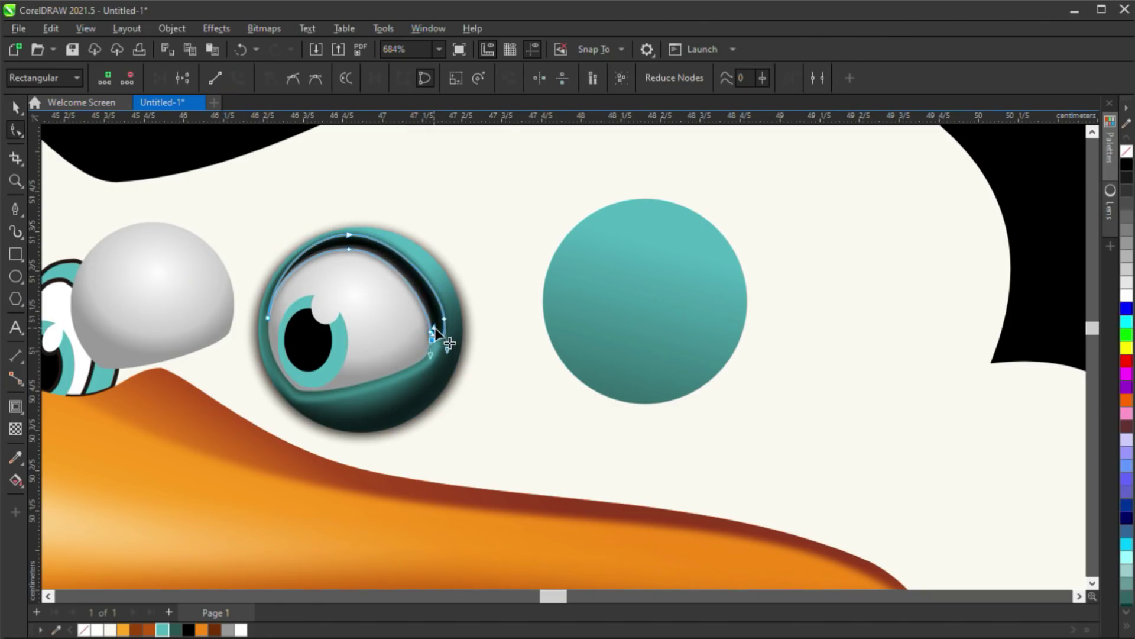
Feather the black crescent within the eye's white area and delete the spare teal circle and grey copy beside the eye
key(space)
click(386, 320)
scroll(392, 306, up, 1)
ctrl+click(397, 295)
double_click(420, 265)
key(space)
ctrl+click(324, 378)
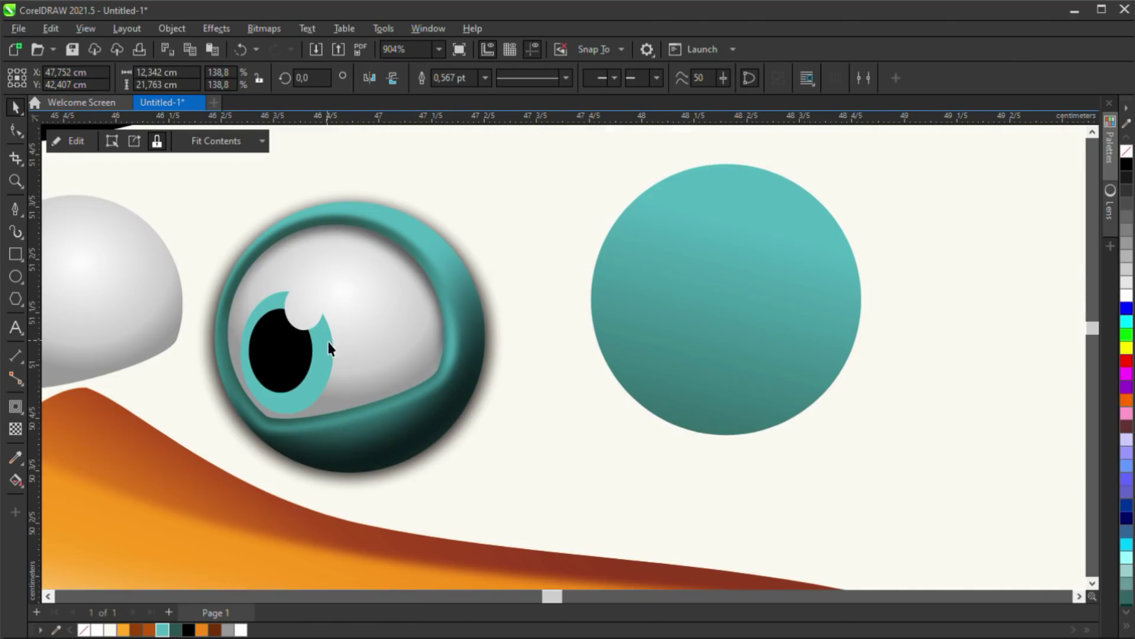
key(Delete)
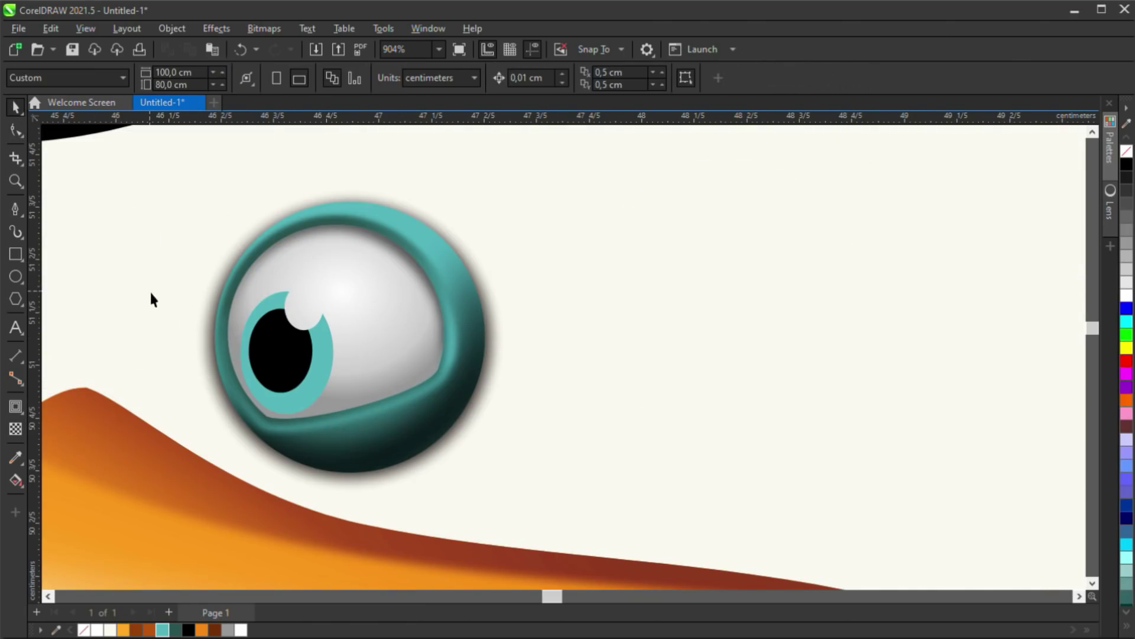
click(323, 344)
scroll(323, 345, up, 1)
key(ctrl+F9)
key(space)
drag(330, 345, 340, 339)
key(ctrl+z)
key(space)
key(space)
double_click(343, 331)
click(340, 331)
key(ctrl+z)
scroll(323, 324, up, 3)
drag(342, 285, 357, 312)
key(ctrl+z)
drag(353, 251, 350, 270)
key(ctrl+z)
click(345, 362)
key(ctrl+z)
key(space)
drag(341, 355, 330, 357)
key(space)
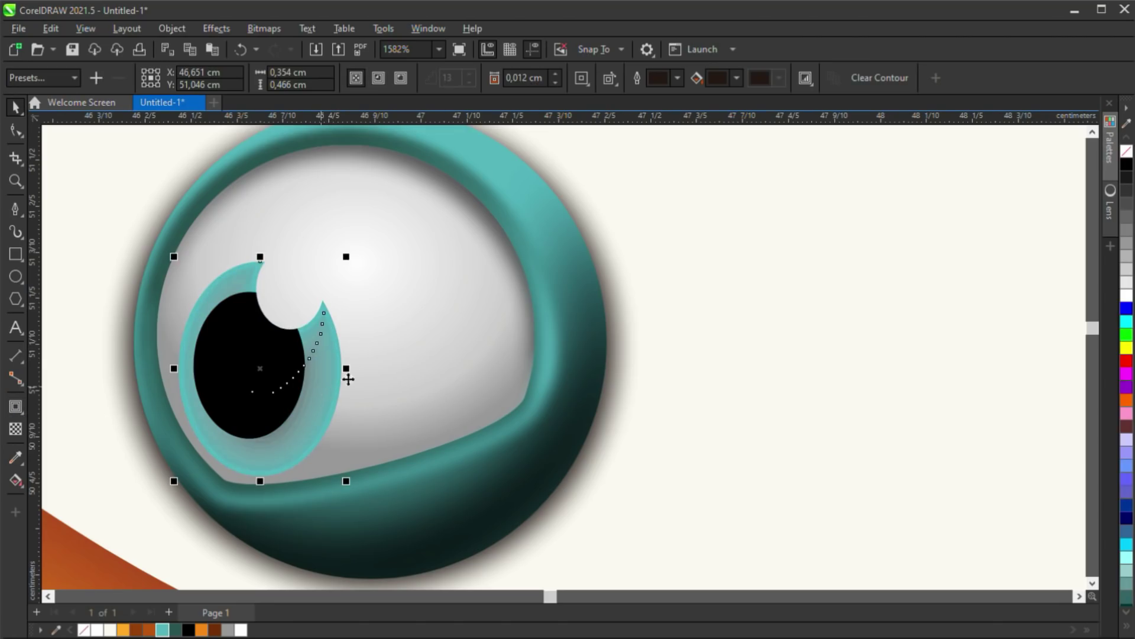
key(ctrl+z)
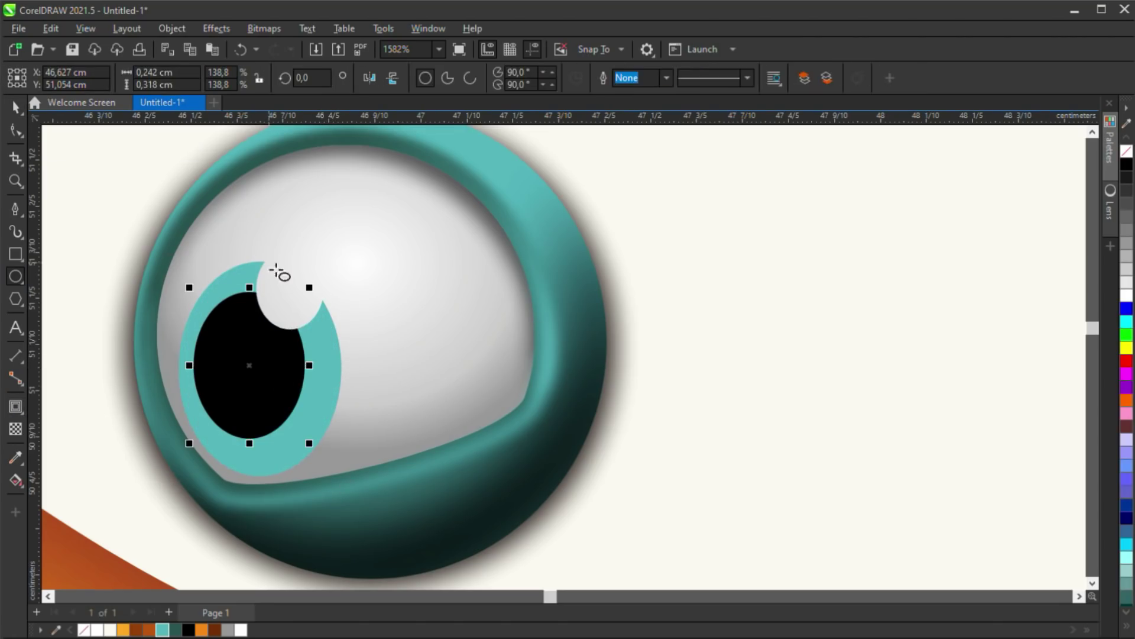
Contour the larger eye's iris inward, separate the contour and stack it beneath the pupil
click(335, 348)
key(space)
drag(348, 342, 348, 341)
key(space)
key(ctrl+k)
click(338, 318)
click(334, 316)
drag(350, 255, 347, 265)
key(shift+Page_Up)
key(ctrl+Page_Down)
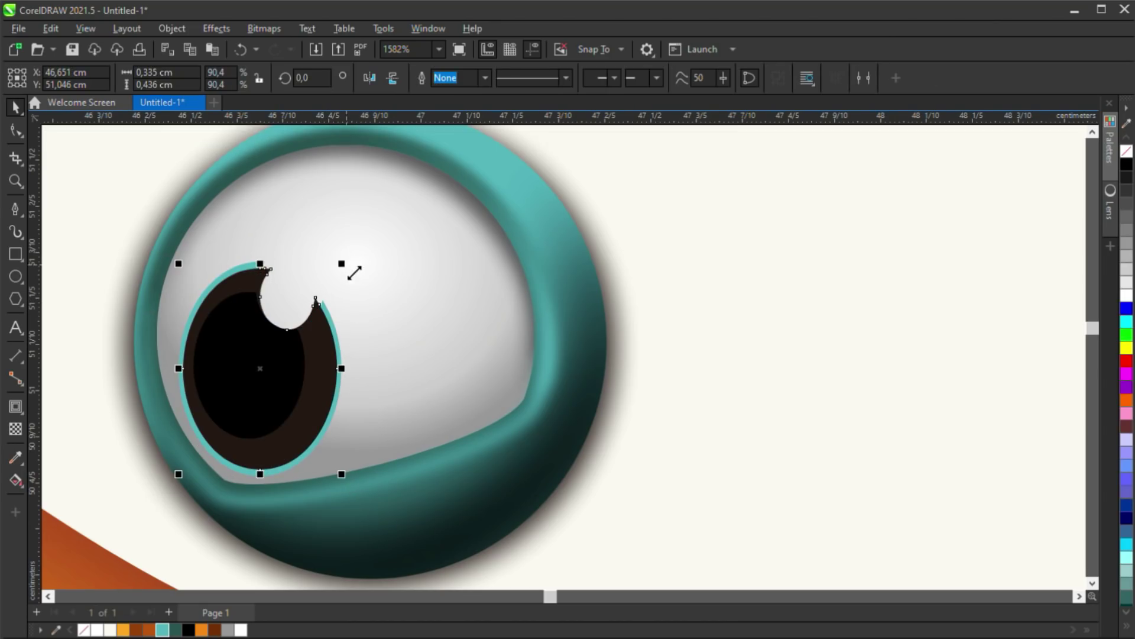
Contour the separated iris shape inward, break it apart and subtract the inner shape to leave a thin ring
key(space)
drag(339, 345, 332, 344)
key(space)
key(ctrl+k)
click(476, 78)
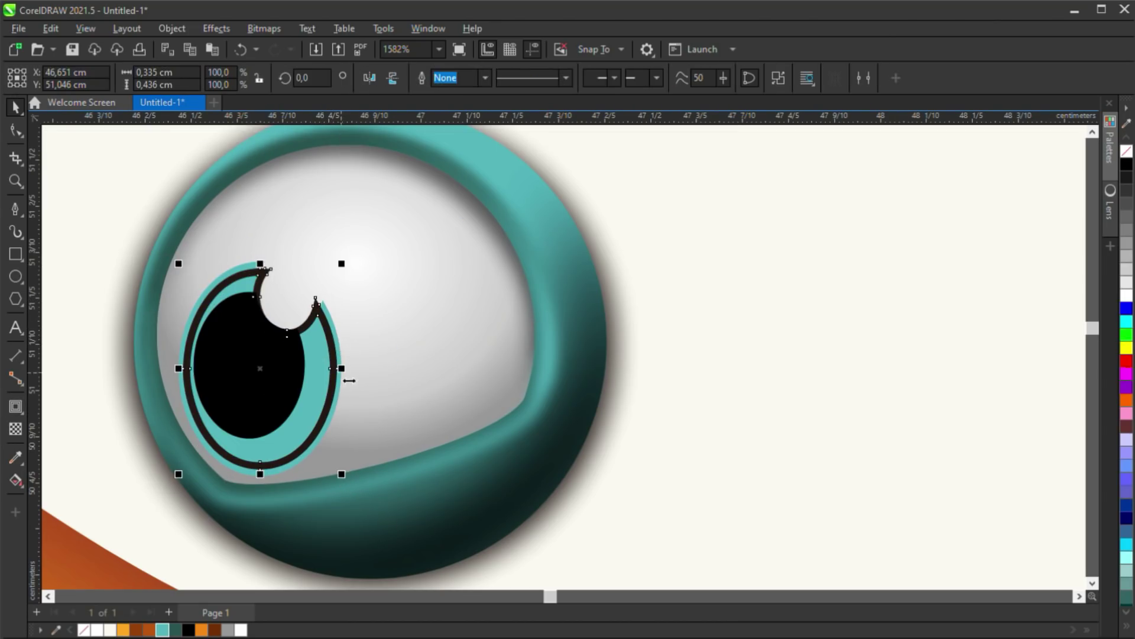
Colour the ring teal over a dark teal iris, feather the ring and clip it inside the iris
click(162, 630)
click(176, 631)
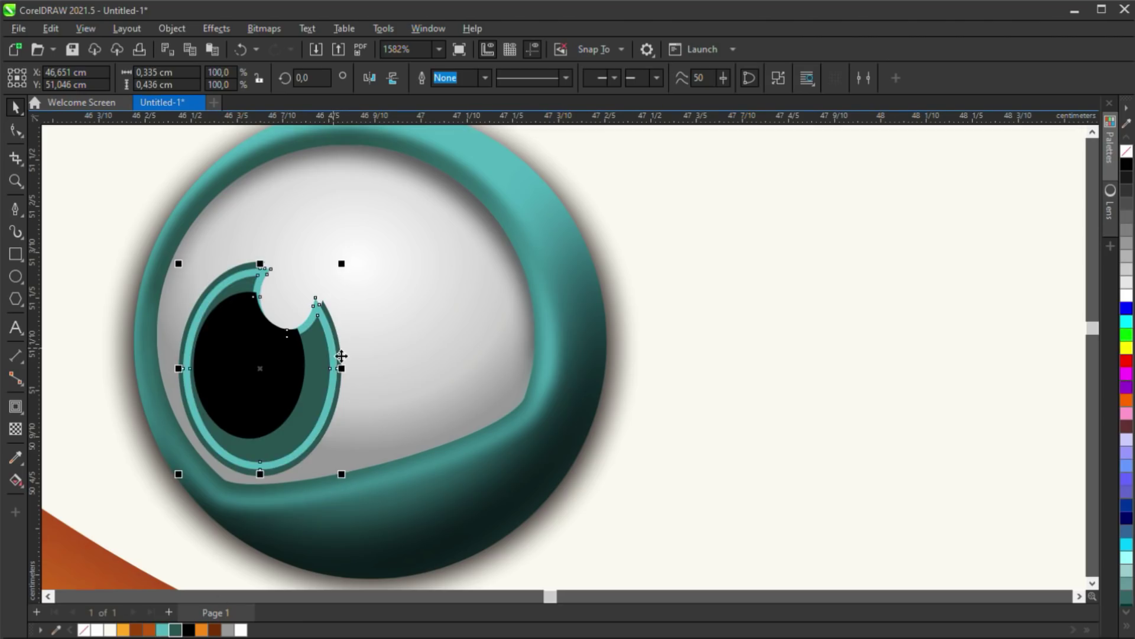
key(ctrl+b)
drag(458, 322, 454, 324)
click(666, 377)
key(ctrl+shift+p)
Fill the iris with an elliptical gradient from teal at the centre to dark teal at the edge, and remove the clipped ring
click(325, 370)
key(g)
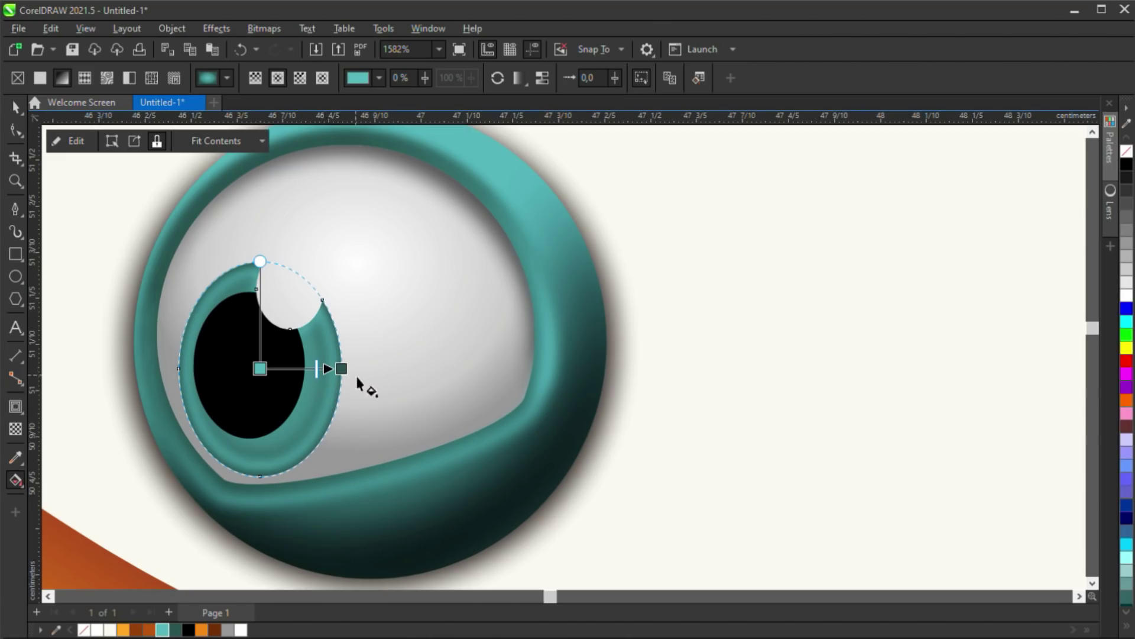
key(space)
key(ctrl+z)
key(ctrl+z)
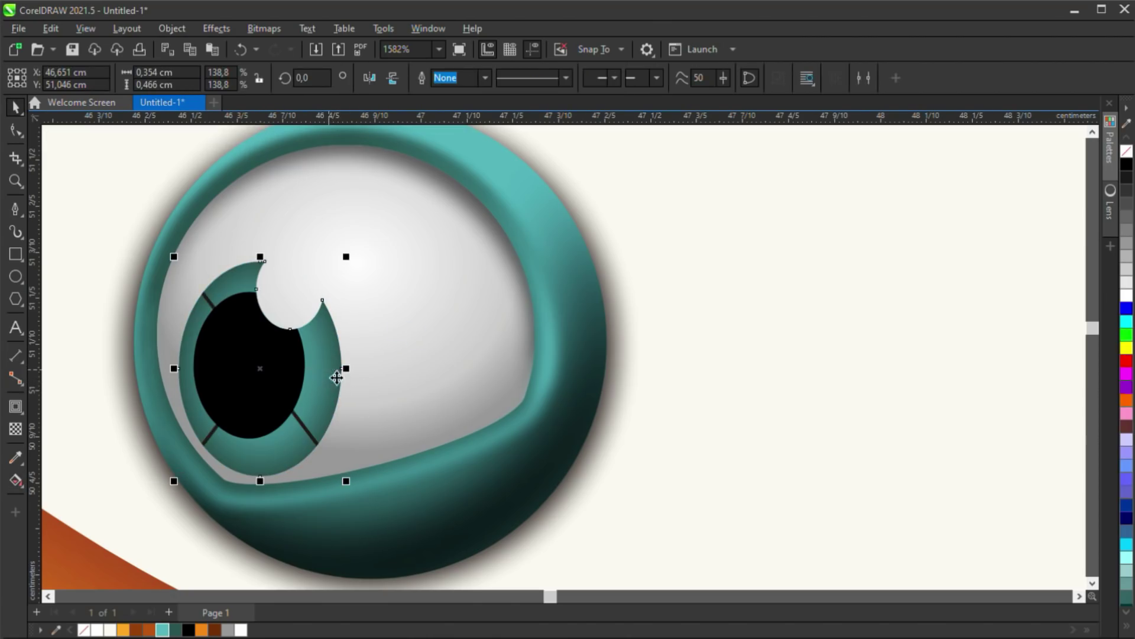
key(ctrl+z)
Move the iris gradient's midpoint closer to its dark teal outer end
click(349, 378)
click(330, 380)
key(g)
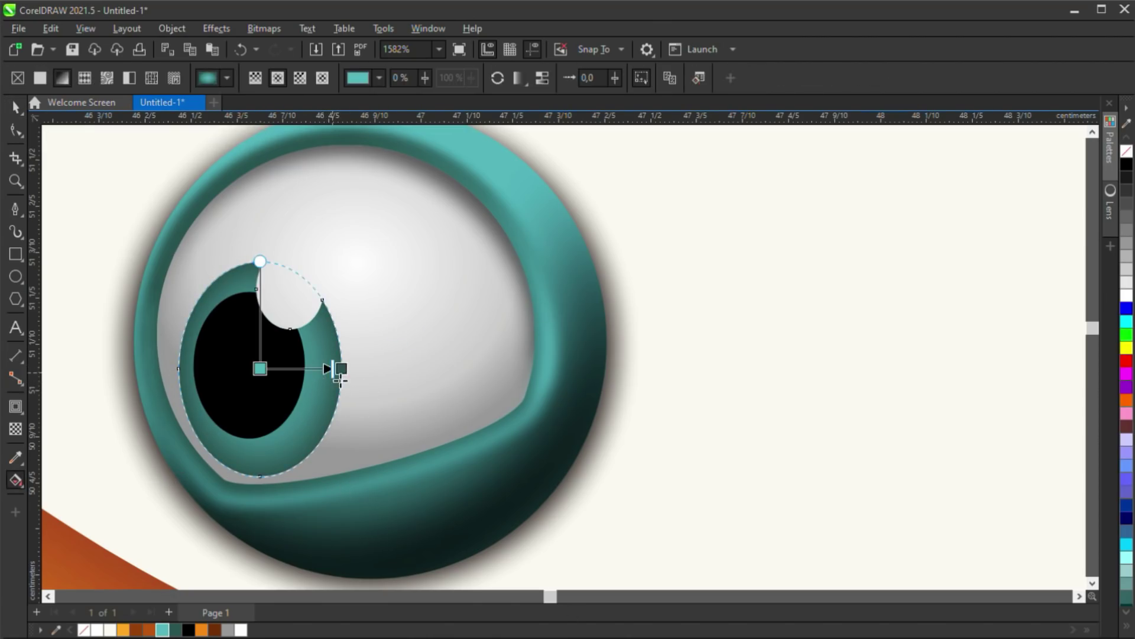
drag(330, 369, 336, 370)
key(space)
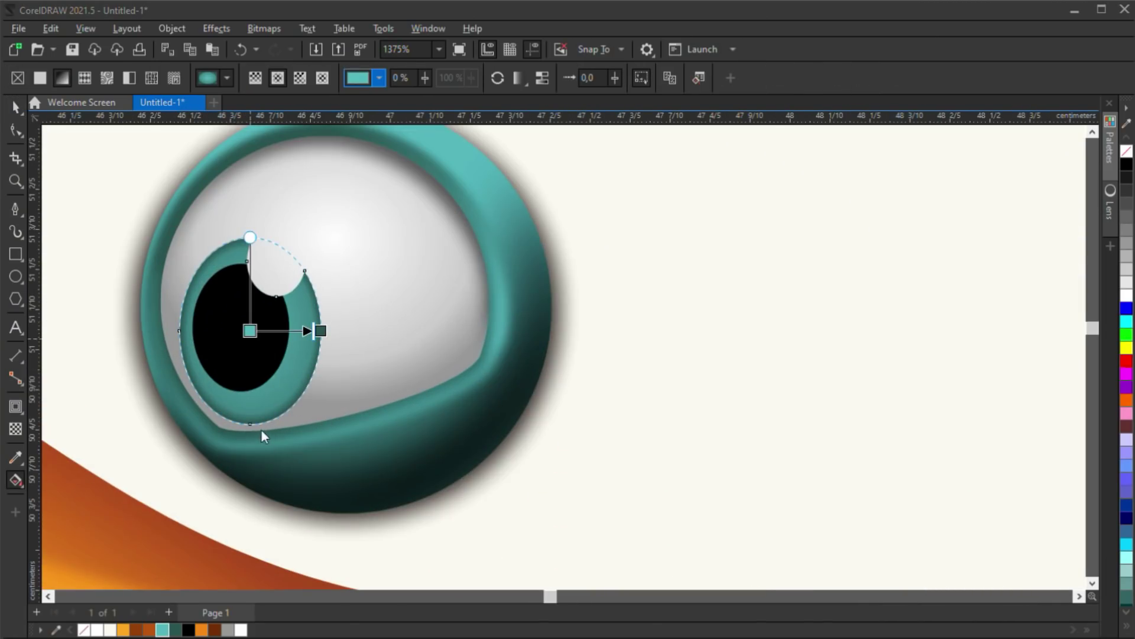
drag(261, 430, 264, 423)
Remove the outline from the smaller eye's teal lid and copy the larger eye's white-to-grey gradient onto its white area
scroll(388, 348, down, 5)
key(space)
click(195, 200)
scroll(446, 385, down, 7)
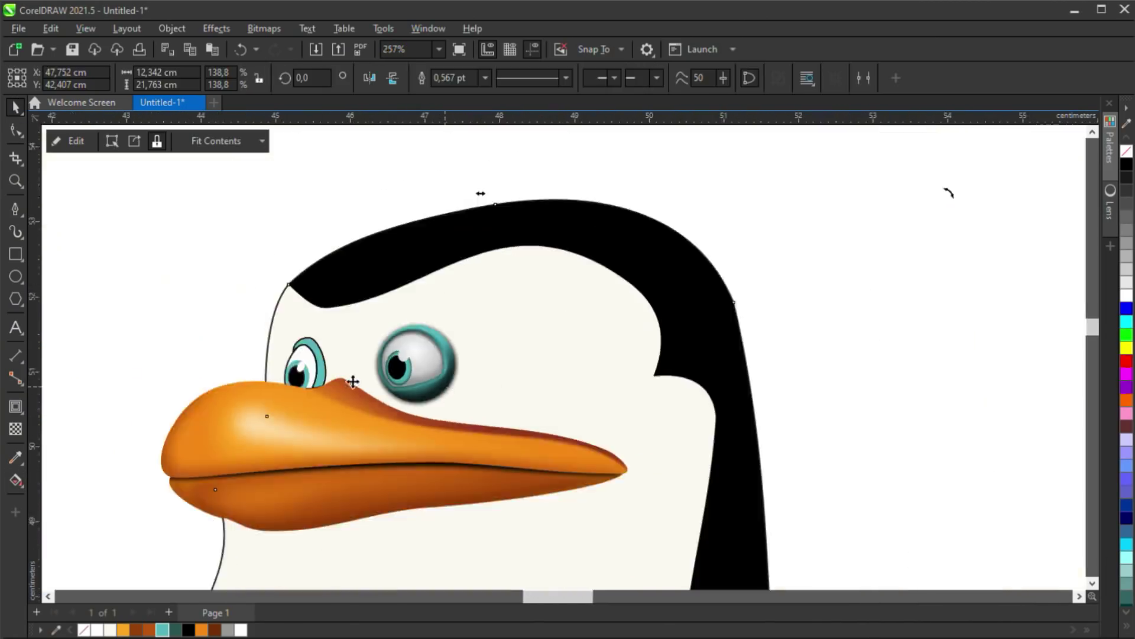
scroll(352, 381, up, 3)
click(323, 357)
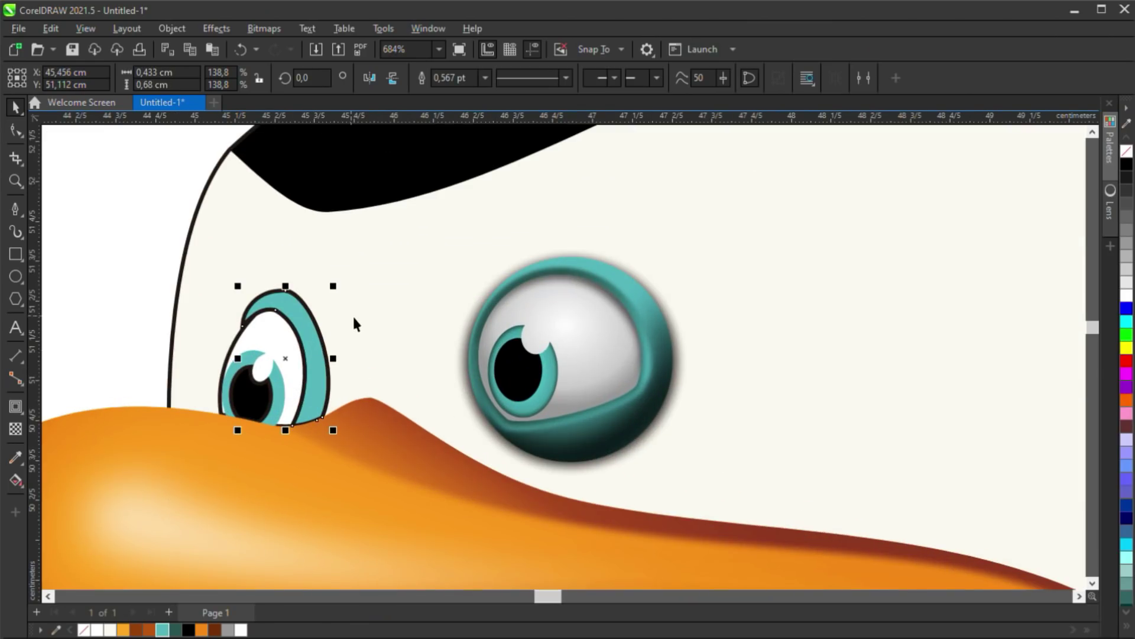
right_click(1126, 151)
drag(570, 331, 284, 342)
click(294, 340)
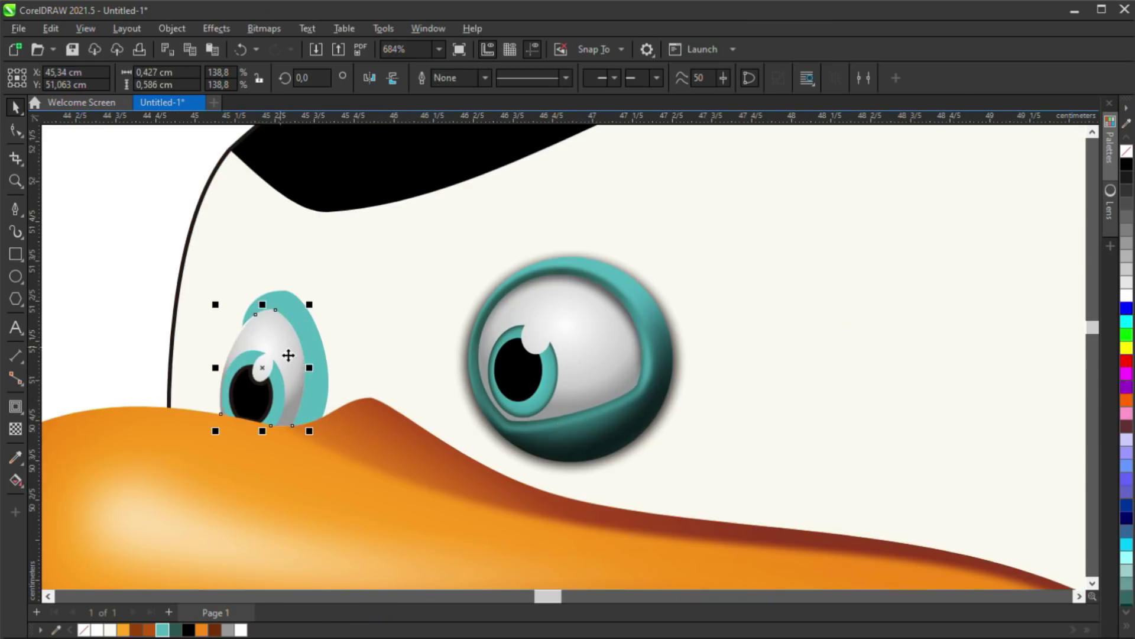
Feather the dark teal shape along the inner edge of the smaller eye's lid and clip it inside the lid
scroll(231, 325, up, 2)
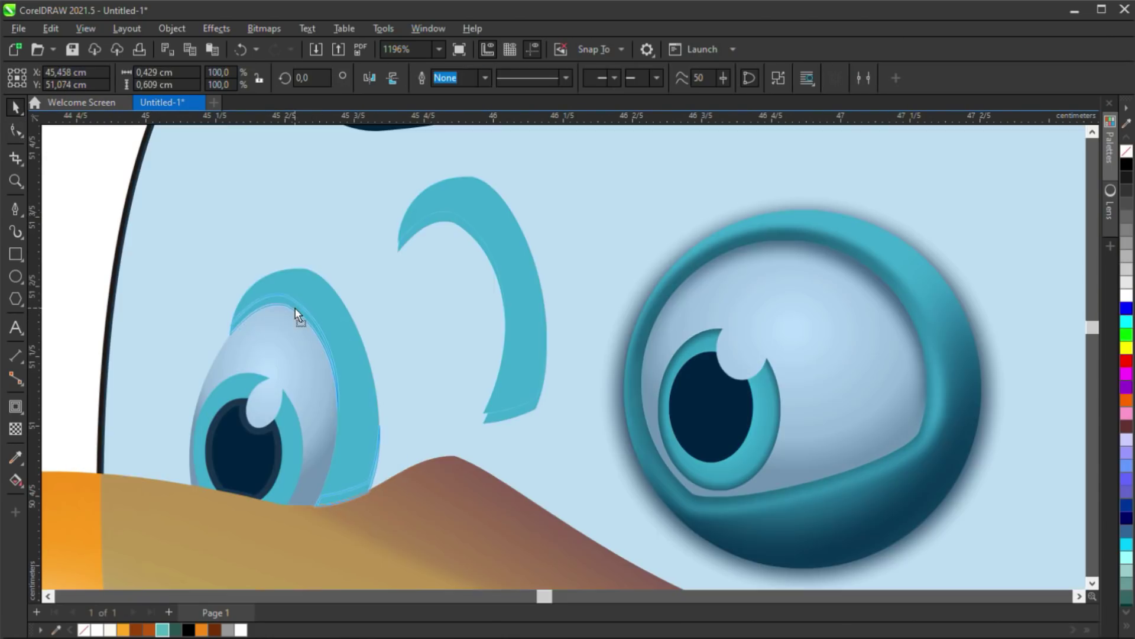
click(298, 313)
click(359, 495)
click(282, 300)
key(ctrl+b)
key(ctrl+1)
click(331, 299)
Draw a closed polygon about 0.48 by 0.88 cm over the outer side of the smaller eye's lid
key(F5)
click(244, 278)
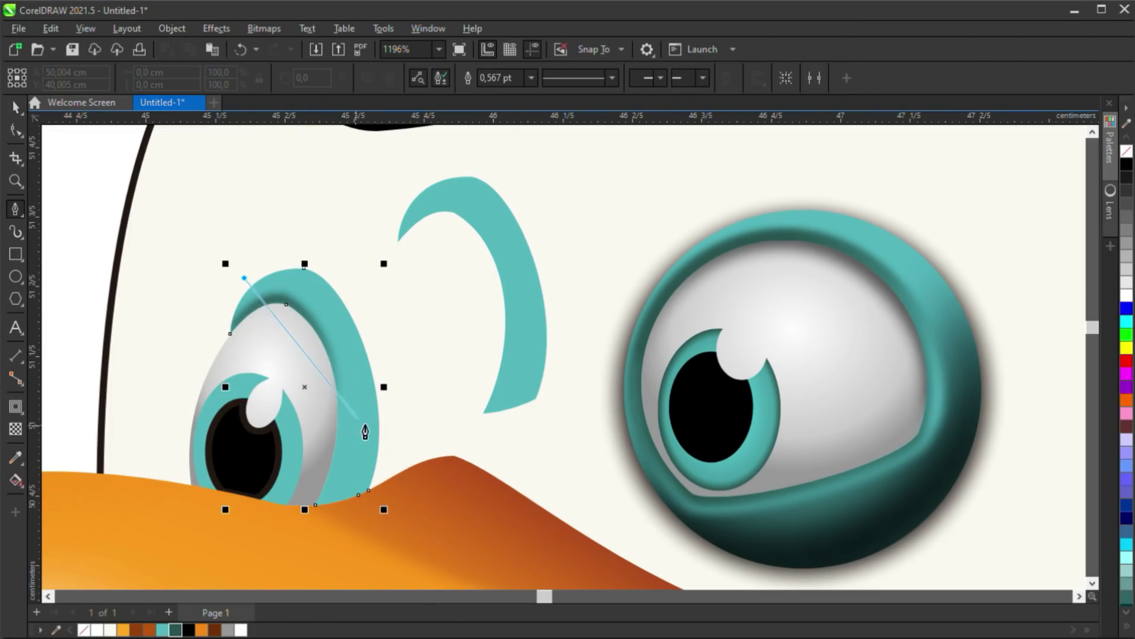
click(357, 423)
click(312, 524)
click(408, 513)
click(405, 297)
click(320, 216)
click(244, 276)
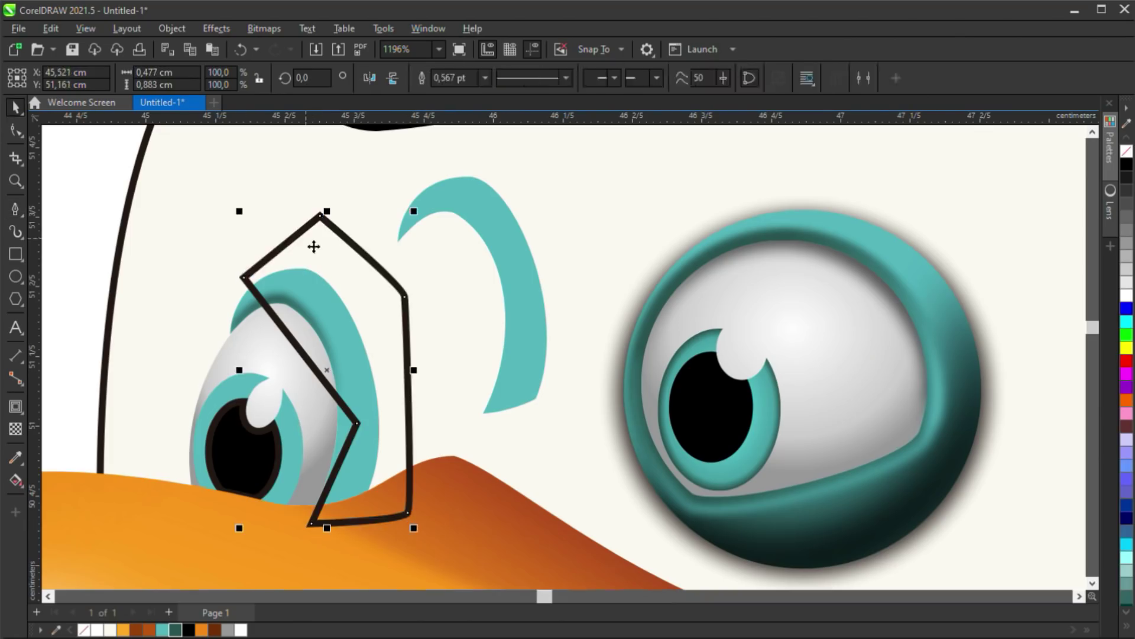
Curve the inner sides of the polygon over the smaller eye's lid to follow the lid's rounded edge
key(F10)
drag(300, 349, 328, 296)
drag(334, 473, 350, 466)
Fill the polygon dark teal without an outline, feather it and clip it inside the smaller eye's lid
key(space)
click(176, 630)
right_click(84, 630)
key(ctrl+b)
key(ctrl+1)
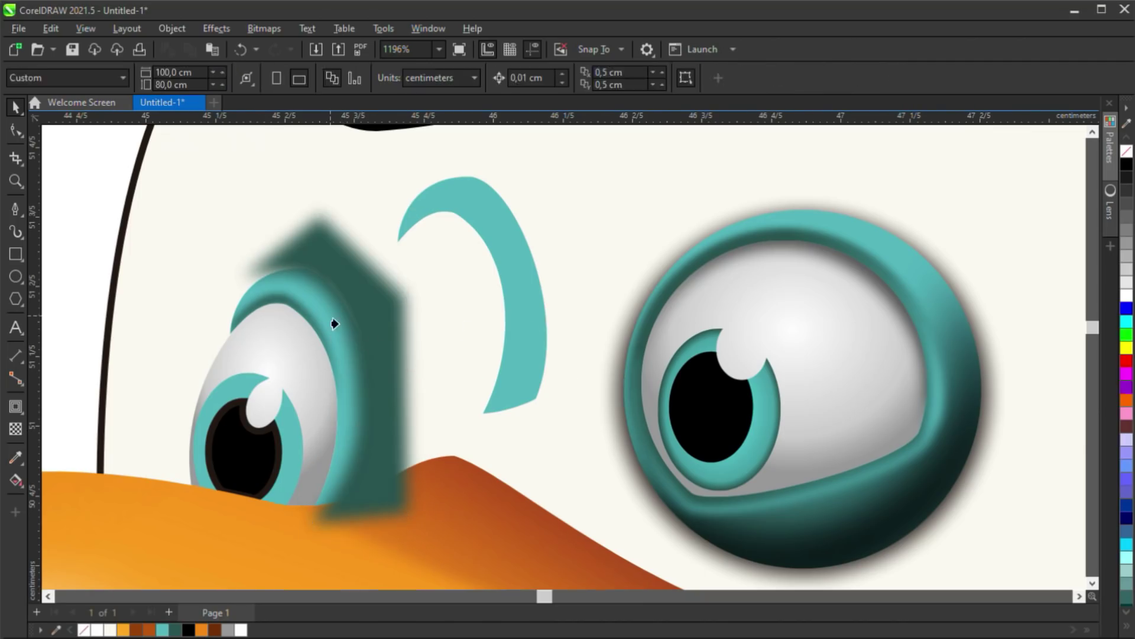
click(337, 323)
Remove the outline from the smaller eye's black pupil
click(278, 443)
right_click(84, 629)
click(296, 434)
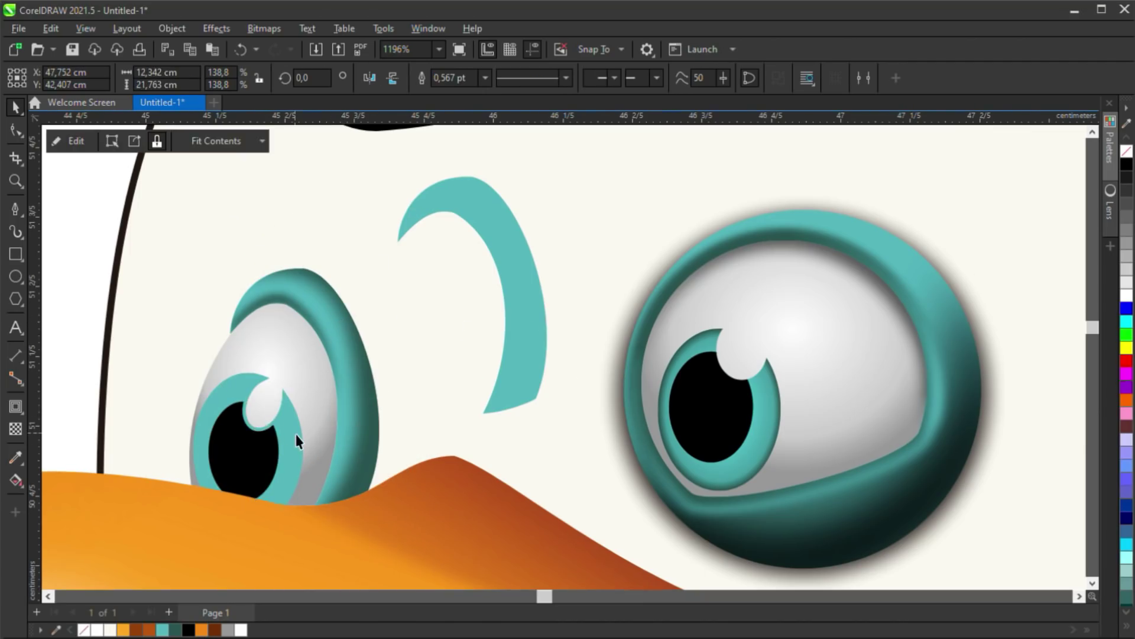
Apply an elliptical gradient fill to the smaller eye's iris
click(270, 458)
scroll(270, 458, up, 1)
click(289, 413)
click(296, 420)
scroll(295, 420, up, 2)
key(c)
key(g)
click(62, 78)
click(278, 78)
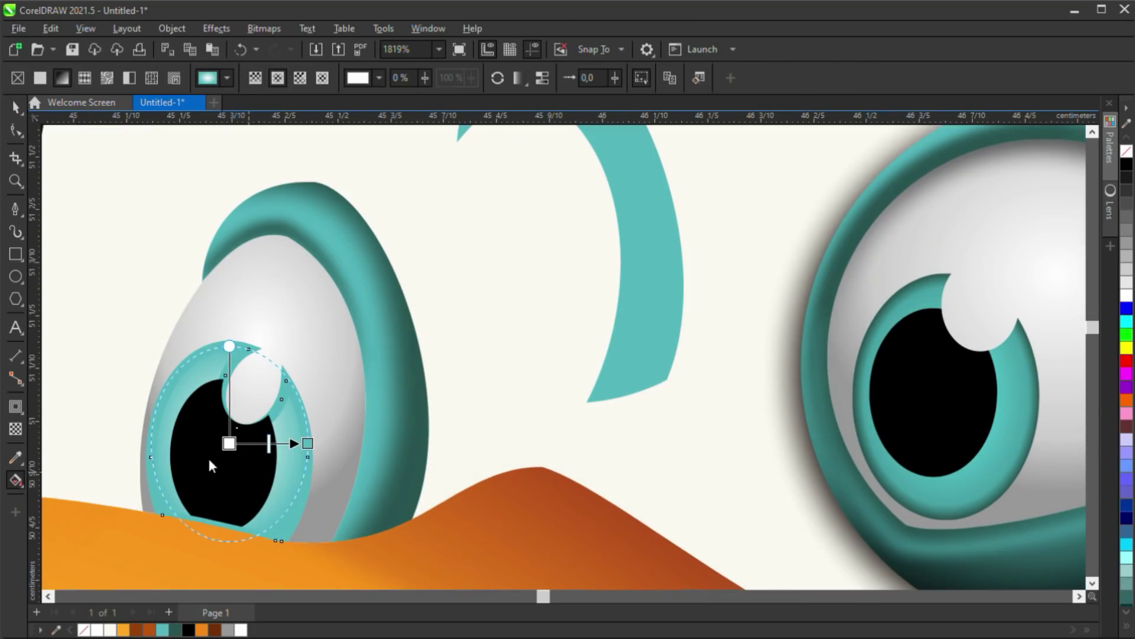
Colour the smaller iris gradient teal at its centre and dark teal outside, with the midpoint close to the outer end
click(978, 488)
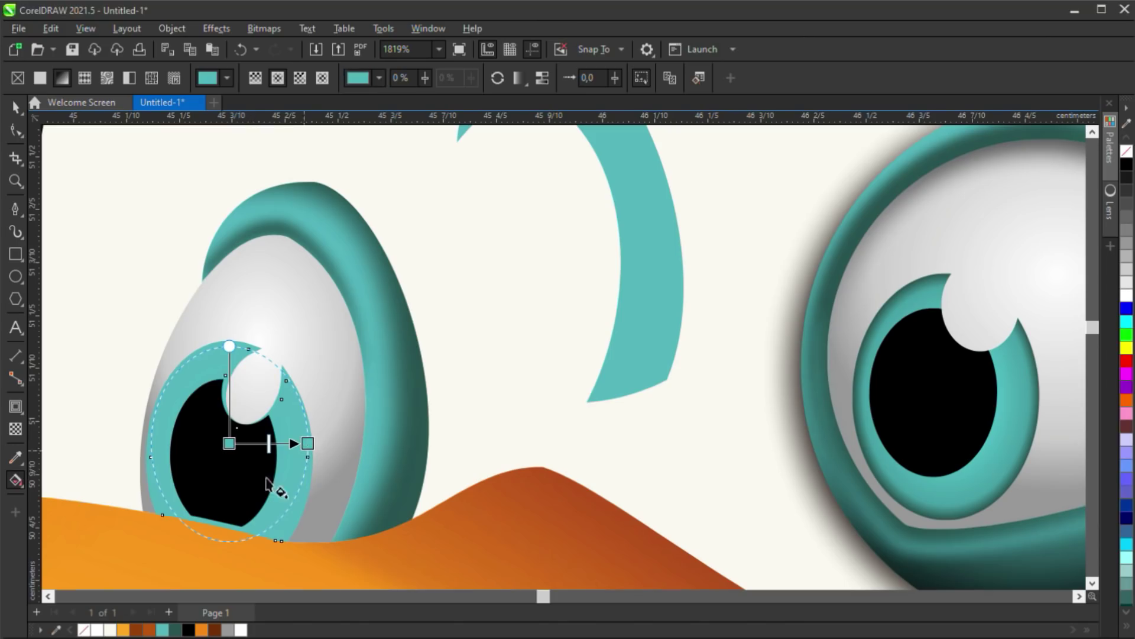
click(398, 497)
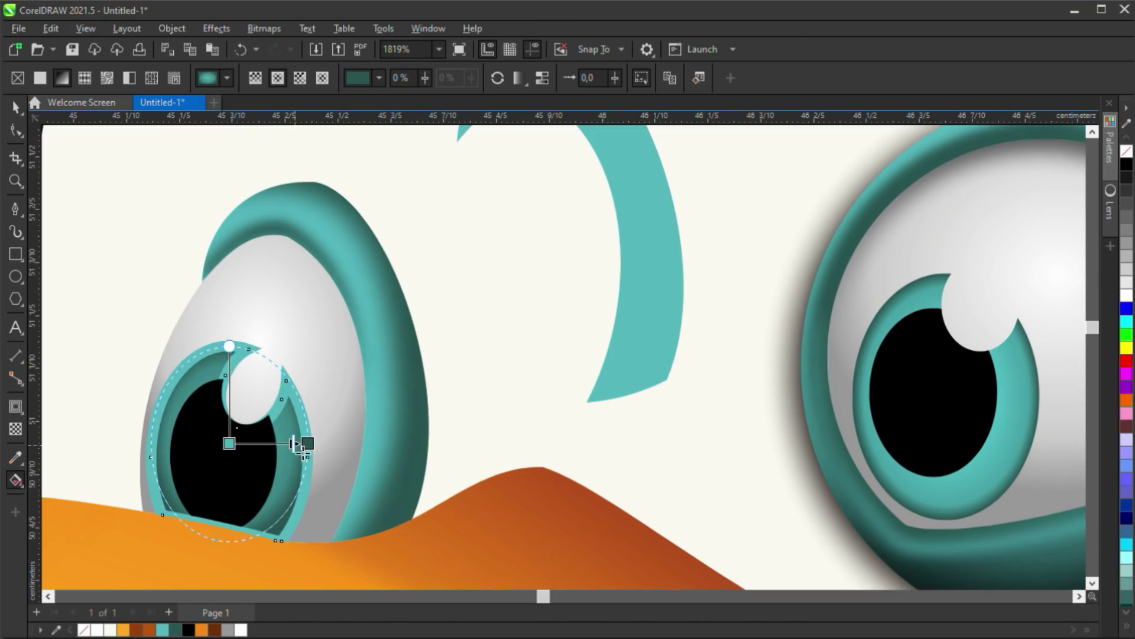
key(space)
scroll(254, 461, down, 3)
scroll(271, 456, up, 3)
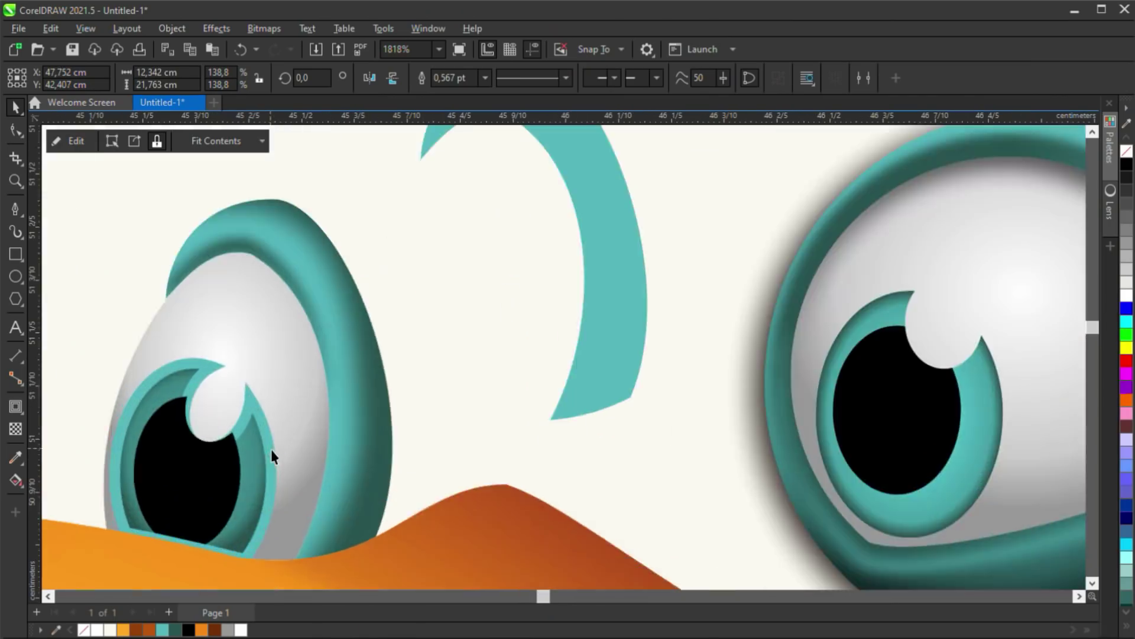
click(262, 460)
scroll(302, 421, down, 5)
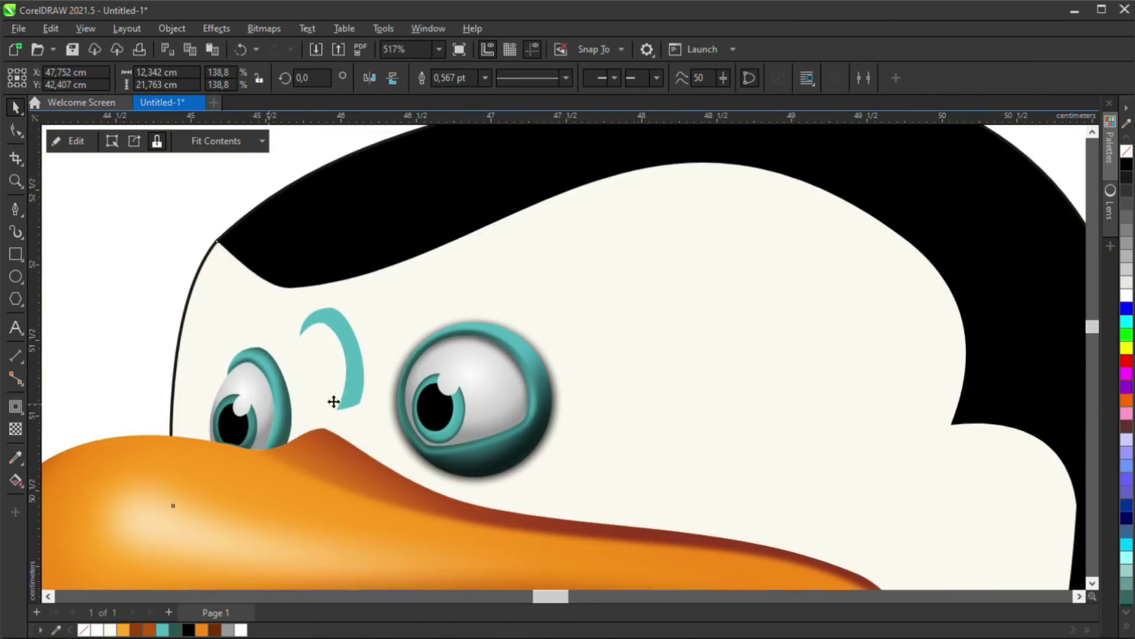
Make a slightly larger copy of the smaller eye's lid shape and place it behind the lid as a feathered dark shadow
key(Escape)
scroll(268, 390, up, 4)
drag(292, 392, 408, 319)
scroll(405, 318, up, 1)
shift+click(398, 273)
click(240, 345)
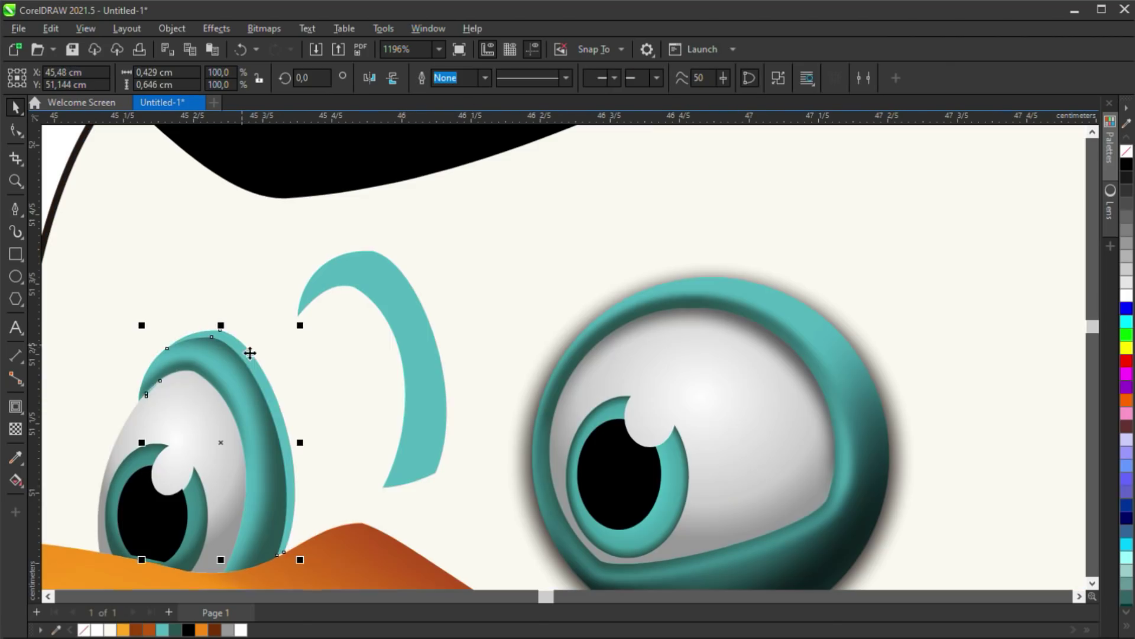
key(ctrl+Page_Down)
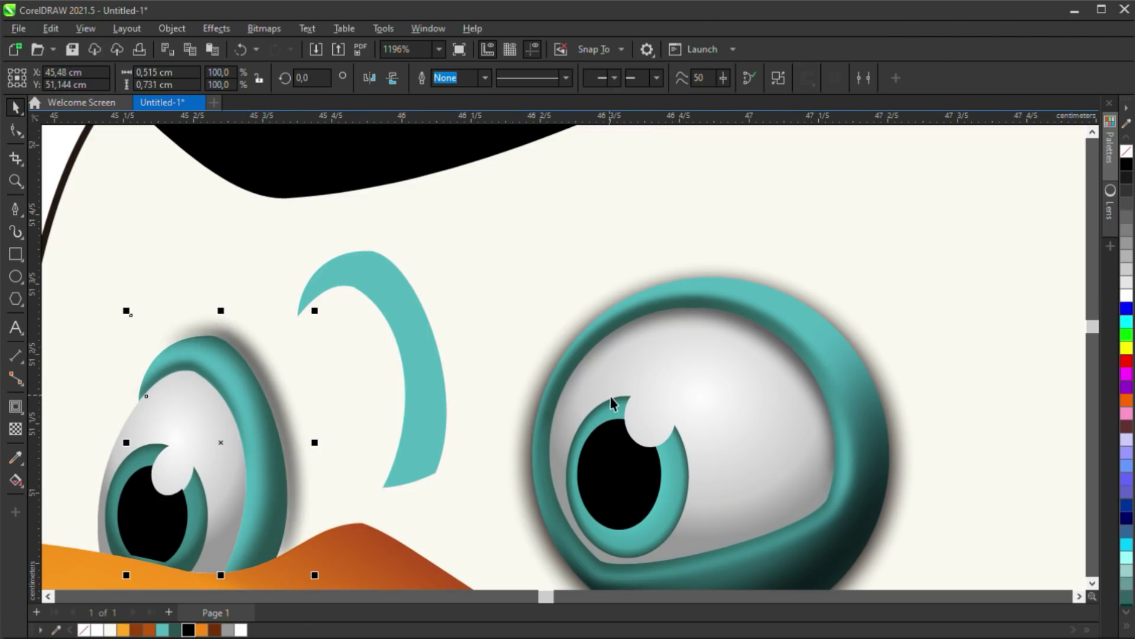
drag(253, 356, 249, 359)
Delete the spare teal lid copy lying between the two eyes
click(408, 379)
key(Delete)
scroll(323, 389, down, 3)
drag(384, 380, 352, 320)
scroll(351, 320, down, 3)
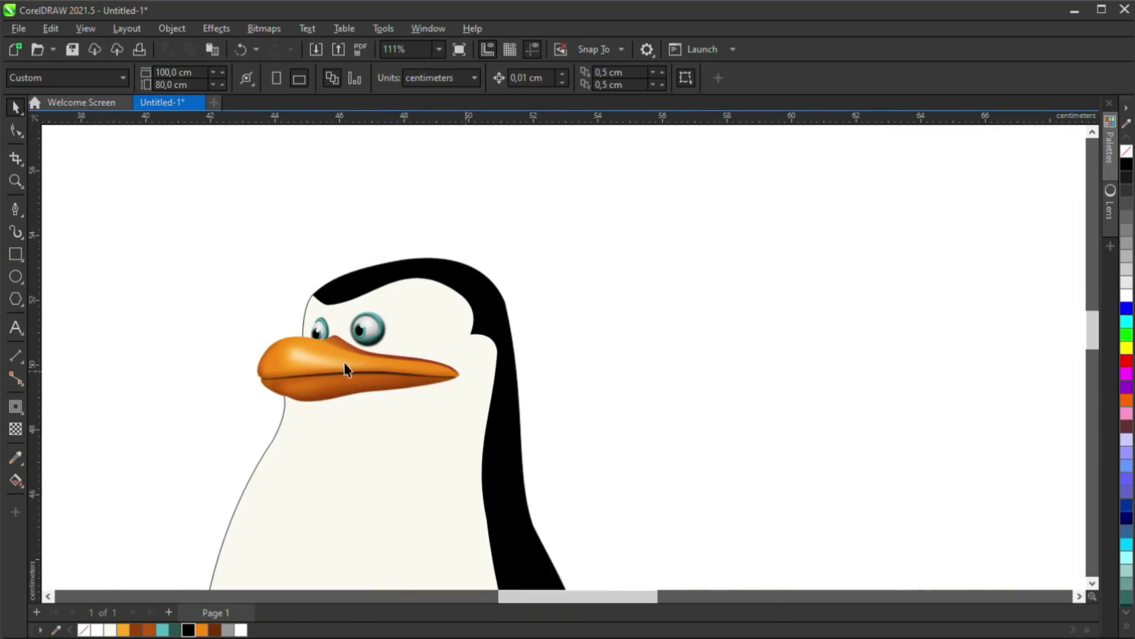
drag(345, 367, 358, 337)
scroll(406, 362, down, 1)
scroll(405, 362, up, 1)
click(422, 441)
scroll(423, 441, down, 2)
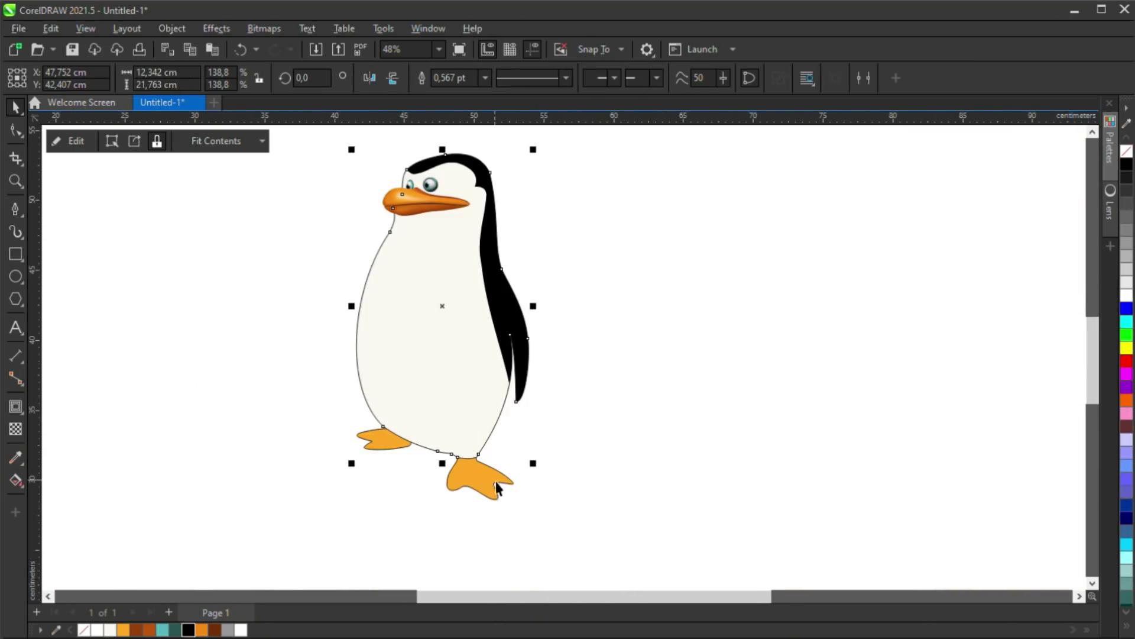
click(644, 421)
Draw a closed polygon about 2.87 by 2.79 cm around the ankle and left edge of the front foot
click(479, 477)
scroll(479, 477, up, 5)
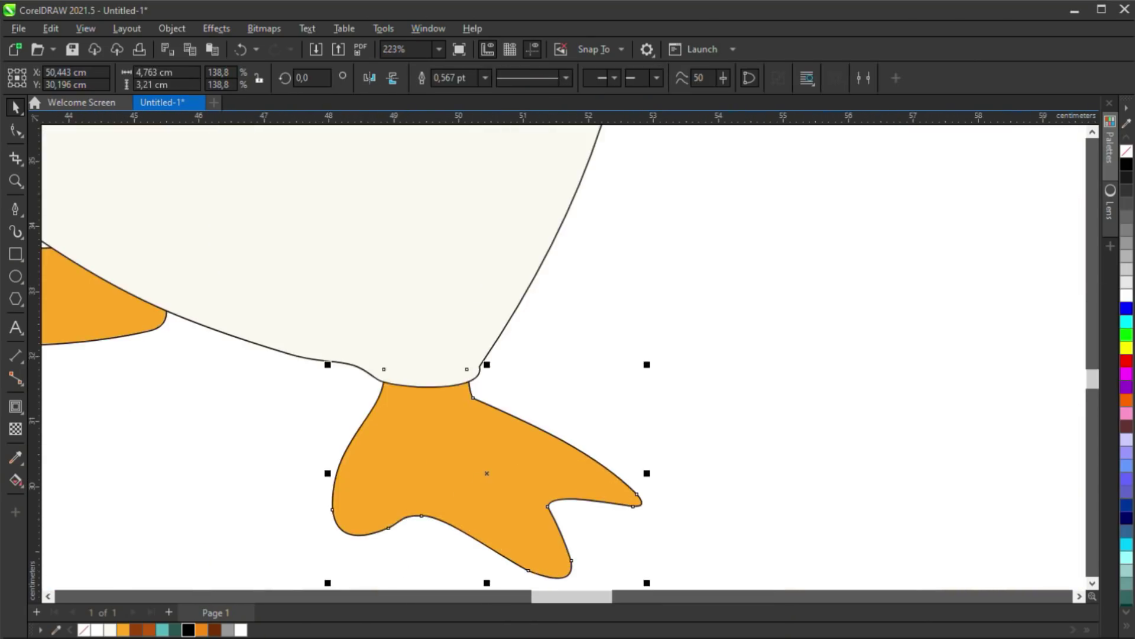
scroll(495, 466, down, 1)
key(p)
scroll(484, 382, up, 1)
click(475, 379)
click(339, 405)
click(350, 460)
drag(247, 413, 246, 379)
drag(261, 225, 278, 202)
click(367, 149)
drag(490, 142, 509, 144)
click(571, 166)
click(552, 184)
Round the polygon's inner corner, feather it in dark orange inside the front foot, and remove the foot's outline
key(l)
key(c)
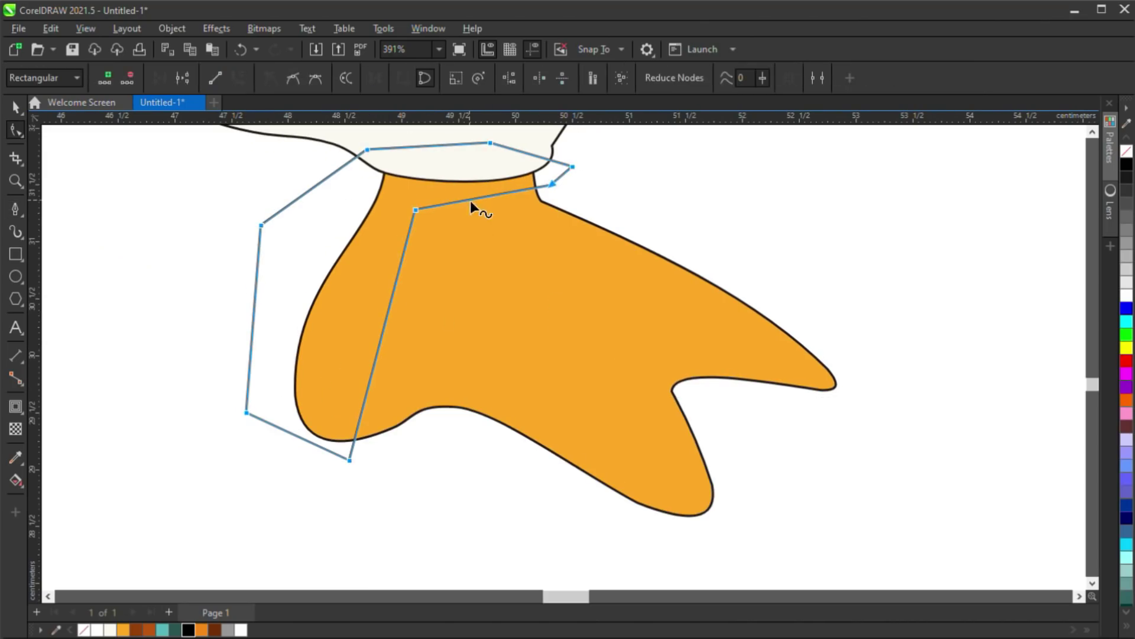
click(416, 210)
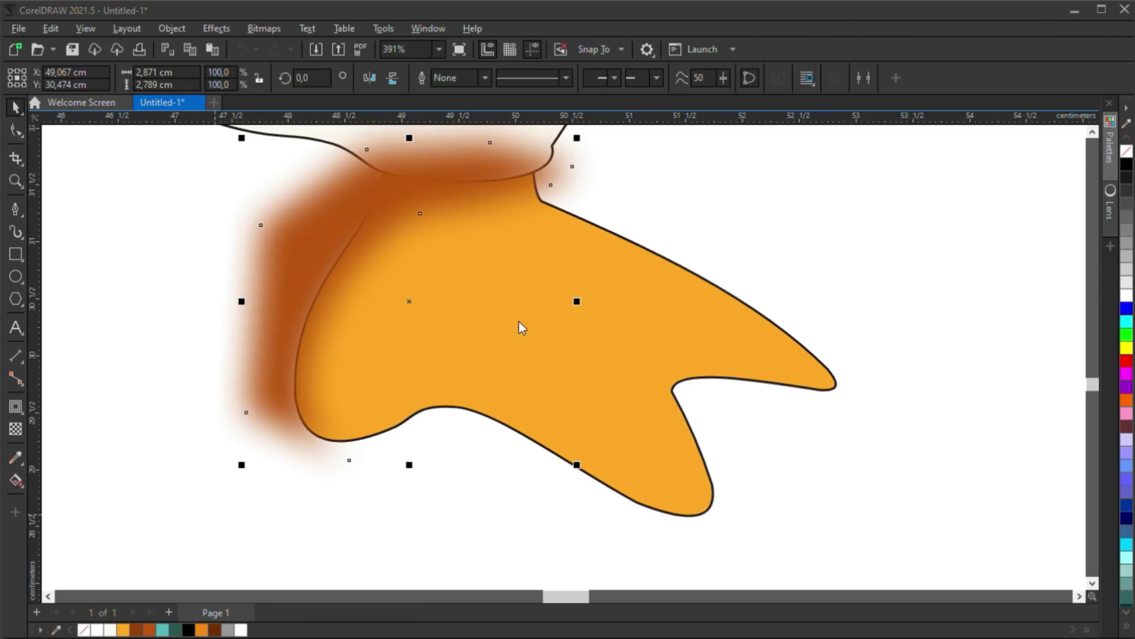
click(669, 380)
right_click(1126, 151)
click(795, 247)
Draw a closed four-sided shape about 2.06 by 1.86 cm across the lower edge of the front foot's middle toe
key(p)
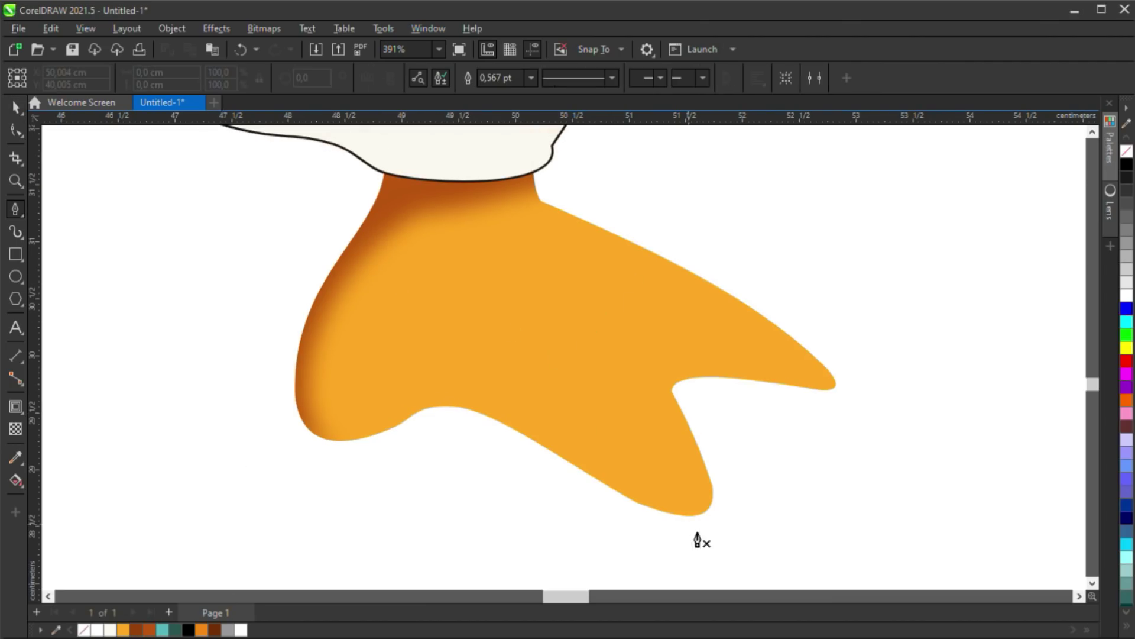
click(479, 337)
click(668, 547)
click(709, 525)
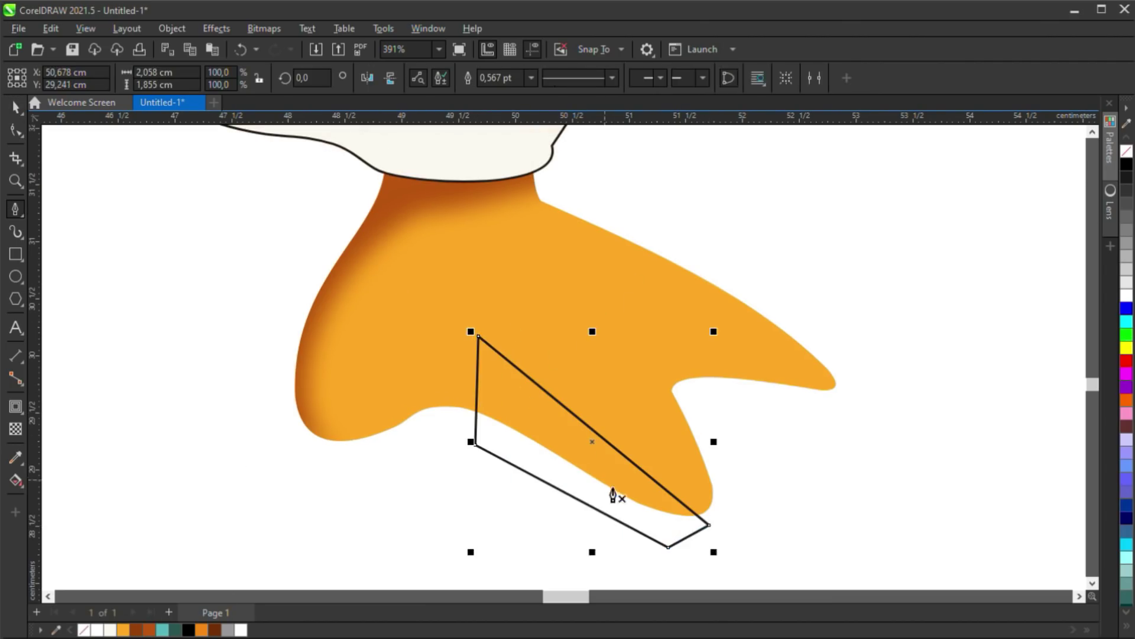
Fill the four-sided shape dark orange without an outline, feather it and clip it inside the front foot
key(space)
click(619, 457)
click(151, 630)
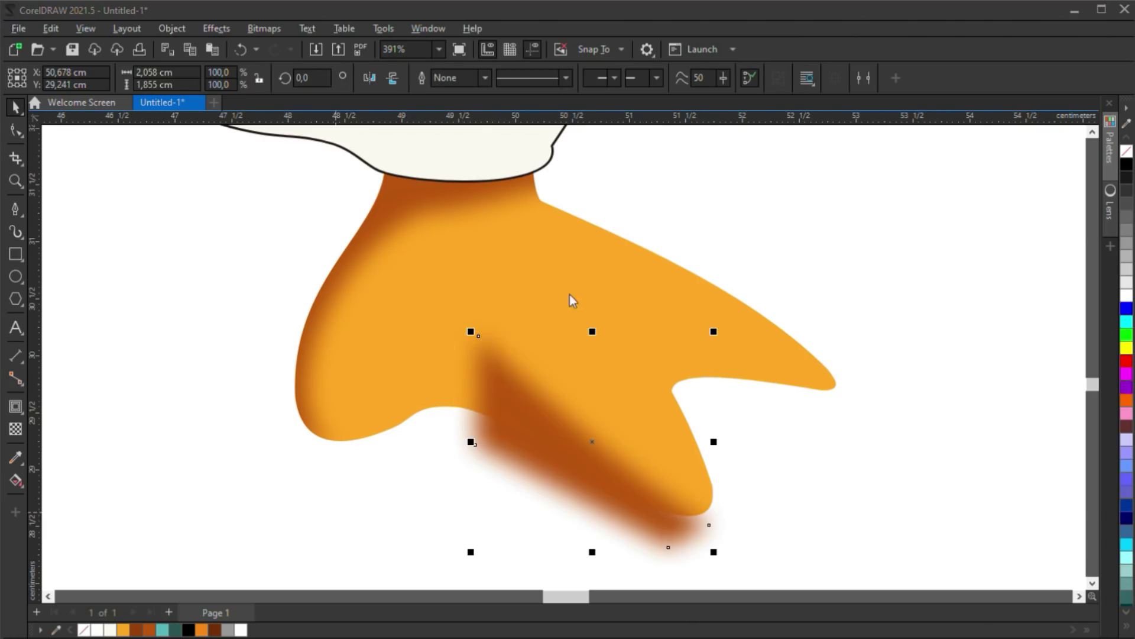
click(524, 300)
Draw a triangle between the front foot's left and middle toes and curve its long sides
key(space)
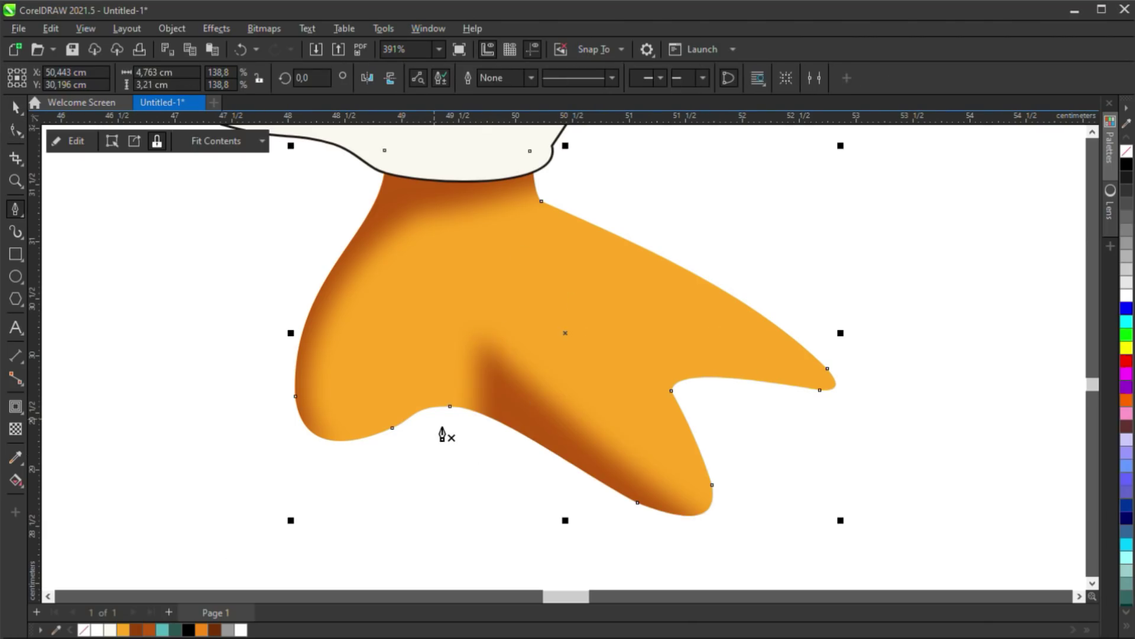
click(438, 420)
click(432, 329)
click(363, 455)
click(438, 420)
key(space)
click(439, 422)
key(F10)
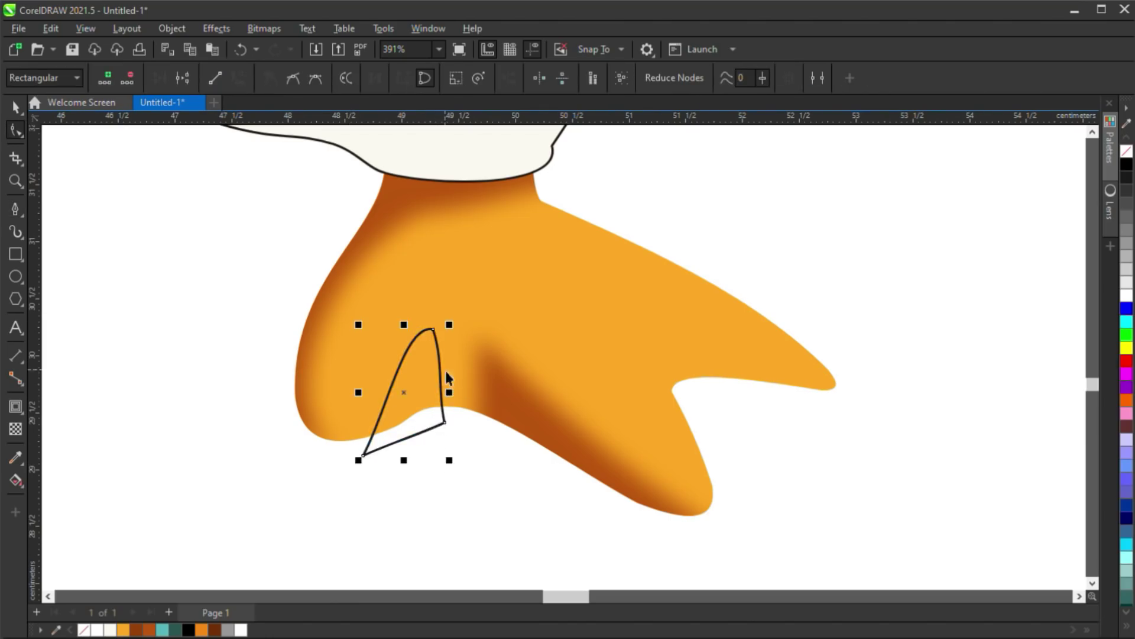
Fill the curved triangle dark orange without an outline, feather it and clip it inside the front foot
key(space)
click(150, 630)
right_click(84, 629)
click(651, 375)
click(491, 332)
scroll(450, 339, down, 1)
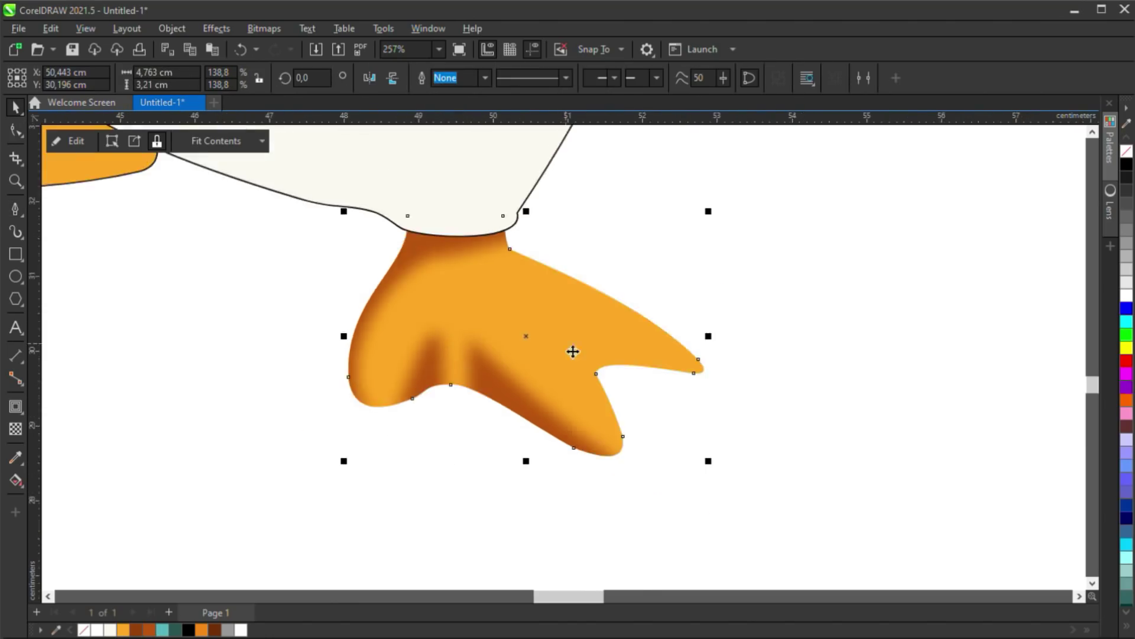
Draw a triangle over the notch between the front foot's middle and right toes and bow its upper side outward
key(space)
scroll(553, 404, up, 1)
click(521, 389)
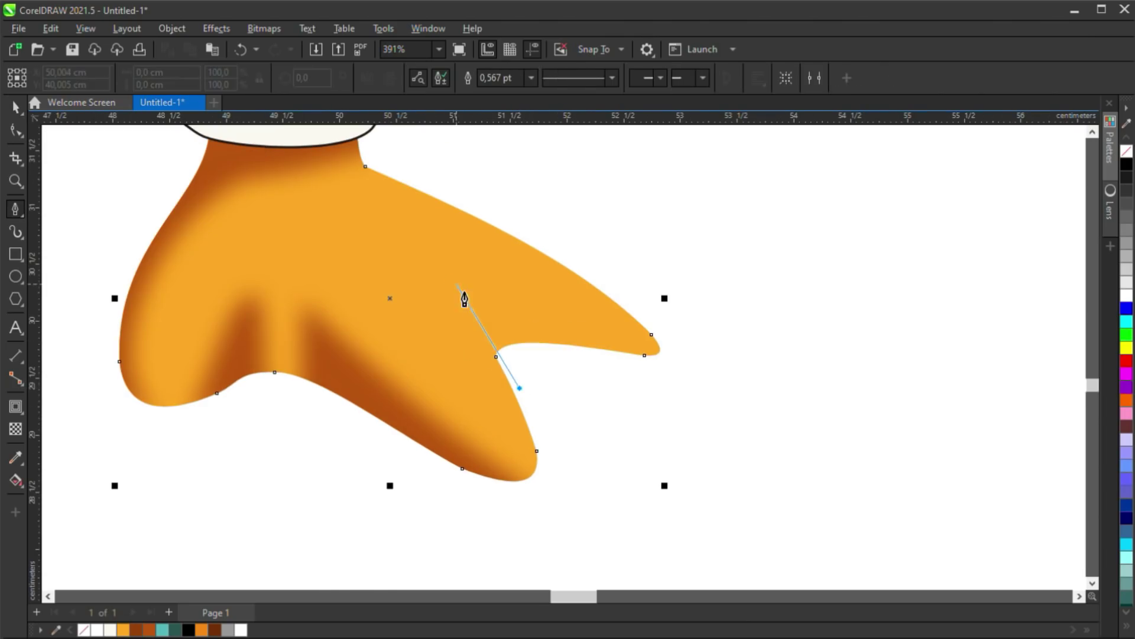
click(443, 266)
click(672, 366)
key(F10)
double_click(509, 373)
drag(520, 388, 652, 374)
key(ctrl+a)
click(238, 80)
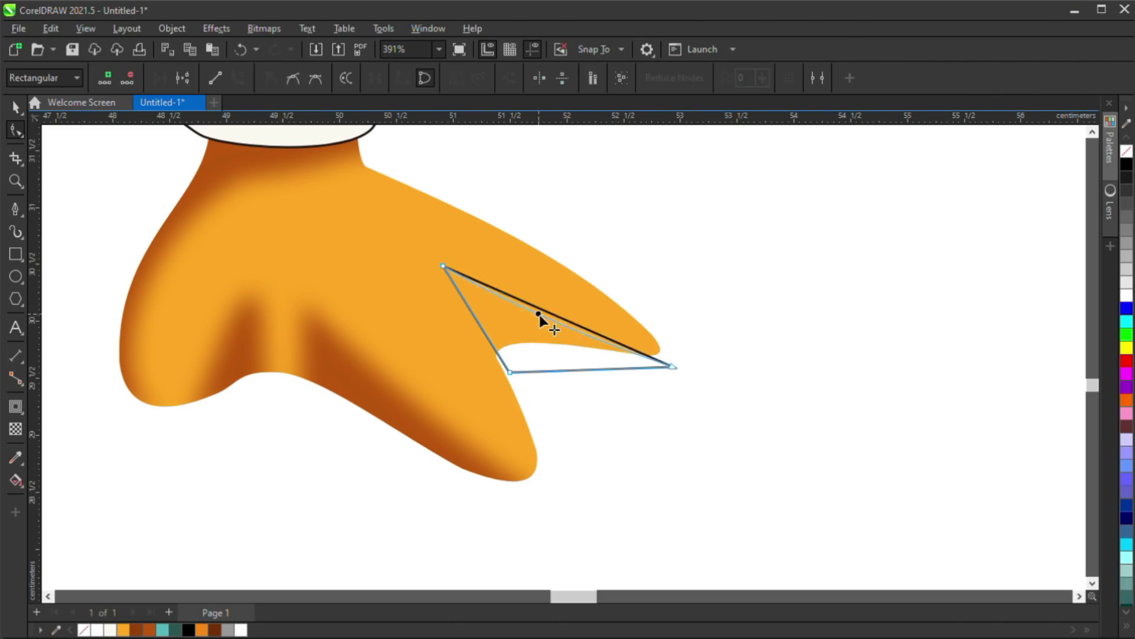
drag(539, 314, 549, 292)
Fill the notch triangle dark orange, remove its outline and soften its edges with a feather
key(space)
click(149, 630)
right_click(86, 629)
key(ctrl+b)
drag(665, 424, 649, 424)
click(851, 470)
Fade the notch triangle toward its upper side with a linear transparency, keeping it clipped inside the front foot
key(t)
drag(514, 349, 550, 292)
key(space)
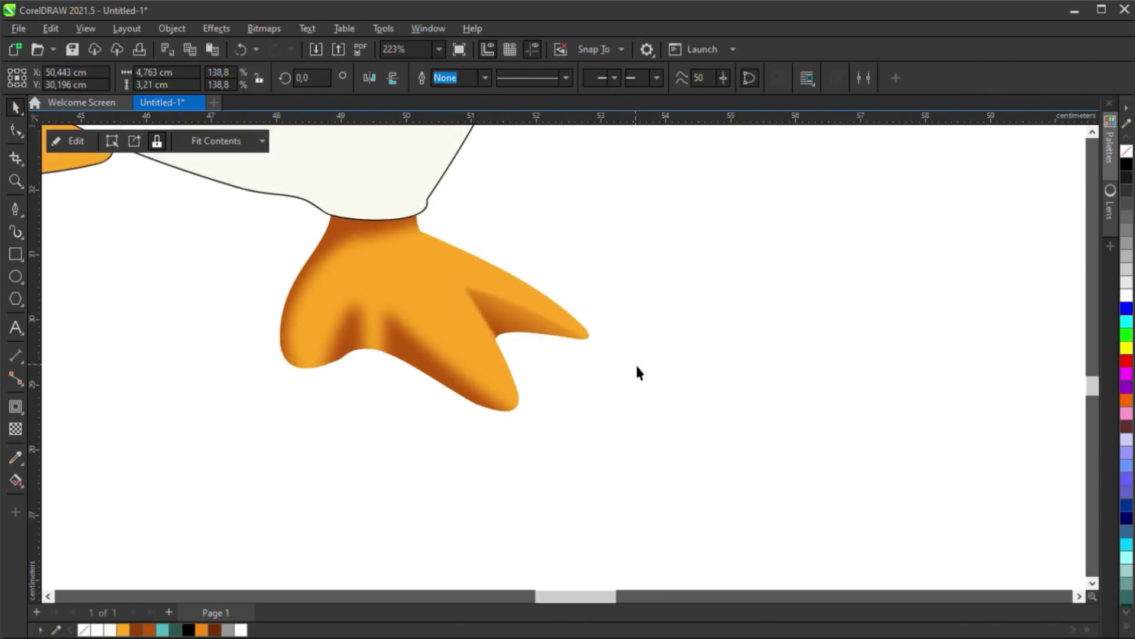
Edit the front foot's clipped contents and fade the middle toe's shadow toward its upper side with a linear transparency
scroll(421, 349, up, 1)
double_click(422, 352)
key(ctrl+b)
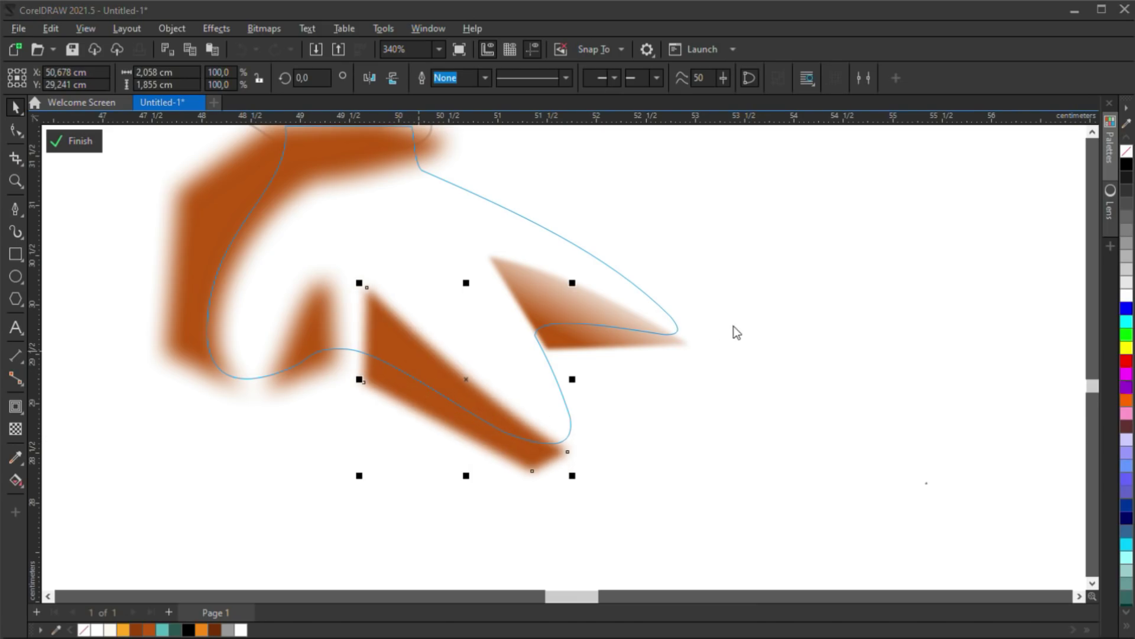
key(space)
drag(417, 389, 450, 359)
key(space)
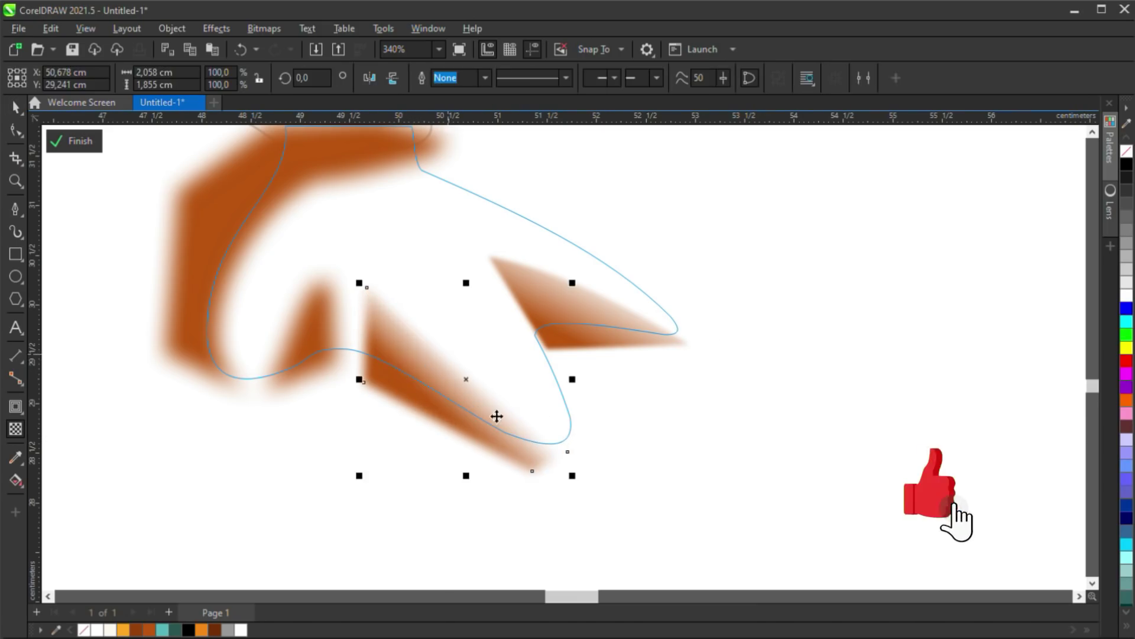
ctrl+click(454, 410)
click(454, 410)
scroll(425, 383, down, 1)
scroll(480, 389, up, 1)
scroll(445, 311, down, 1)
scroll(458, 279, up, 1)
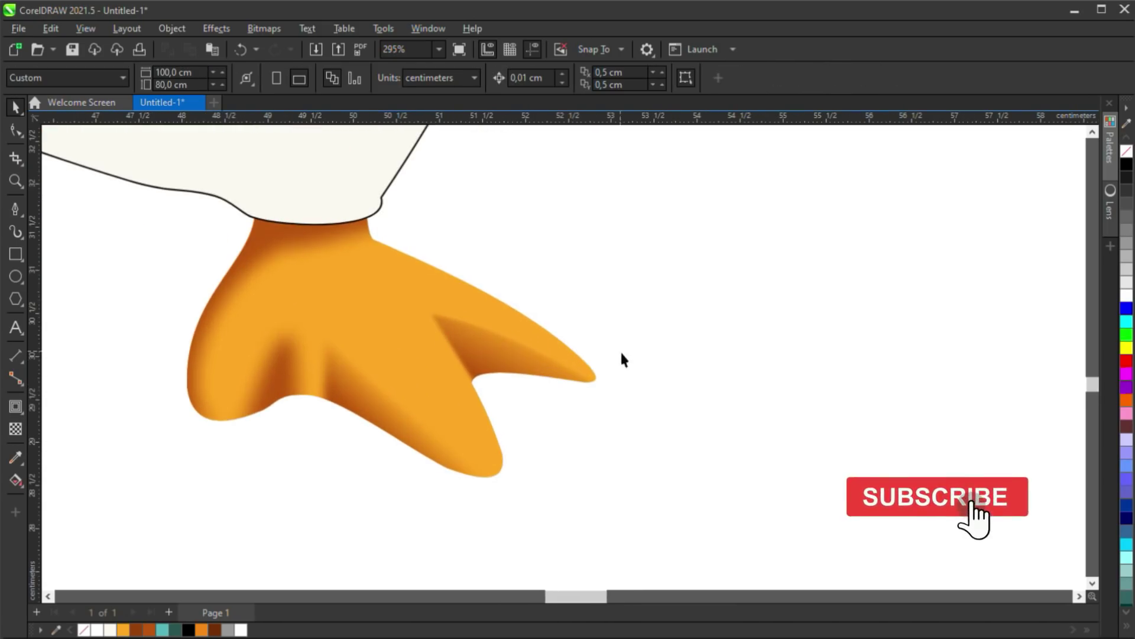
Draw a closed polygon about 3.42 by 2.2 cm along the front foot's upper right edge and curve its inner side
key(p)
click(591, 390)
click(405, 262)
click(367, 240)
click(353, 203)
click(422, 201)
click(602, 305)
click(647, 366)
click(592, 389)
key(F10)
drag(541, 356, 560, 346)
drag(367, 240, 363, 242)
Fill the upper-edge polygon dark orange without an outline, feather it and clip it inside the front foot
key(space)
click(149, 630)
right_click(84, 630)
key(ctrl+r)
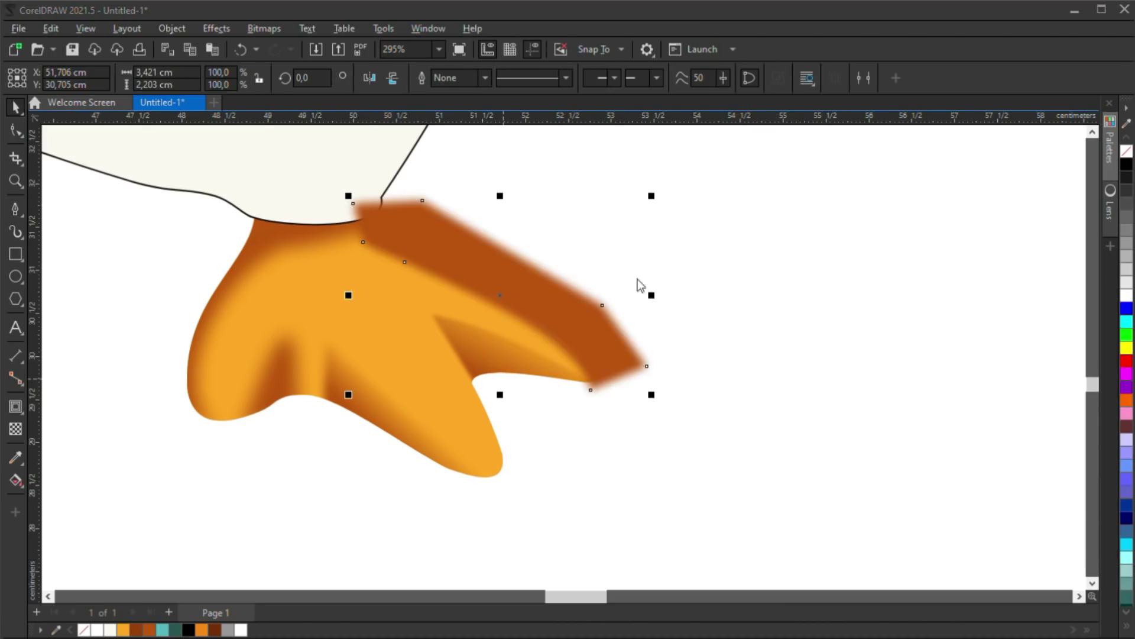
click(753, 302)
click(362, 347)
click(526, 289)
scroll(525, 289, down, 5)
scroll(497, 317, up, 6)
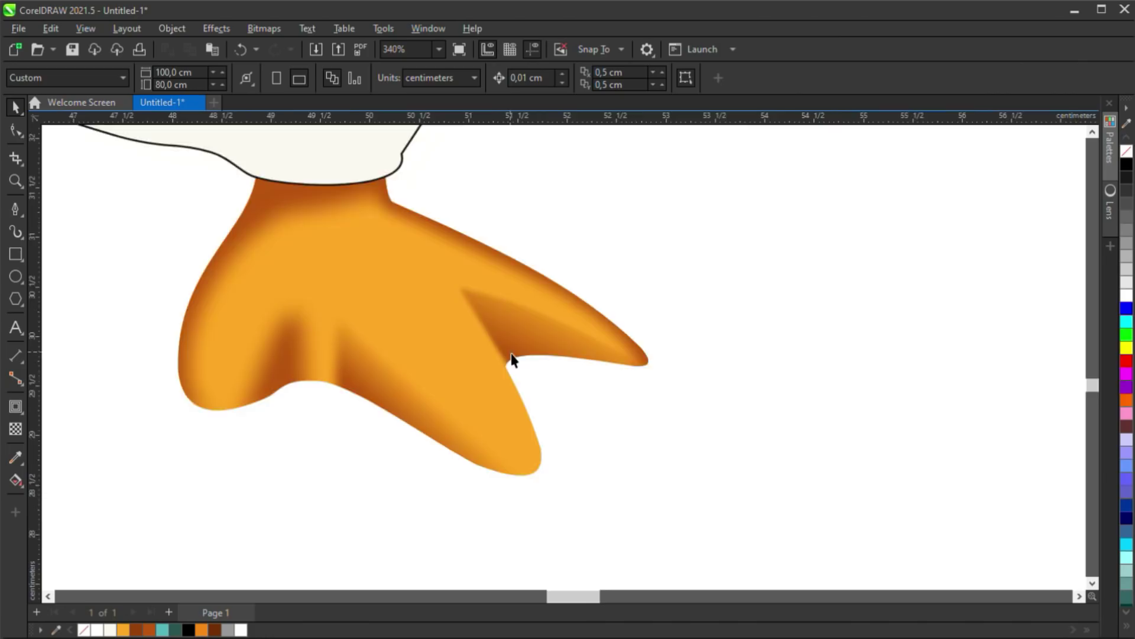
Apply a linear gradient to the front foot, running from orange near the ankle to dark orange at the toes
scroll(521, 353, down, 4)
scroll(496, 362, up, 3)
click(427, 331)
key(g)
mouse_move(408, 237)
mouse_down()
mouse_move(433, 464)
mouse_move(509, 514)
mouse_up()
click(149, 629)
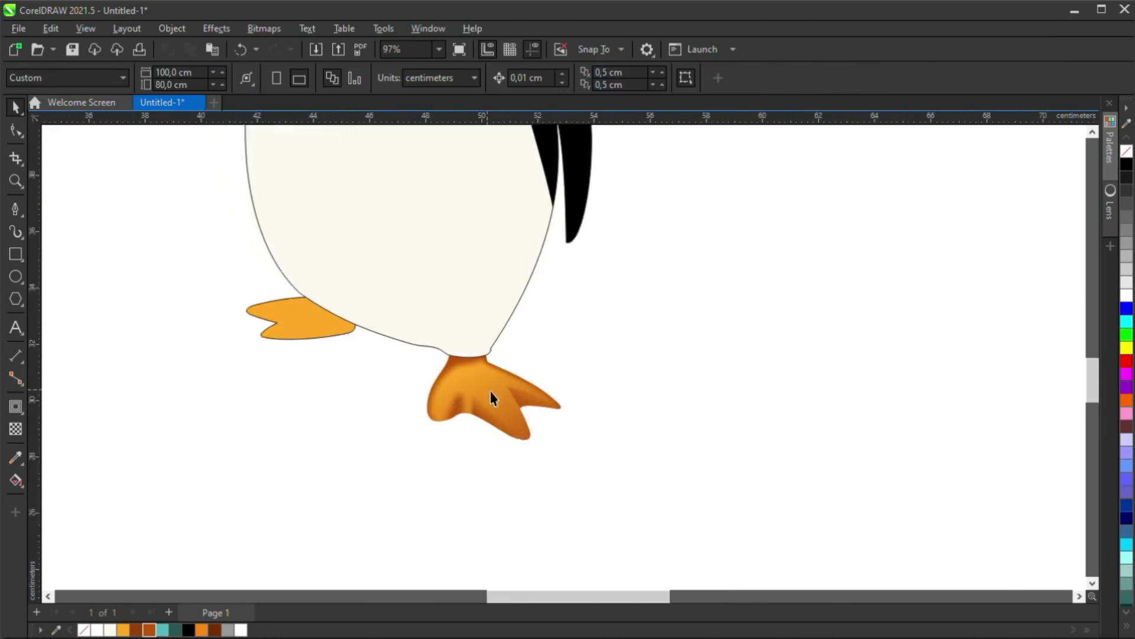
Stretch the front foot's gradient from the ankle to below the toes and adjust its starting point
drag(463, 363, 480, 477)
scroll(480, 419, up, 2)
drag(461, 276, 460, 261)
key(space)
click(464, 514)
scroll(464, 515, down, 6)
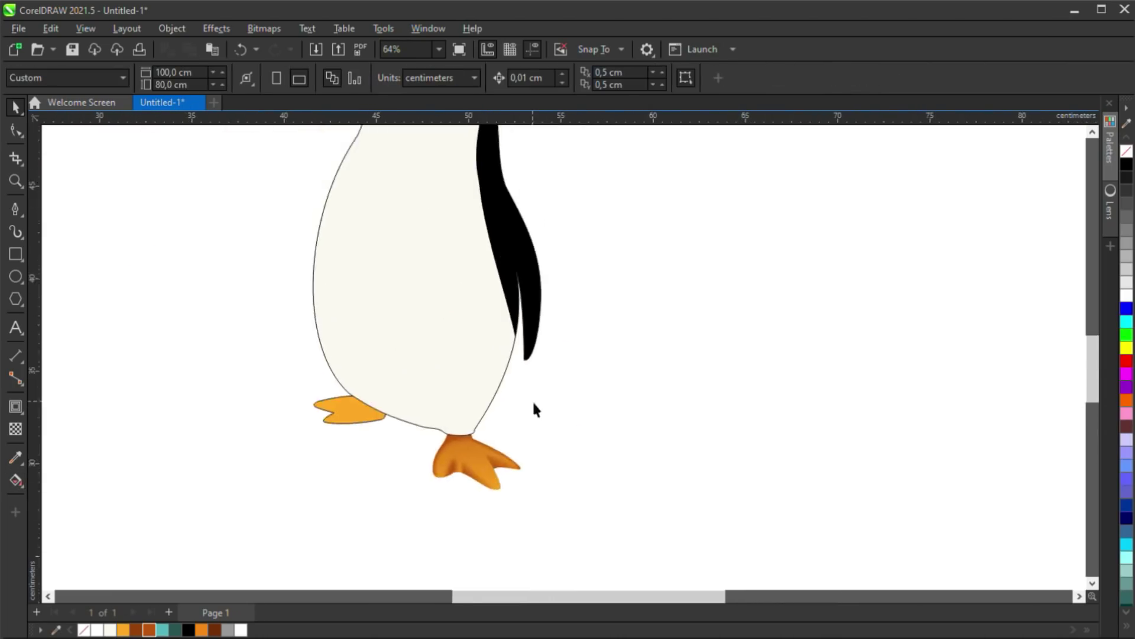
Draw a closed polygon about 4.95 by 1.7 cm over the lower toe and inner part of the back foot
scroll(291, 466, up, 3)
click(361, 393)
scroll(414, 384, up, 2)
scroll(367, 372, up, 1)
click(473, 484)
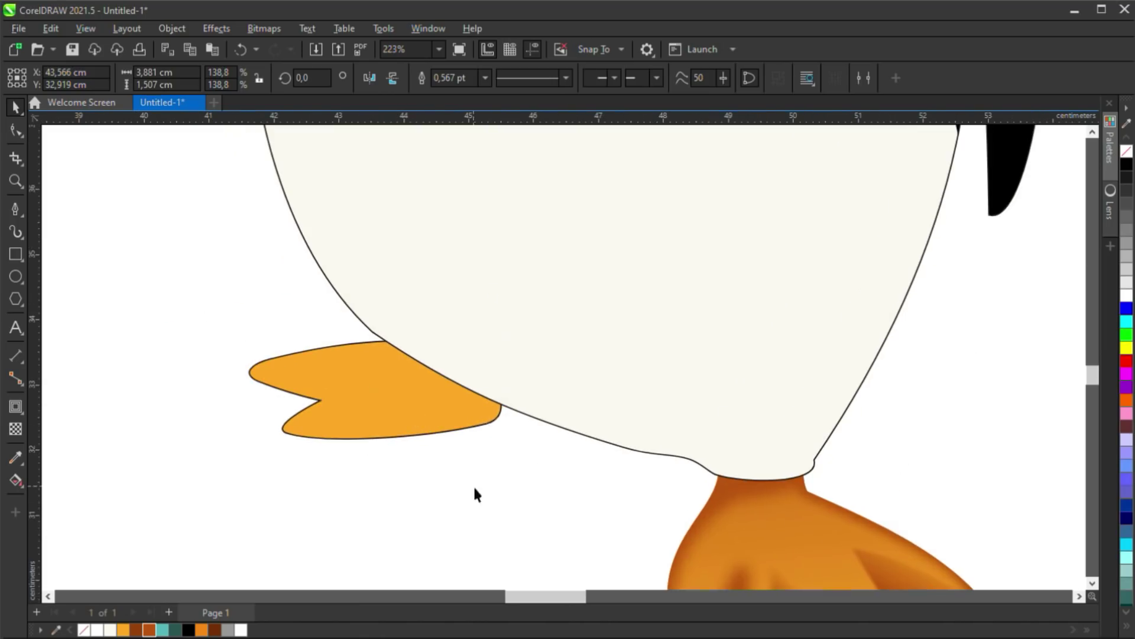
key(p)
drag(279, 437, 271, 454)
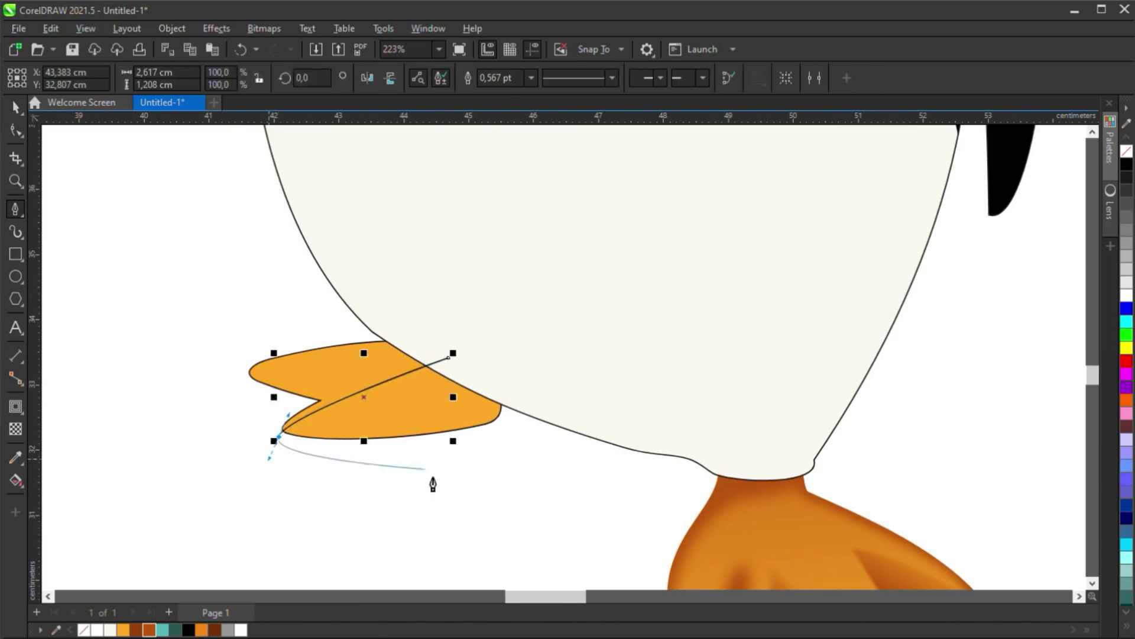
click(425, 469)
click(599, 446)
click(543, 371)
click(449, 358)
Fill the lower-toe polygon dark orange without an outline, feather it, clip it inside the back foot and remove the foot's outline
key(space)
click(149, 629)
right_click(84, 630)
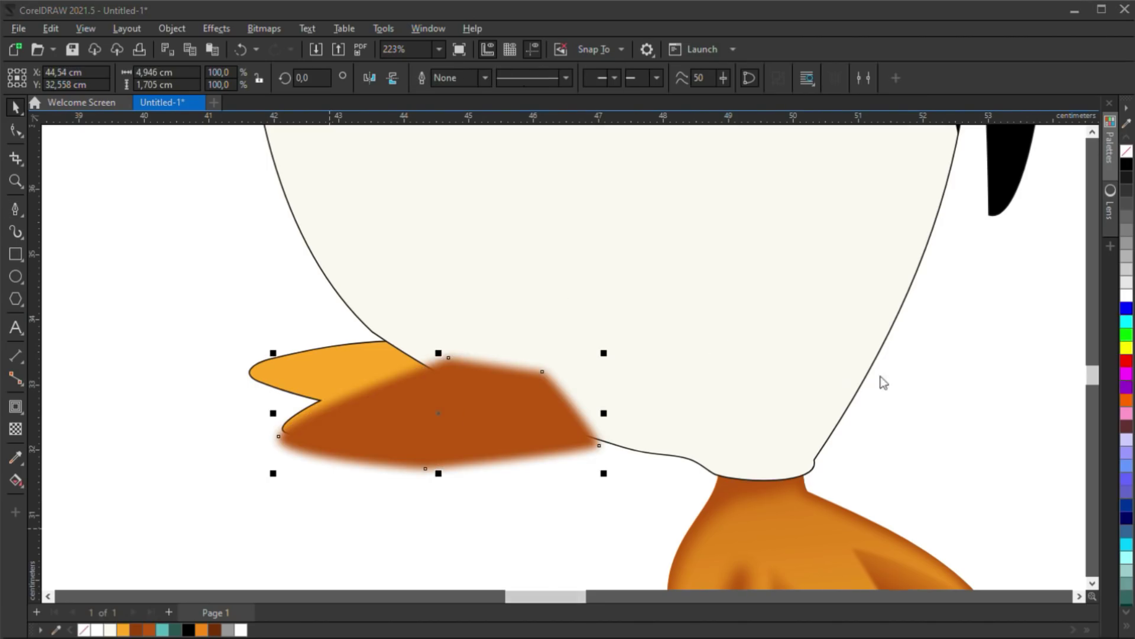
key(t)
drag(433, 415, 395, 335)
key(space)
click(361, 365)
right_click(1126, 151)
scroll(293, 395, up, 1)
click(435, 486)
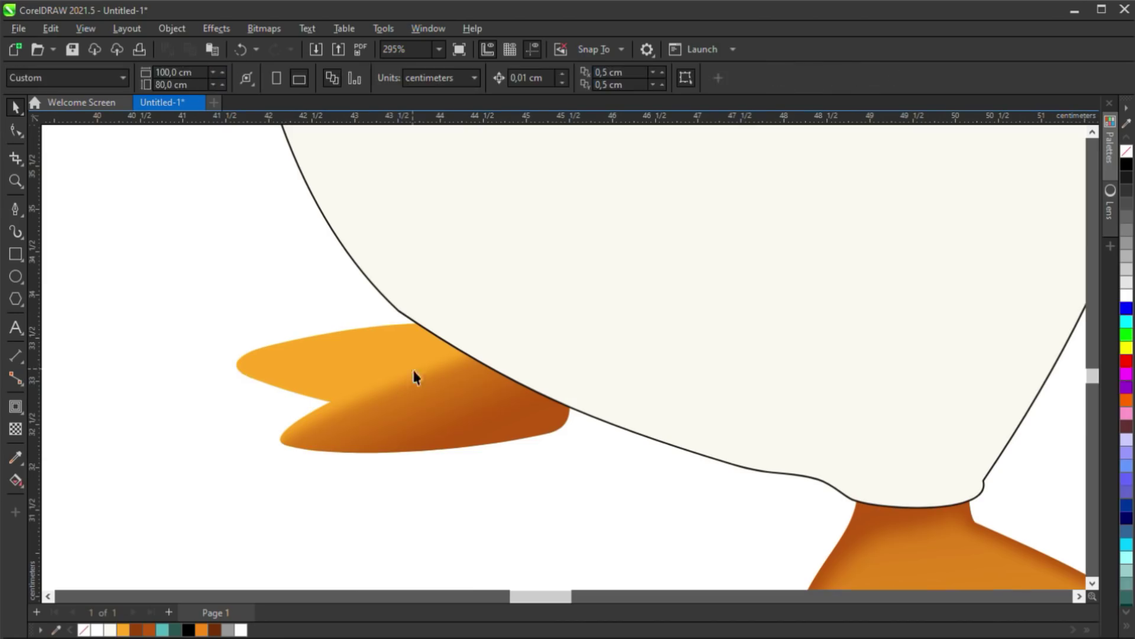
Draw a closed triangle over the underside of the back foot's upper toe and curve its edges around the toe gap
key(p)
double_click(375, 370)
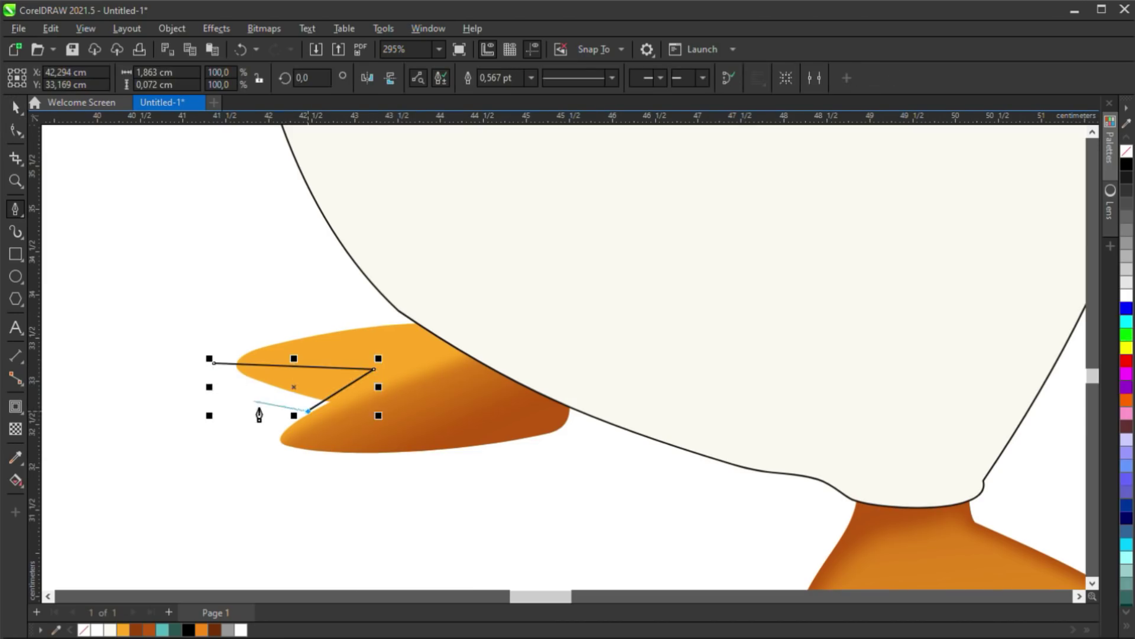
click(214, 362)
key(F10)
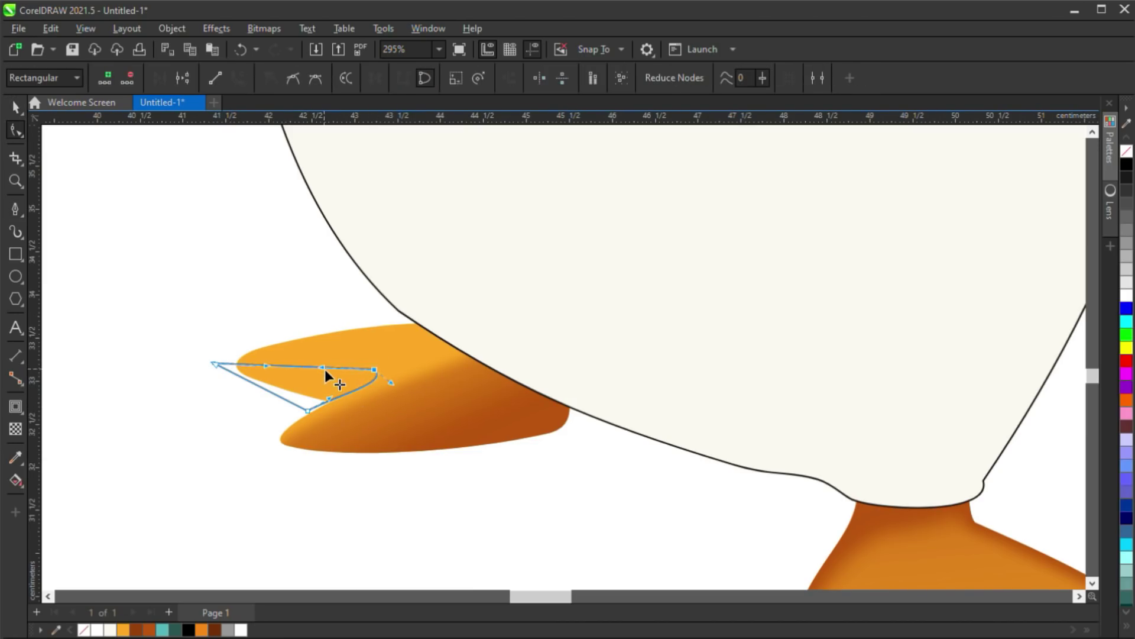
drag(262, 379, 262, 353)
Fill the toe-gap shape dark orange without an outline, make it partly transparent with soft edges and clip it inside the back foot
key(space)
click(149, 630)
right_click(83, 630)
click(15, 429)
drag(311, 392, 311, 421)
key(space)
click(410, 360)
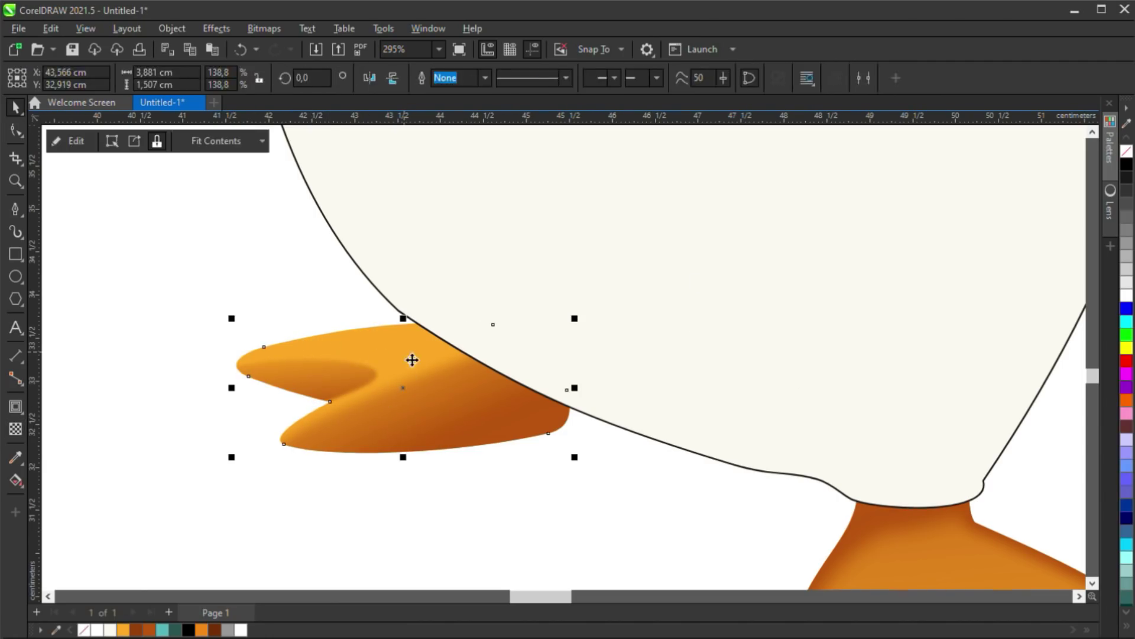
Draw a closed polygon along the back foot's upper edge and curve its lower side to follow the foot
key(F5)
click(469, 335)
click(229, 354)
click(427, 286)
click(473, 292)
click(469, 336)
key(F10)
drag(402, 340, 402, 329)
Fill the back foot's upper-edge shape dark orange without an outline, feather it and clip it inside the foot
click(149, 630)
right_click(84, 630)
key(Return)
click(423, 359)
key(Escape)
scroll(345, 341, down, 7)
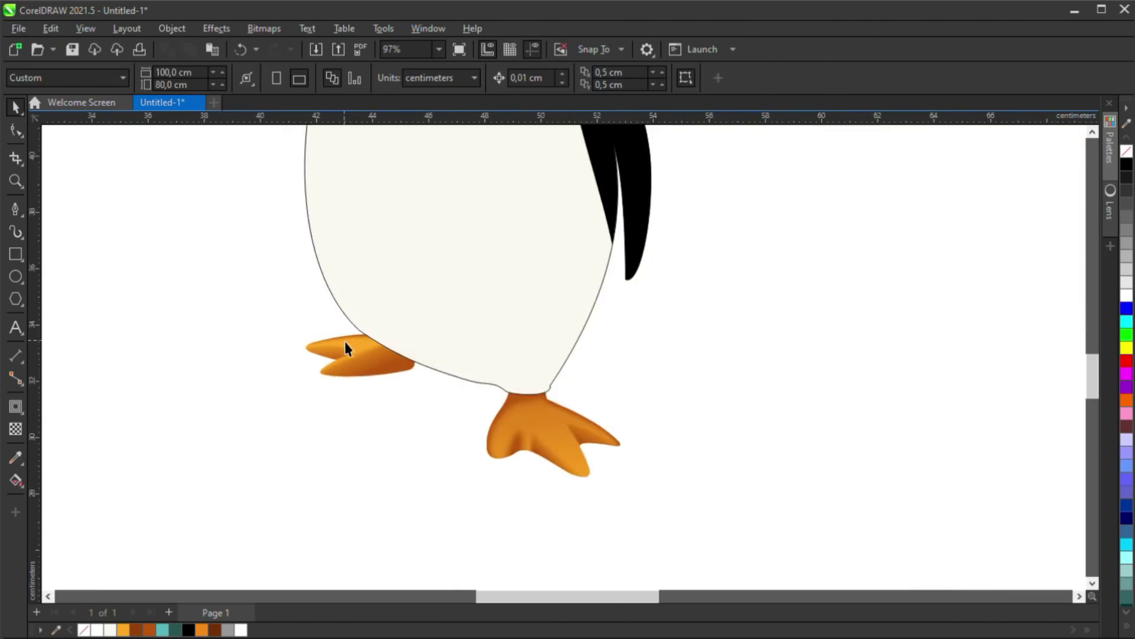
Apply a linear gradient to the back foot, running from orange at the toe gap to dark orange near the belly
scroll(374, 367, up, 5)
click(381, 365)
scroll(368, 348, up, 1)
key(g)
drag(313, 354, 419, 288)
click(149, 630)
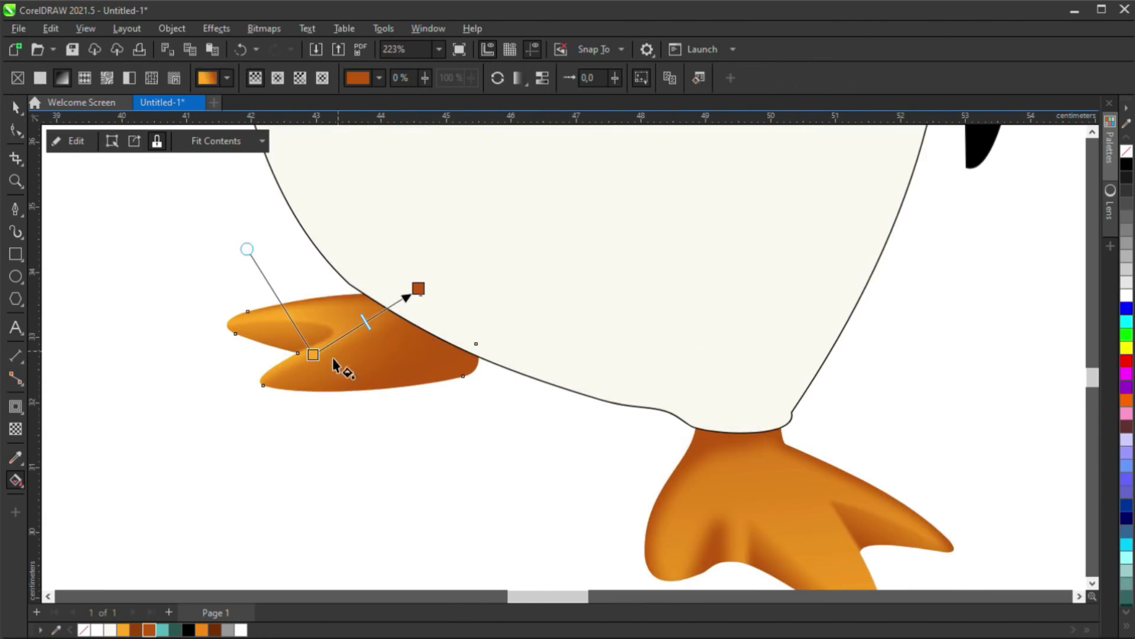
key(space)
click(266, 400)
Place a duplicate of the penguin's body on the empty area beside the drawing
scroll(349, 420, down, 5)
drag(375, 421, 369, 475)
click(446, 337)
scroll(447, 337, up, 1)
scroll(568, 331, down, 3)
click(507, 413)
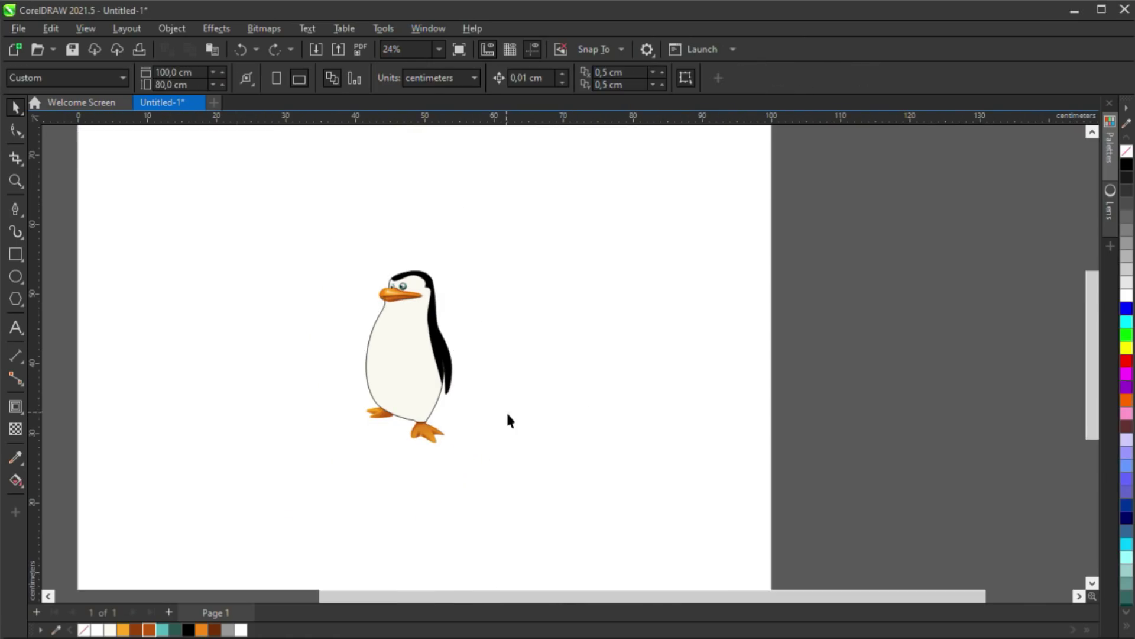
click(563, 355)
scroll(606, 380, up, 1)
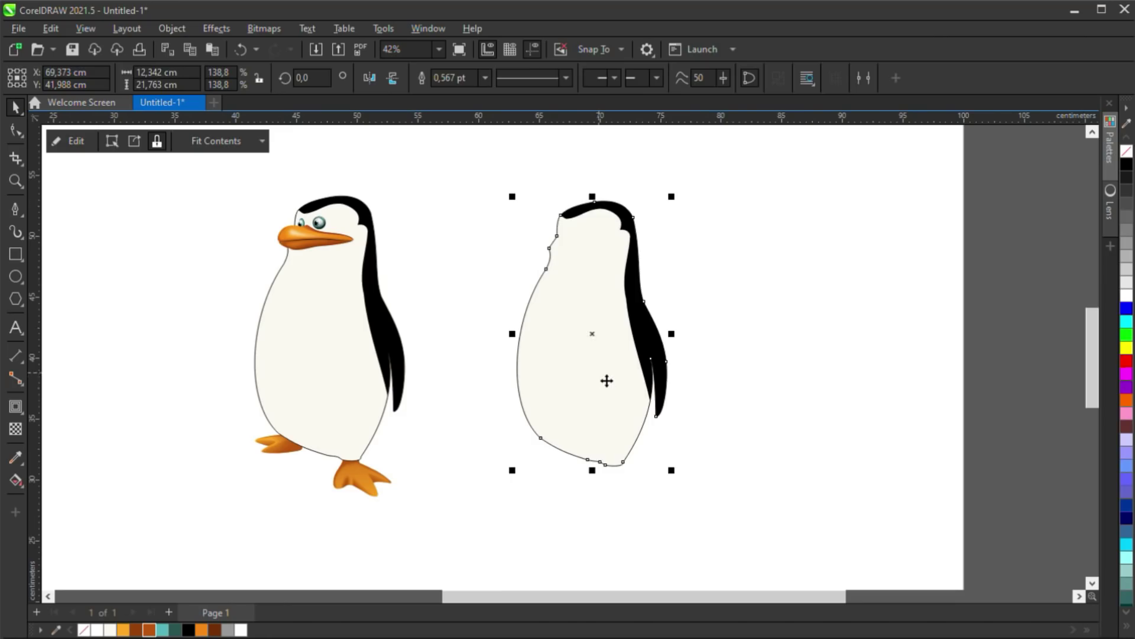
Copy the duplicated body slightly upward, trim the lower copy with it and delete the upper copy
drag(576, 393, 579, 378)
right_click(579, 379)
shift+click(598, 459)
click(467, 77)
click(629, 378)
key(Delete)
Break the trimmed body apart, move the belly crescent clear and delete the leftover slivers
double_click(659, 397)
key(ctrl+k)
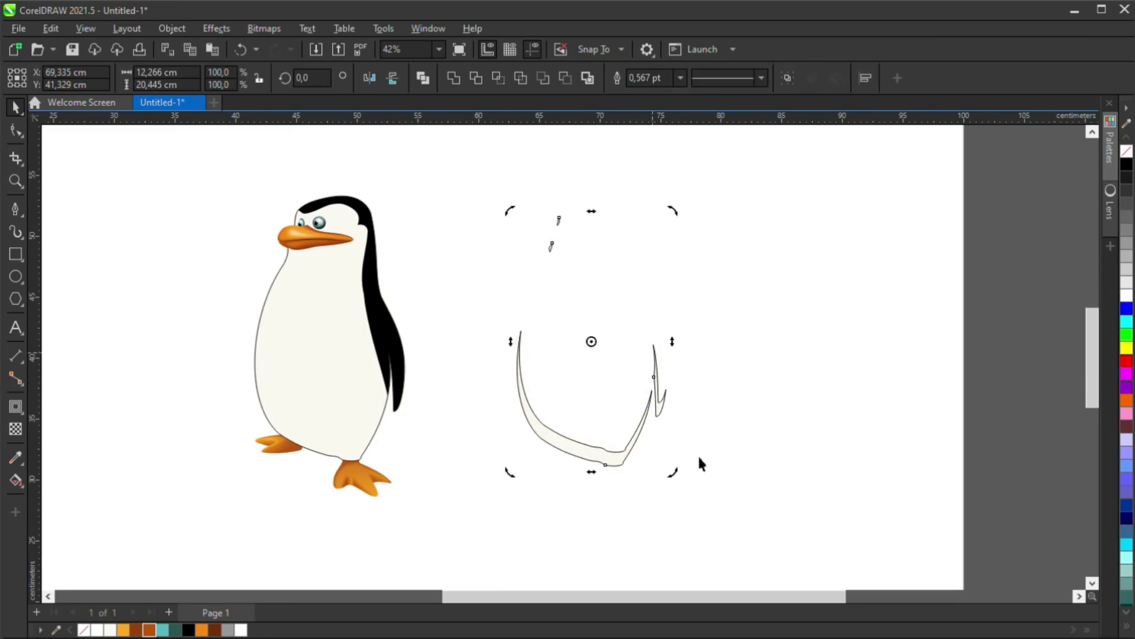
drag(605, 457, 470, 486)
drag(698, 450, 524, 203)
key(Delete)
Place the crescent along the penguin's lower belly, fill it grey without an outline and feather it
drag(466, 482, 338, 459)
click(1127, 216)
drag(545, 326, 601, 323)
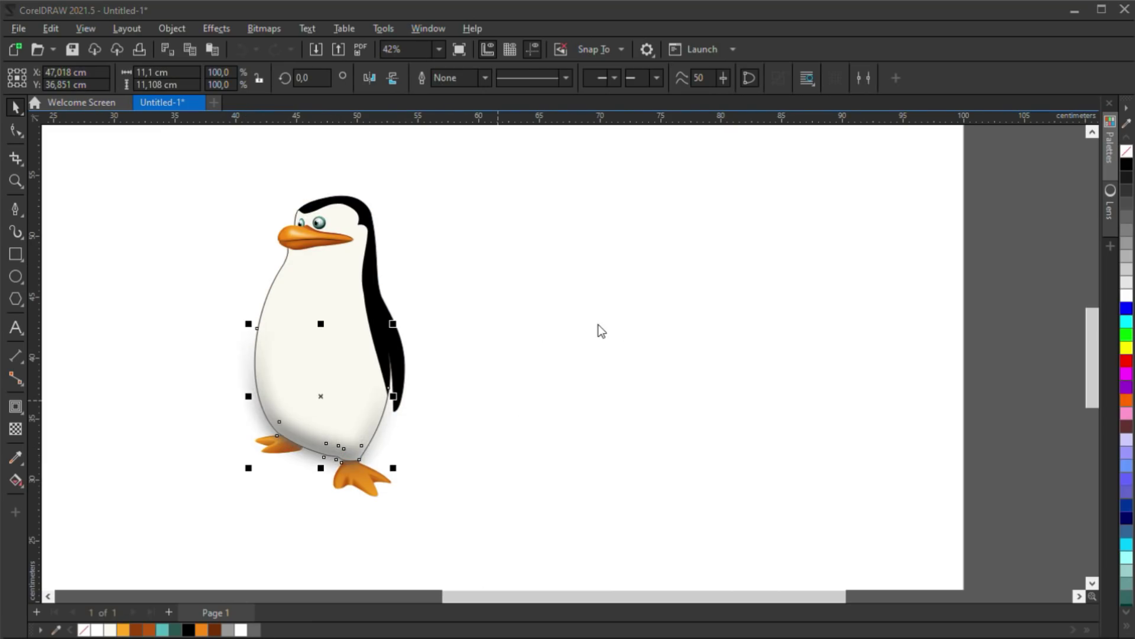
Reshape the grey crescent by moving its outer lower nodes beyond the belly's edge
scroll(320, 468, up, 1)
key(F10)
drag(328, 446, 319, 471)
drag(233, 403, 206, 432)
drag(353, 451, 350, 477)
drag(399, 452, 365, 476)
drag(406, 464, 411, 466)
key(space)
Clip the grey crescent inside the penguin's body and remove the body's outline
click(425, 327)
scroll(424, 328, down, 3)
drag(527, 270, 524, 335)
right_click(1126, 151)
key(Escape)
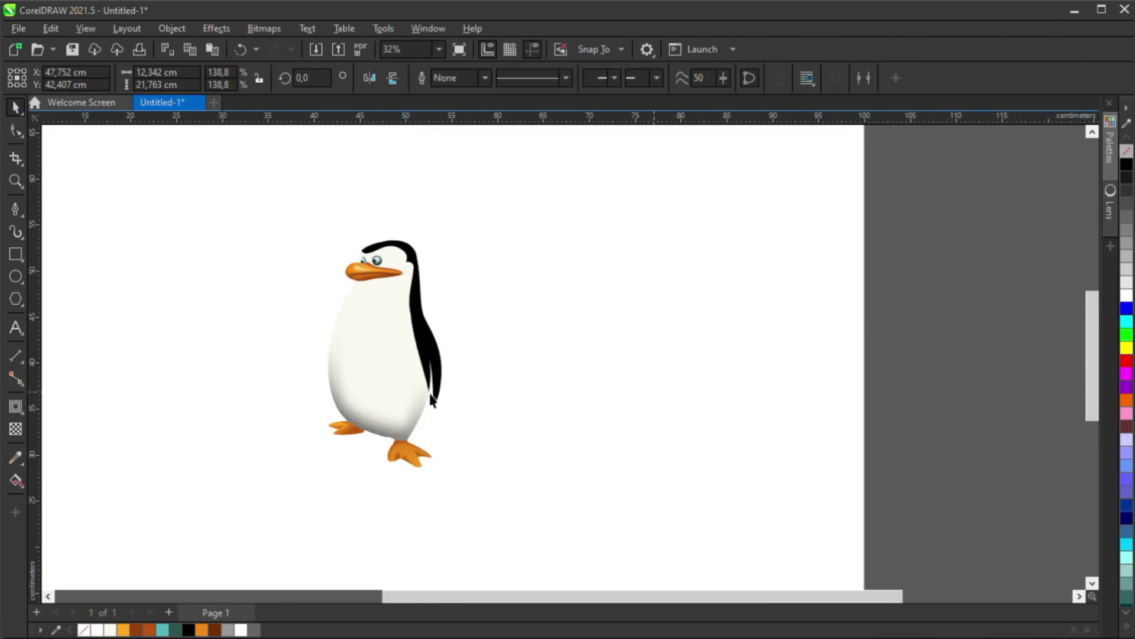
Draw a closed polygon around the face and beak down to the upper chest and curve its inner side
scroll(420, 351, up, 1)
scroll(381, 237, up, 3)
click(16, 209)
click(270, 171)
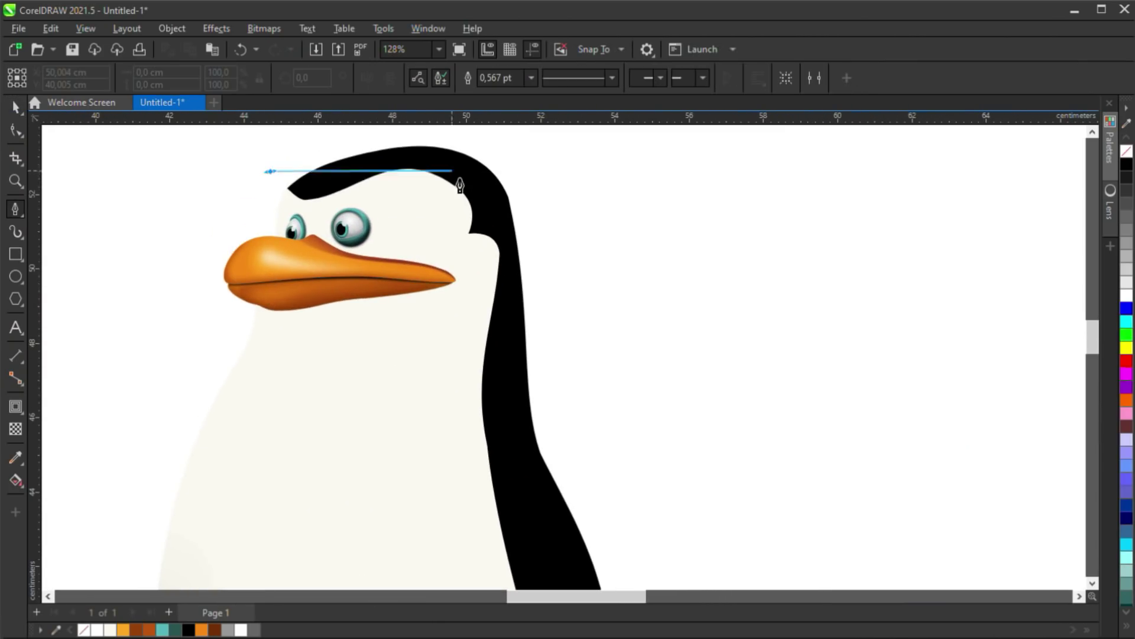
click(448, 278)
click(282, 350)
click(176, 453)
click(196, 206)
click(270, 171)
key(F10)
drag(386, 242, 402, 222)
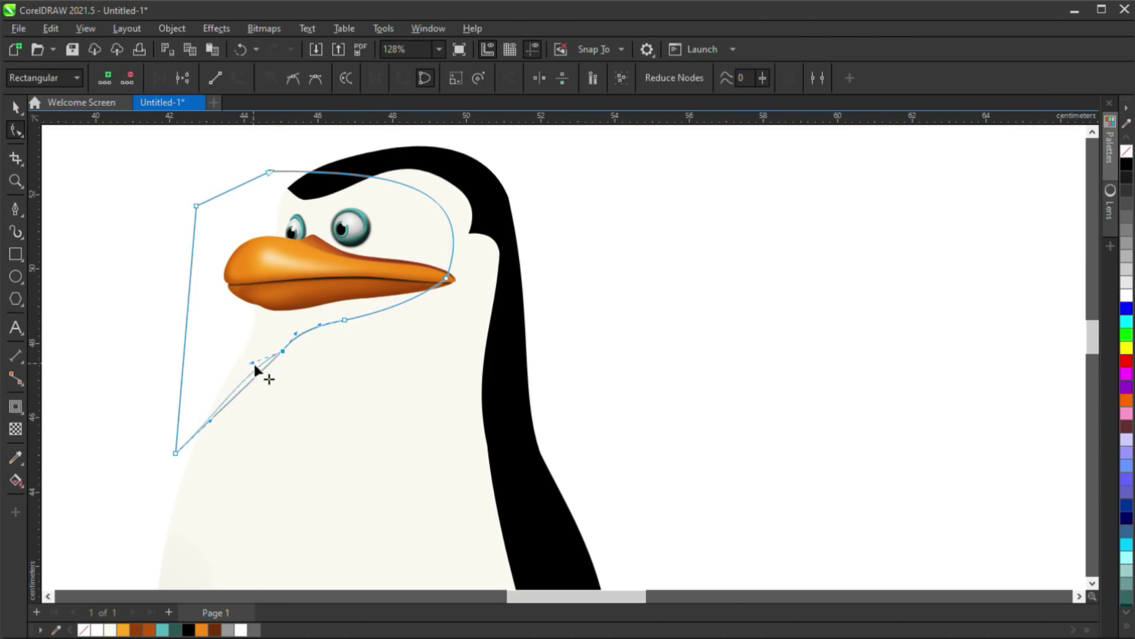
Give the feathered face shadow inside the body a linear transparency fading toward the crown and adjust its nodes under the beak
key(space)
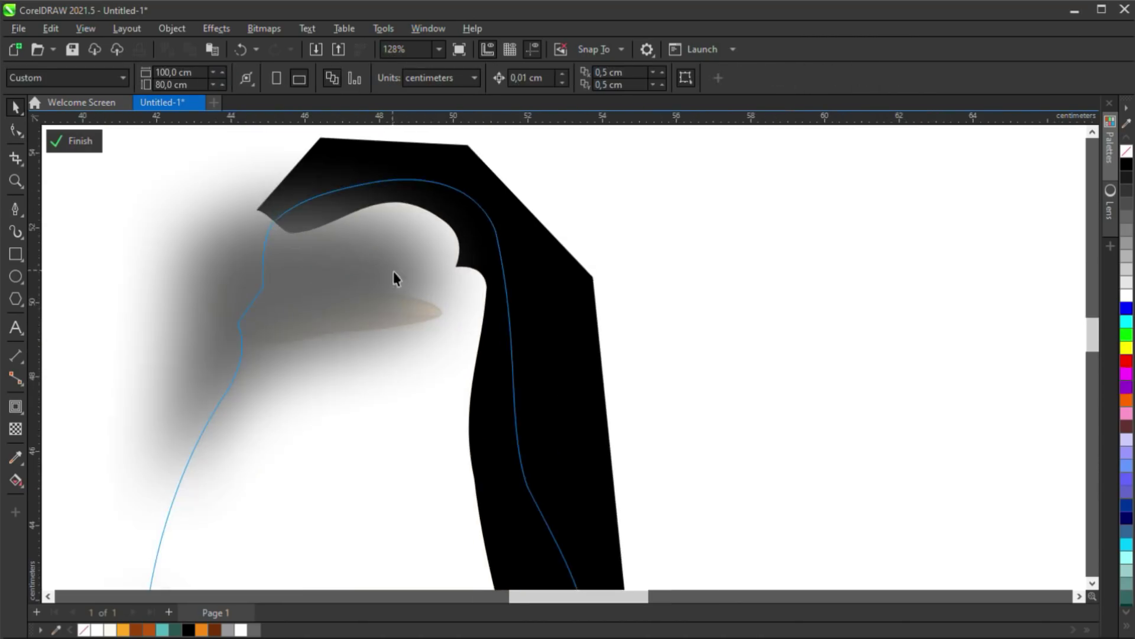
drag(302, 322, 334, 221)
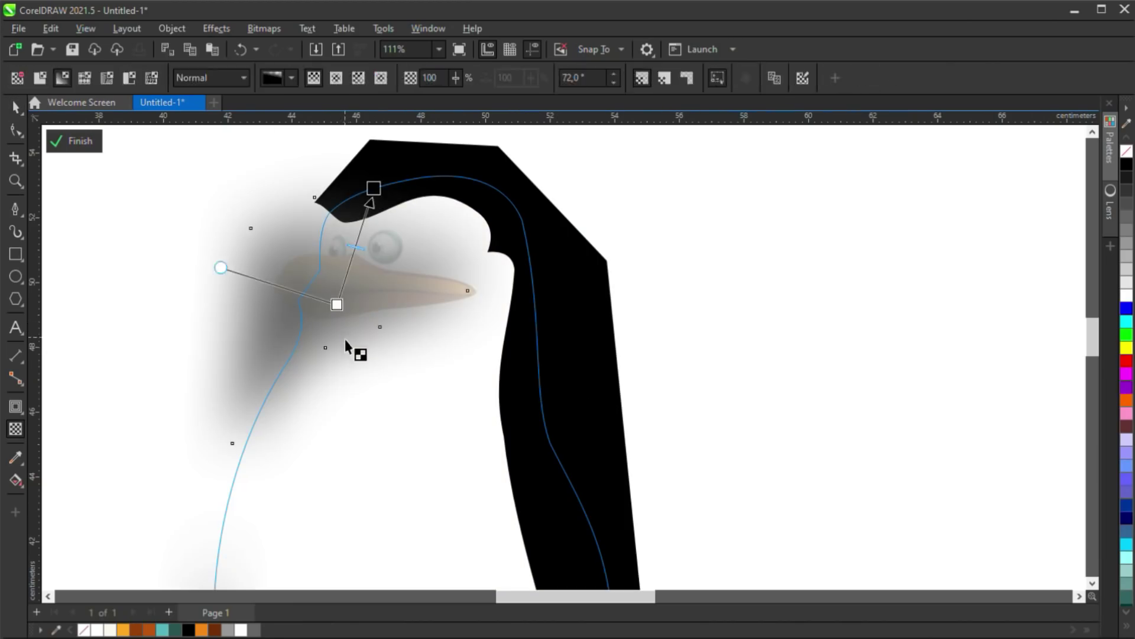
key(F10)
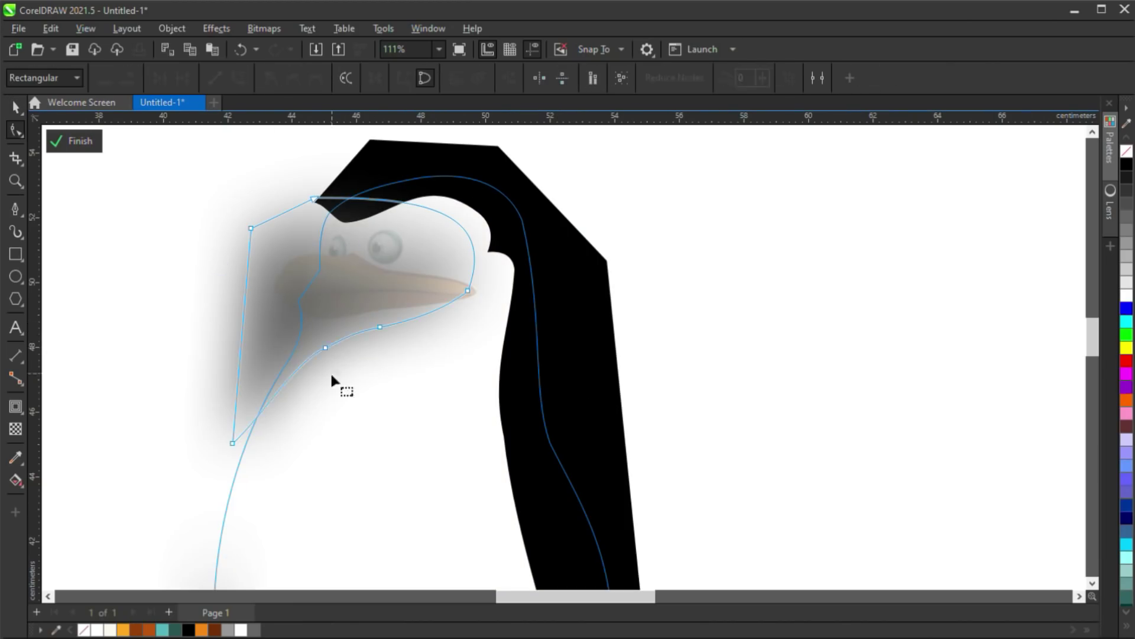
drag(325, 348, 323, 328)
click(381, 327)
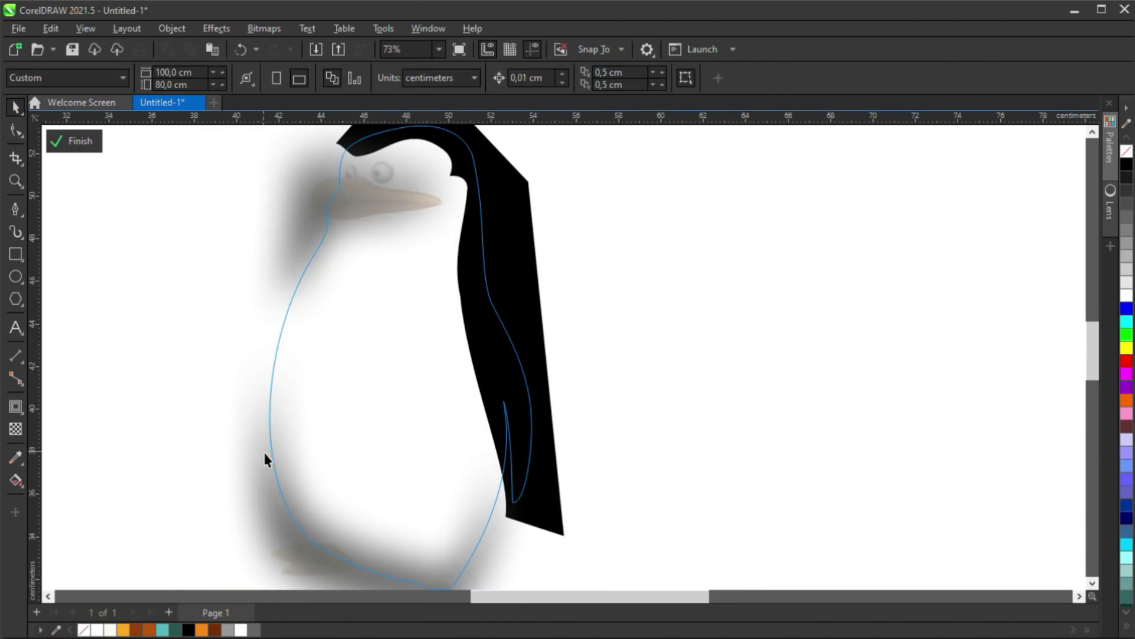
Extend the belly shadow's upper tip toward the neck and curve its outer side within the body's clipped contents
double_click(263, 454)
click(284, 281)
drag(271, 349, 221, 370)
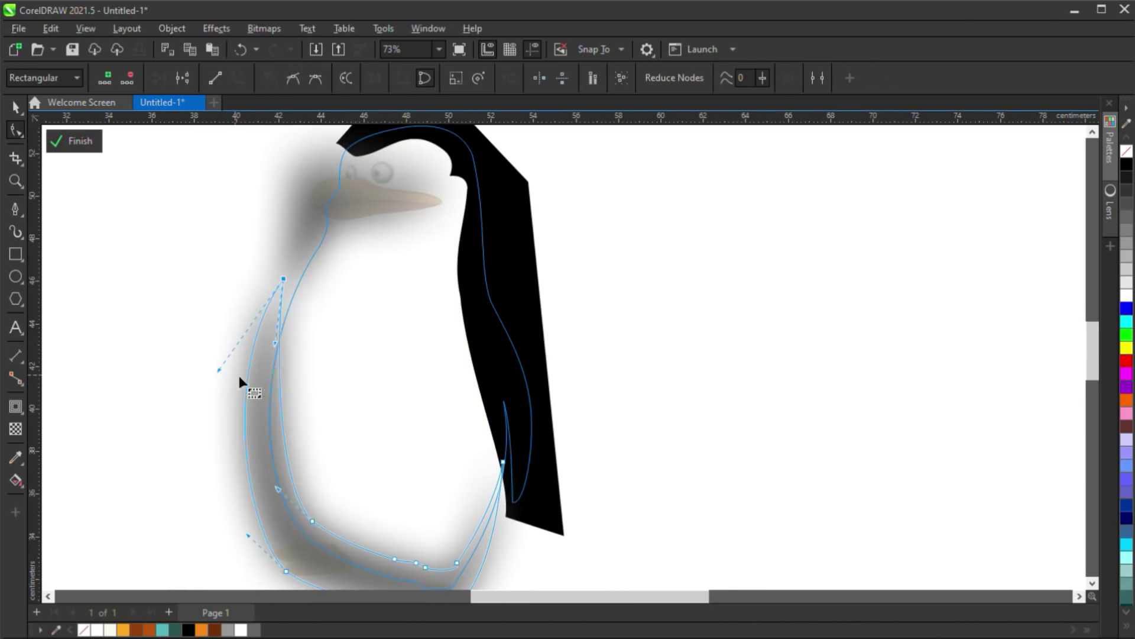
drag(284, 281, 293, 274)
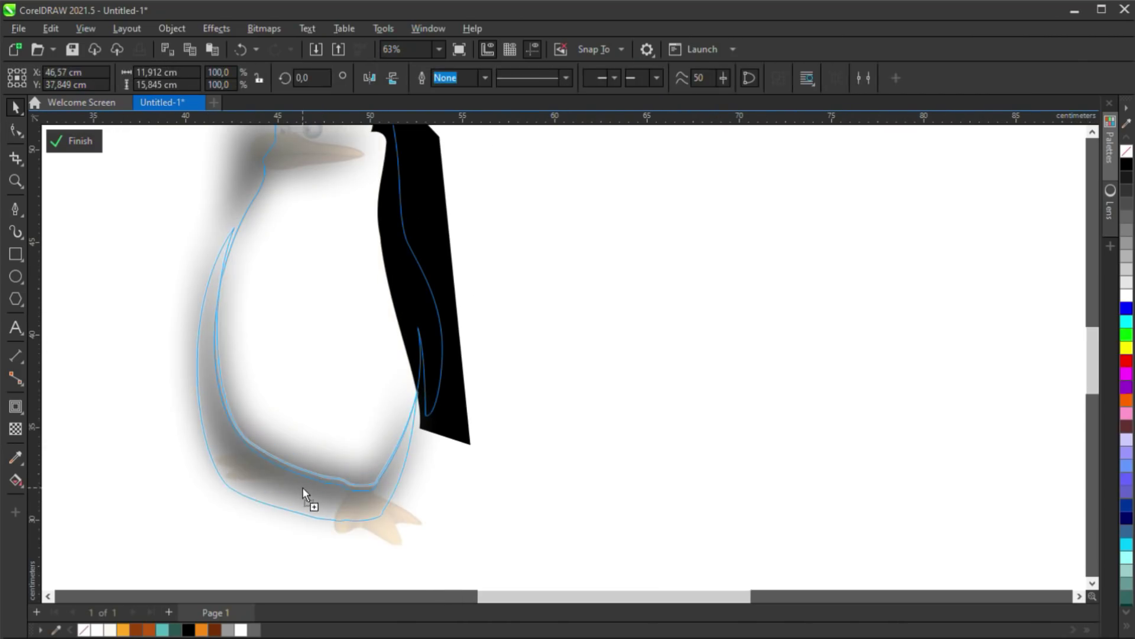
click(303, 487)
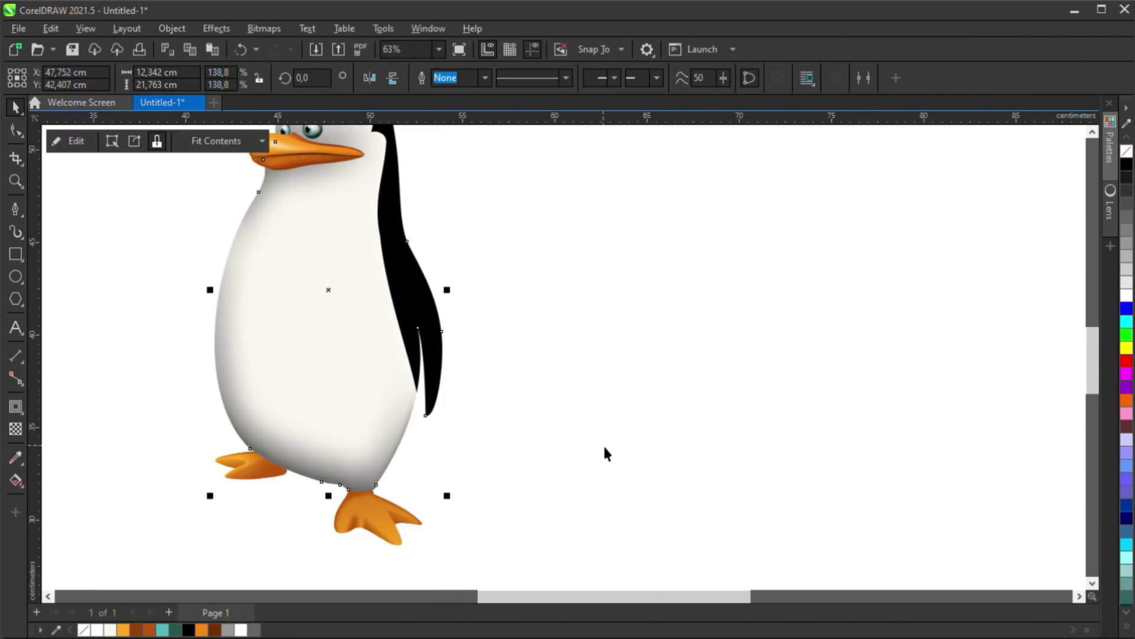
Draw a closed polygon about 2.9 by 3.32 cm around the front foot's ankle and outer heel edge and curve its sides
click(488, 441)
scroll(399, 478, up, 2)
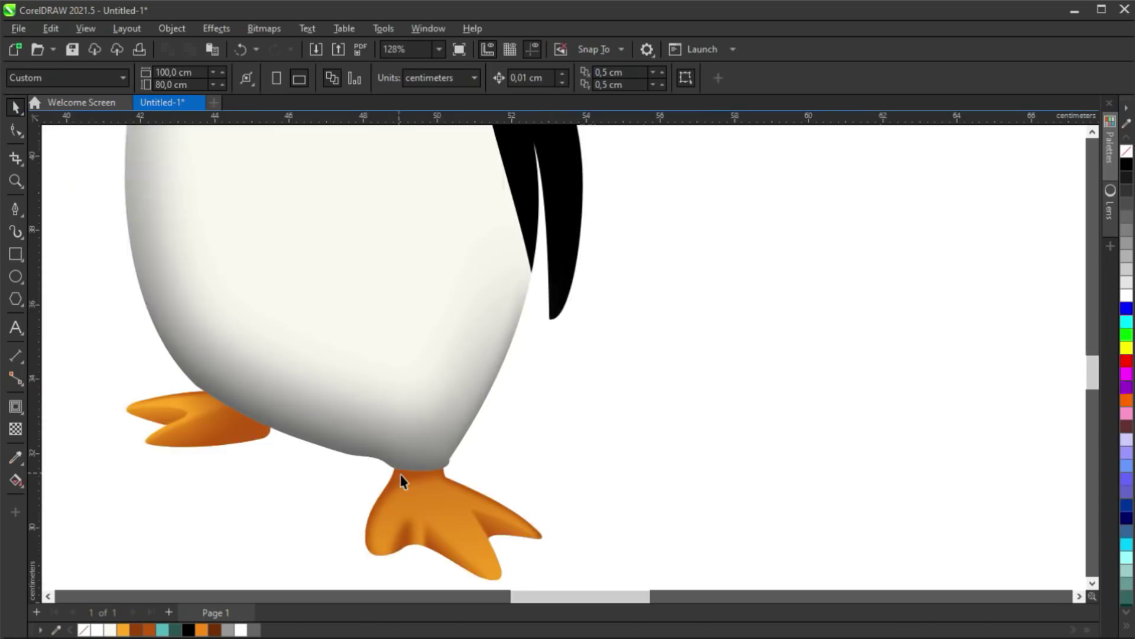
key(space)
drag(447, 480, 467, 349)
click(518, 345)
click(408, 354)
click(345, 531)
click(302, 361)
click(348, 284)
click(497, 304)
click(518, 345)
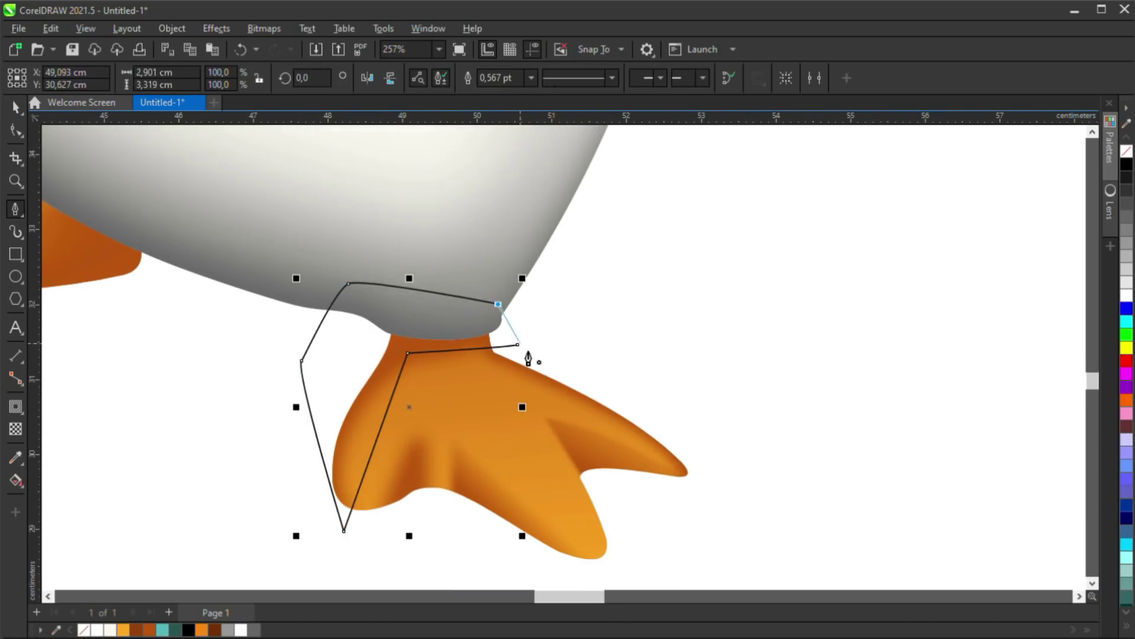
key(F10)
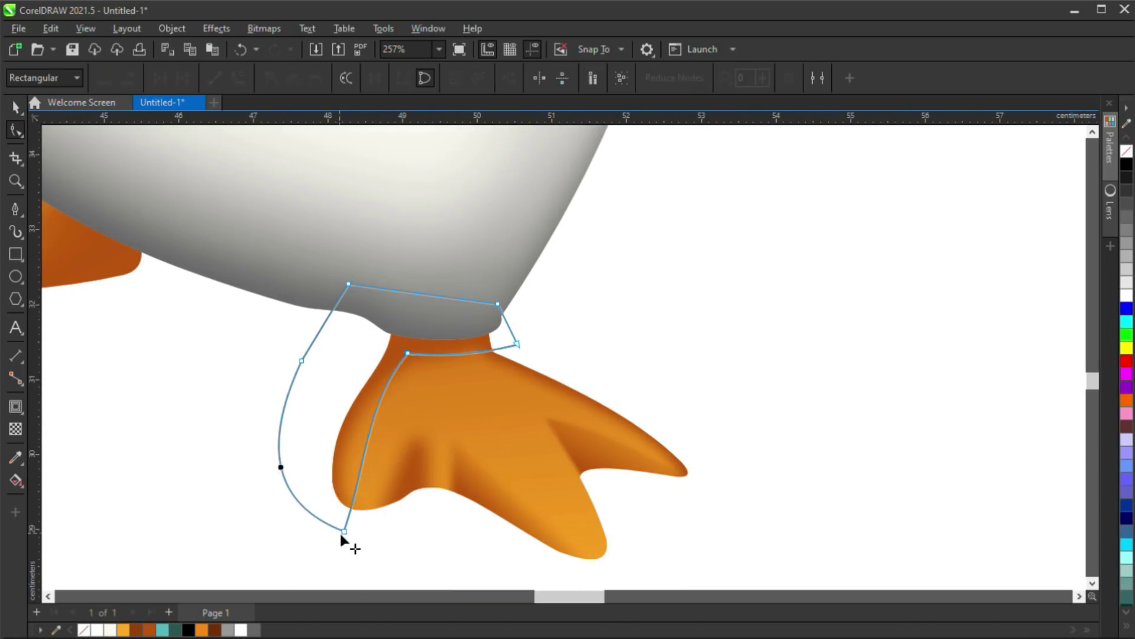
drag(360, 473, 340, 476)
Fill the ankle shape black without an outline, soften it and clip it inside the front foot
key(space)
click(188, 630)
right_click(84, 629)
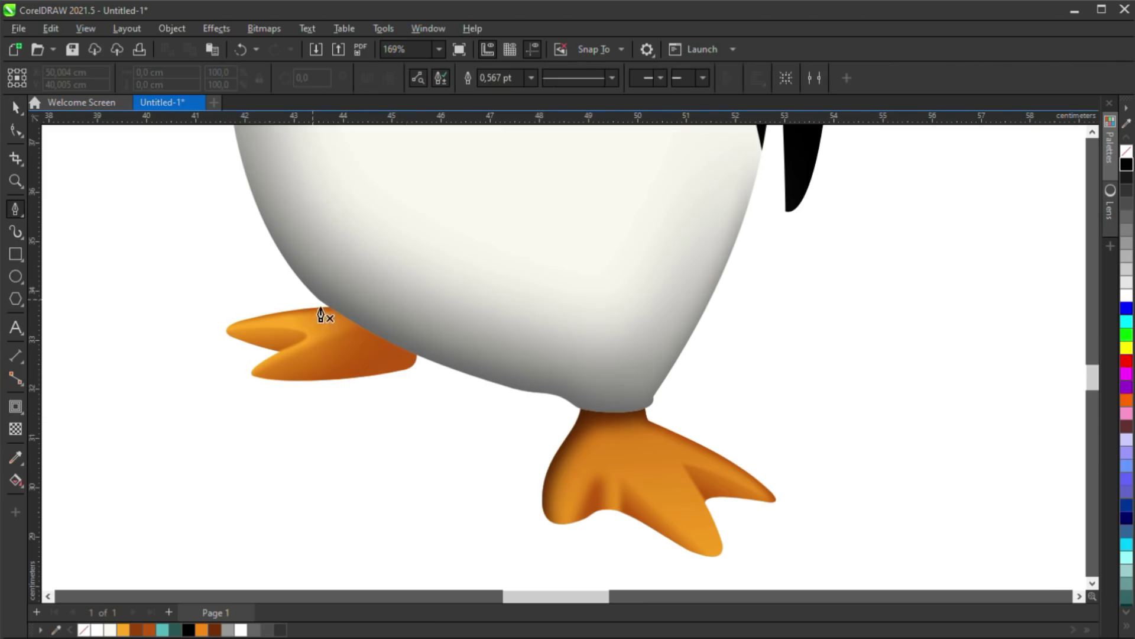
Draw a closed polygon over the back foot's inner part beneath the belly and curve its edge along the lower toe
click(308, 295)
click(344, 334)
click(235, 388)
click(430, 415)
click(485, 363)
click(441, 302)
click(313, 299)
key(F10)
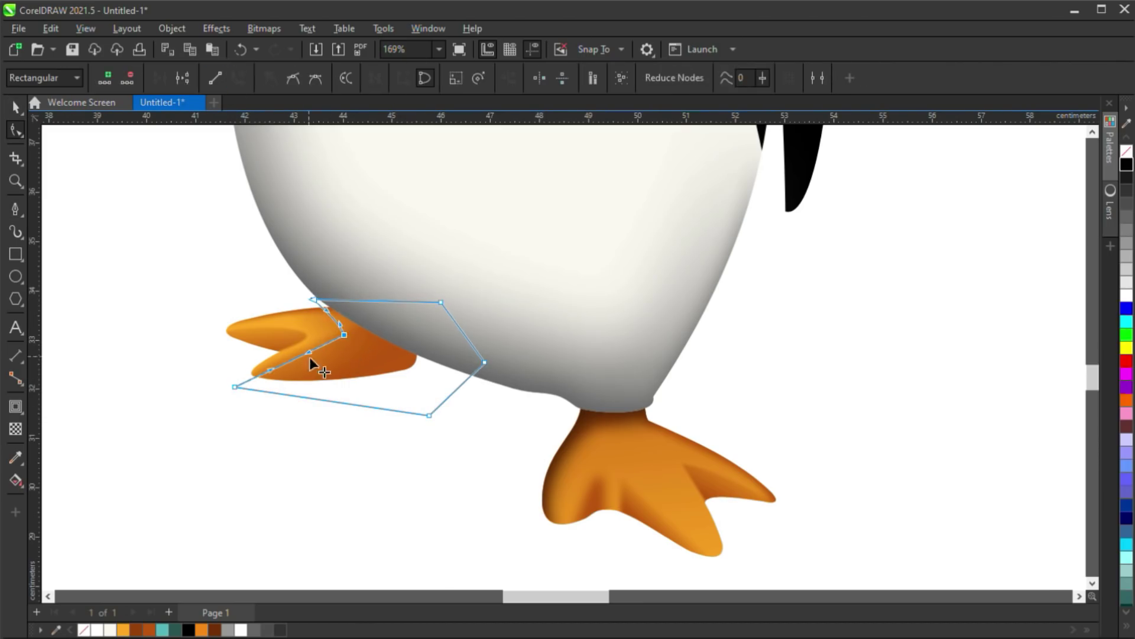
drag(310, 356, 316, 362)
Fill the back foot's shadow shape black without an outline, feather it, set its transparency to 38 and clip it inside the foot
key(space)
click(188, 629)
right_click(84, 630)
click(613, 378)
click(16, 429)
drag(343, 434, 338, 434)
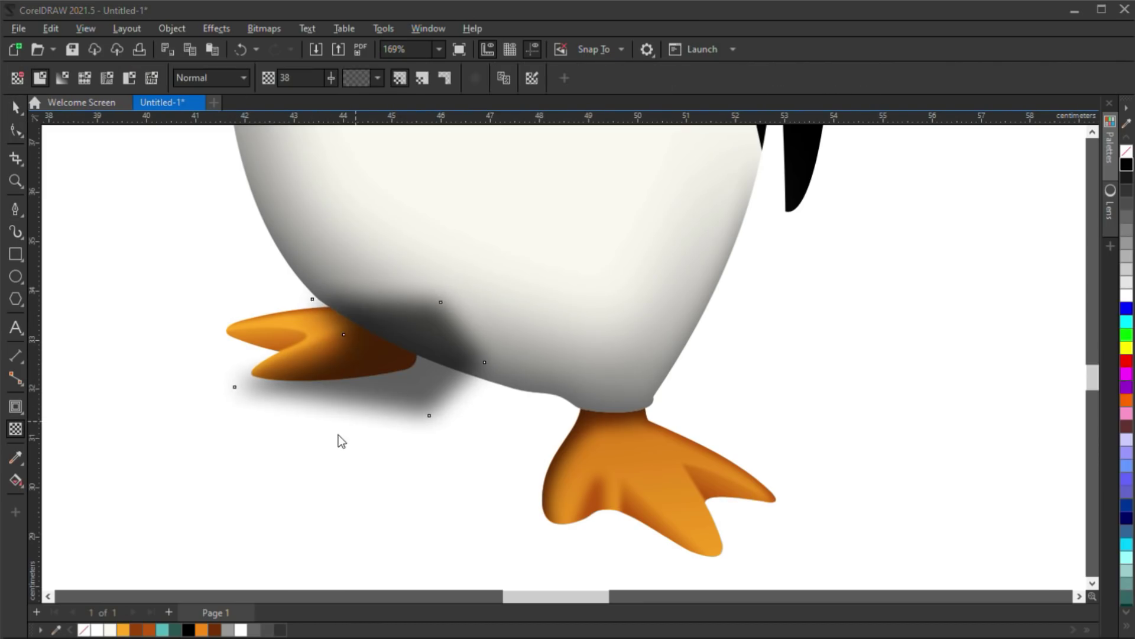
key(space)
scroll(562, 397, down, 5)
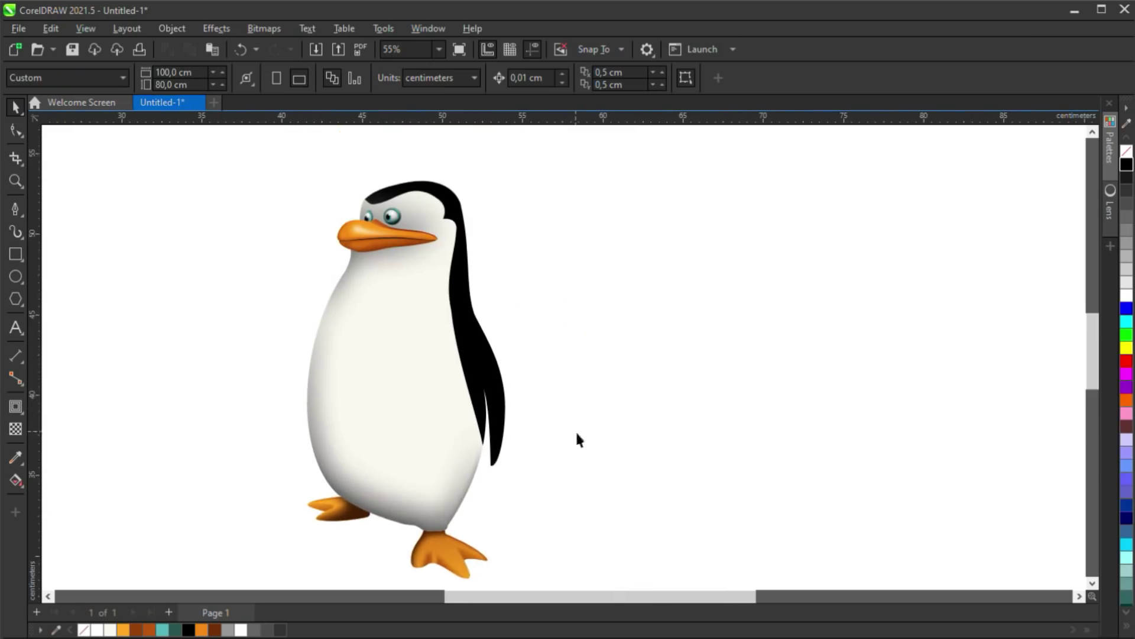
Draw a closed, narrow angular polygon along the upper wing, from the shoulder to beside the wing's inner slit
scroll(530, 333, up, 3)
click(521, 332)
key(F5)
key(space)
click(526, 346)
key(space)
click(472, 249)
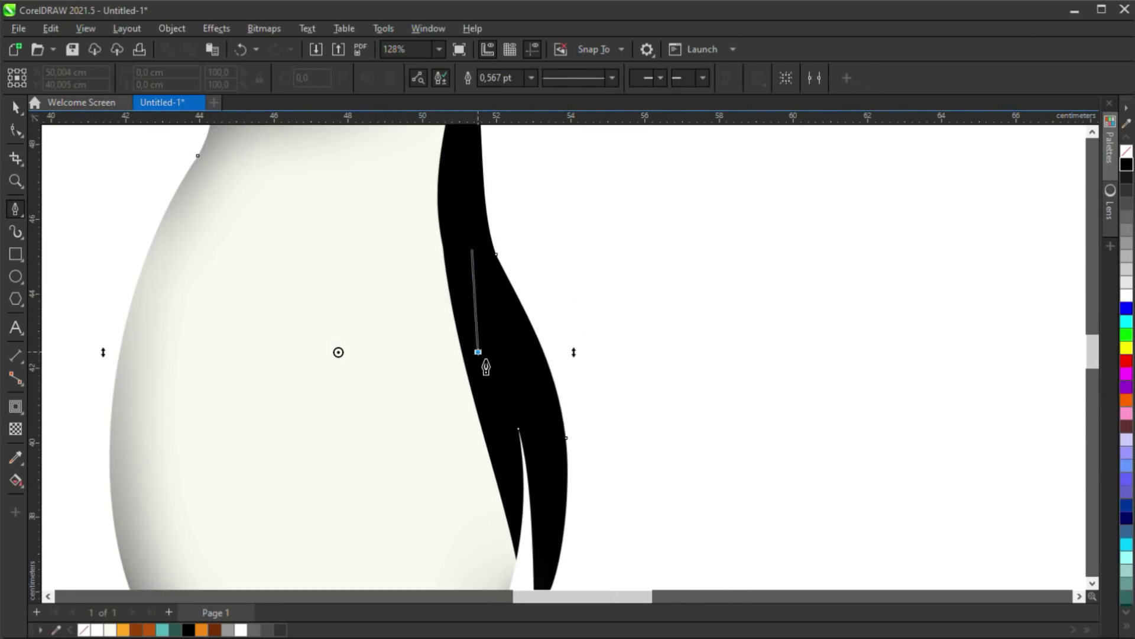
click(478, 352)
click(485, 313)
click(536, 502)
Curve the sides and adjust the nodes of the wing polygon, giving a highlight shape about 1.66 by 6.14 cm
key(F10)
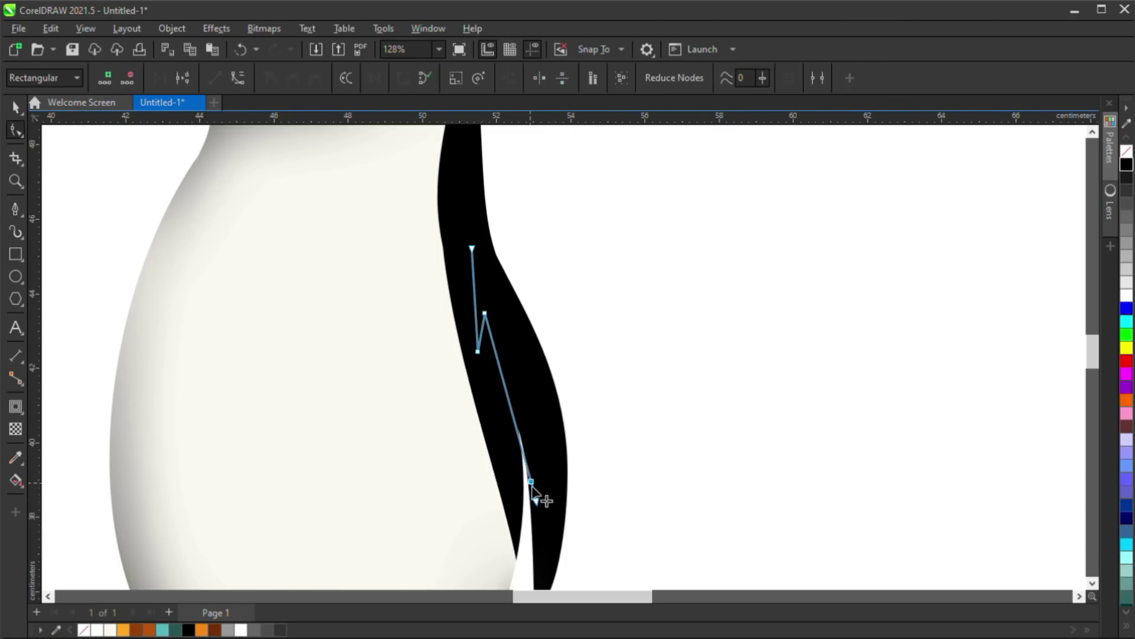
click(235, 80)
drag(481, 302, 490, 321)
scroll(499, 333, up, 1)
drag(541, 505, 546, 417)
click(546, 496)
key(space)
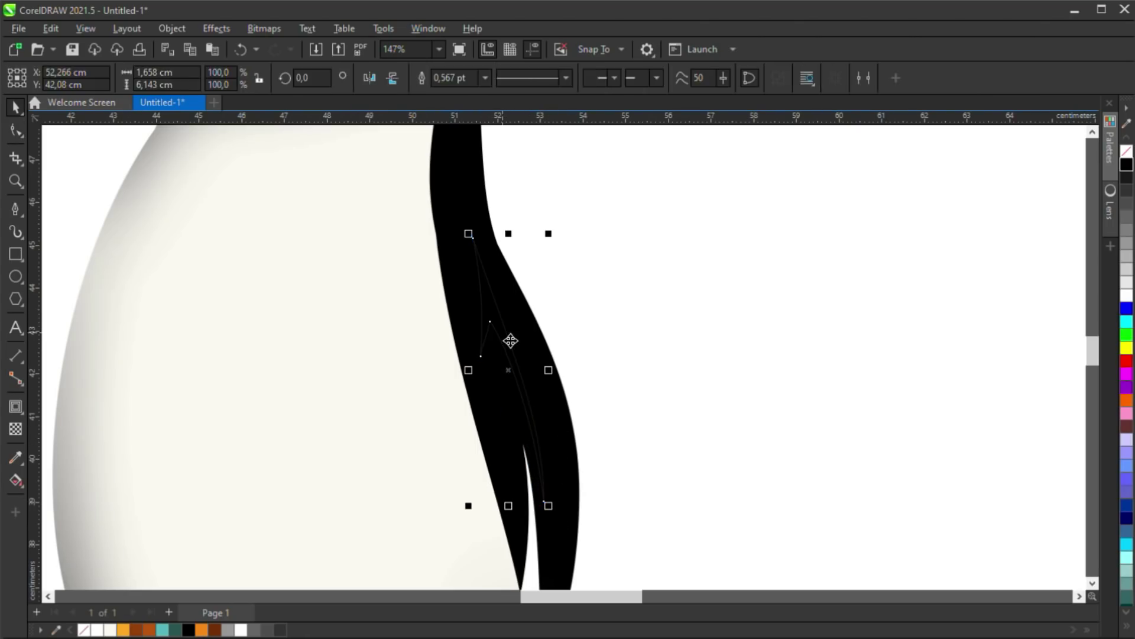
Fill the wing highlight off-white without an outline, feather its edges and make it partly transparent
click(110, 630)
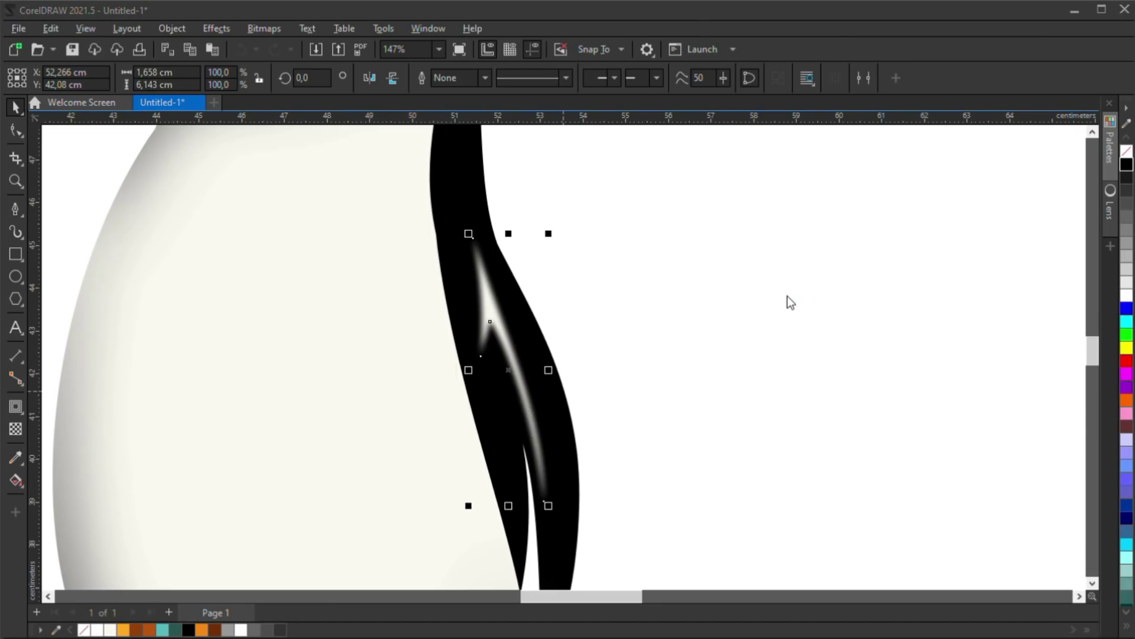
scroll(507, 353, down, 2)
click(15, 429)
drag(505, 316, 481, 255)
key(space)
click(569, 485)
scroll(488, 353, down, 1)
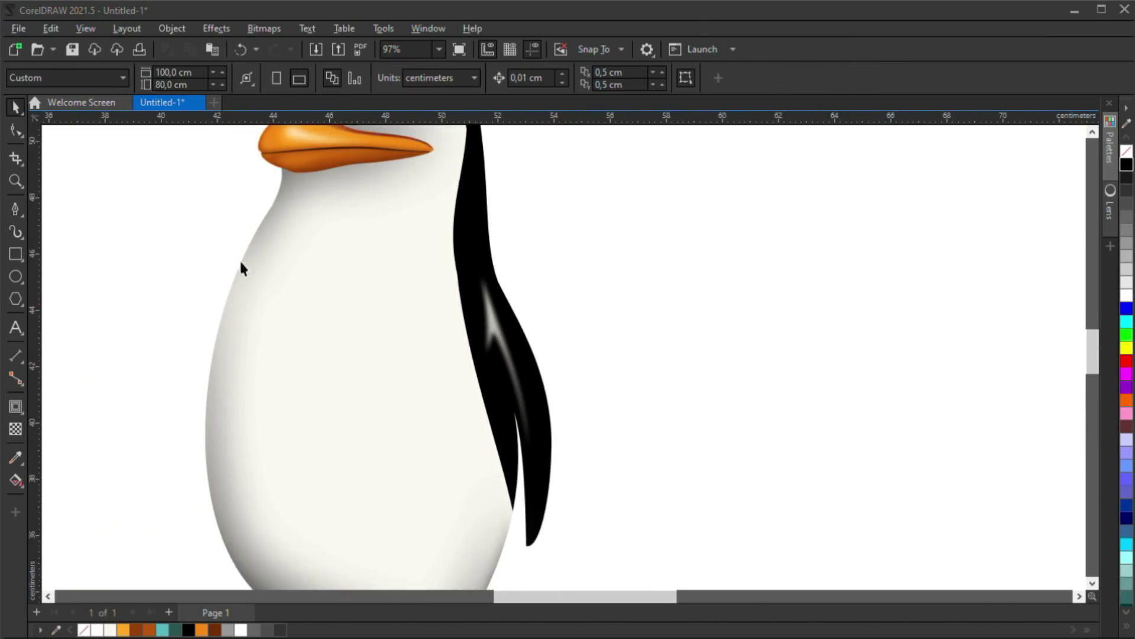
Draw a closed polygon along the lower edge of the black head cap, from its front tip around to the back
scroll(534, 321, down, 6)
scroll(494, 214, up, 13)
scroll(255, 213, up, 2)
key(p)
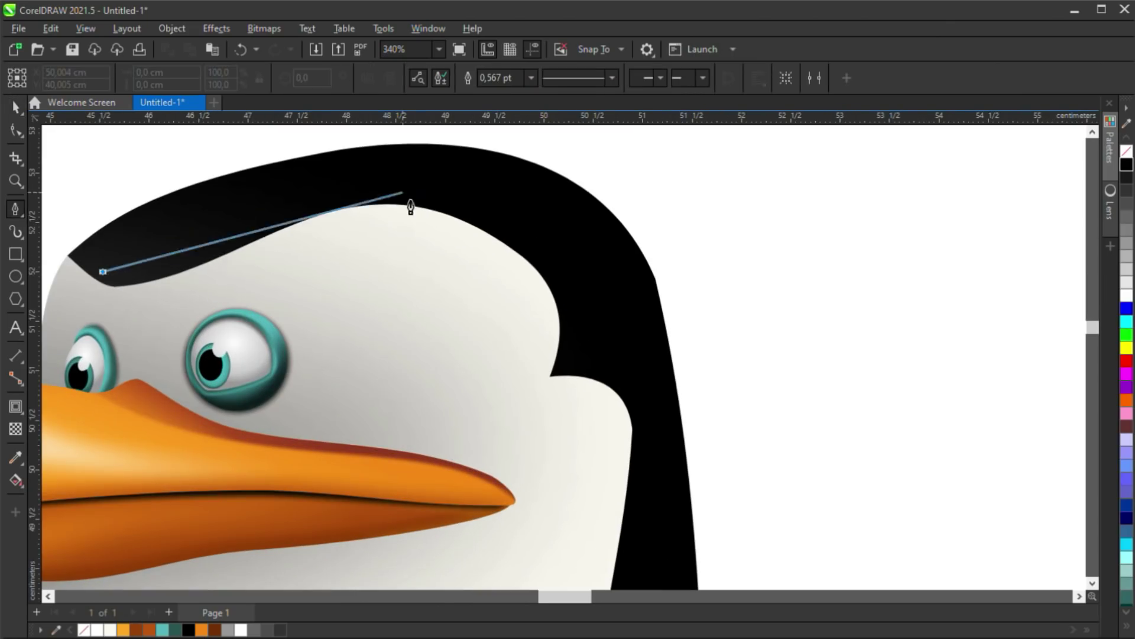
click(549, 272)
click(379, 195)
click(103, 272)
Convert the head cap polygon's sides to curves and bend them to follow the cap's lower edge
key(F10)
key(ctrl+a)
drag(464, 233, 476, 218)
click(103, 272)
drag(195, 246, 188, 256)
drag(108, 273, 179, 315)
drag(103, 272, 103, 275)
key(space)
Fill the head cap edge shape white without an outline and soften it into a highlight
click(241, 630)
right_click(84, 630)
key(ctrl+b)
click(625, 261)
ctrl+click(626, 260)
click(480, 254)
click(664, 249)
ctrl+click(875, 256)
scroll(598, 273, down, 4)
click(614, 320)
scroll(616, 313, down, 1)
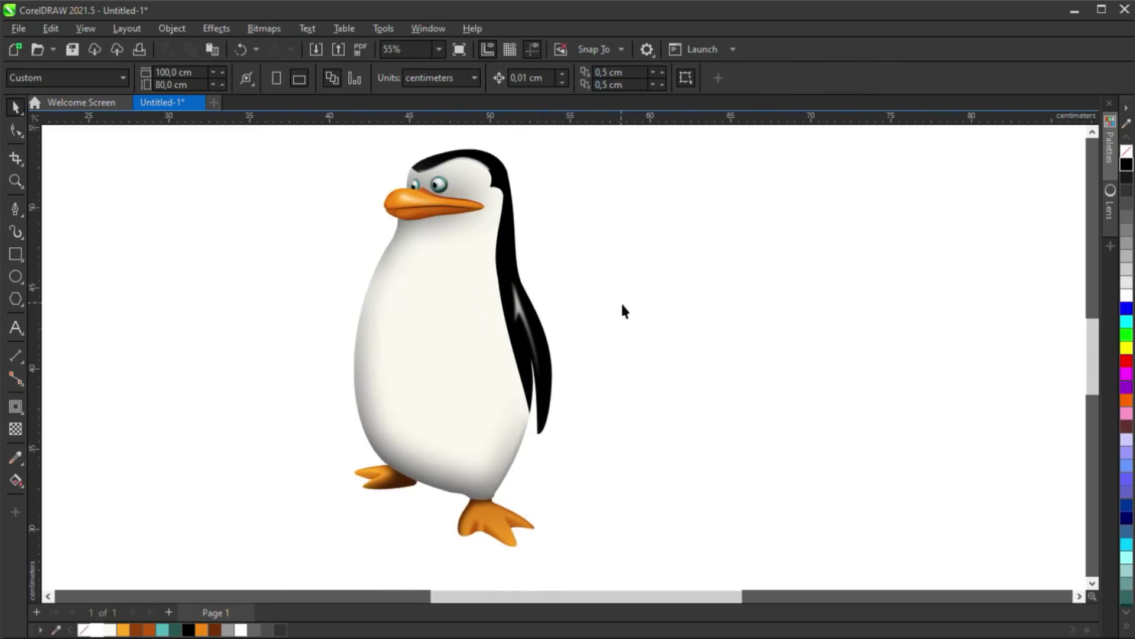
Draw a narrow closed shape along the body's edge beside the lower wing and curve its sides
scroll(643, 391, down, 1)
scroll(633, 395, up, 1)
scroll(550, 459, down, 1)
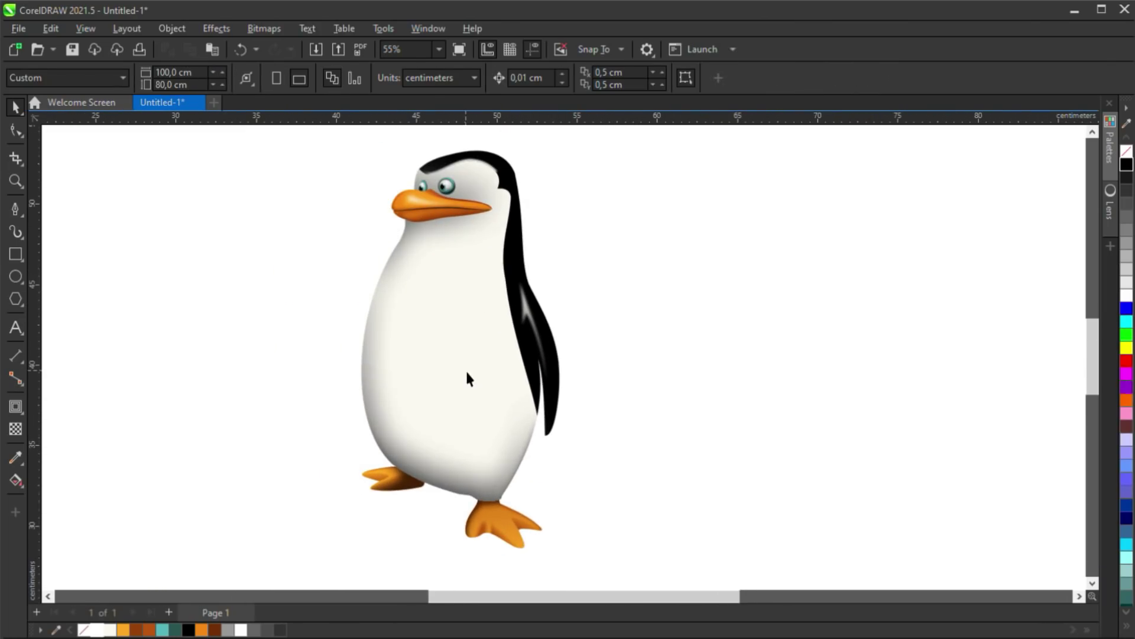
scroll(542, 404, up, 2)
key(p)
click(518, 447)
click(530, 341)
click(515, 297)
key(F10)
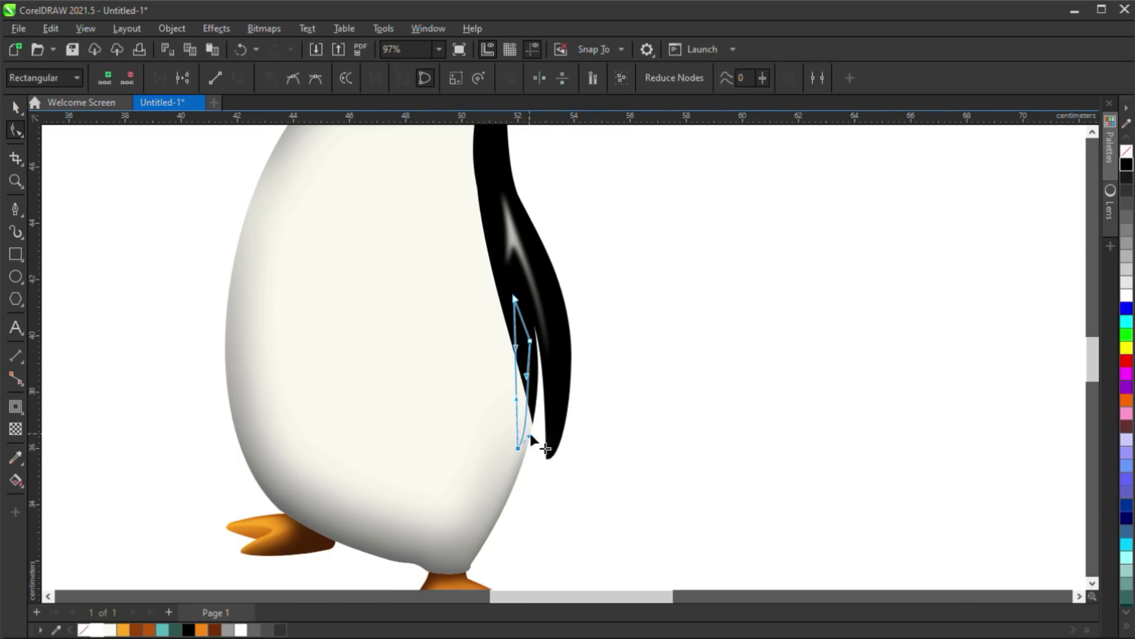
Fill the narrow shape black without an outline, feather it, extend its upper node slightly outward and clip it inside the body
key(space)
click(1127, 164)
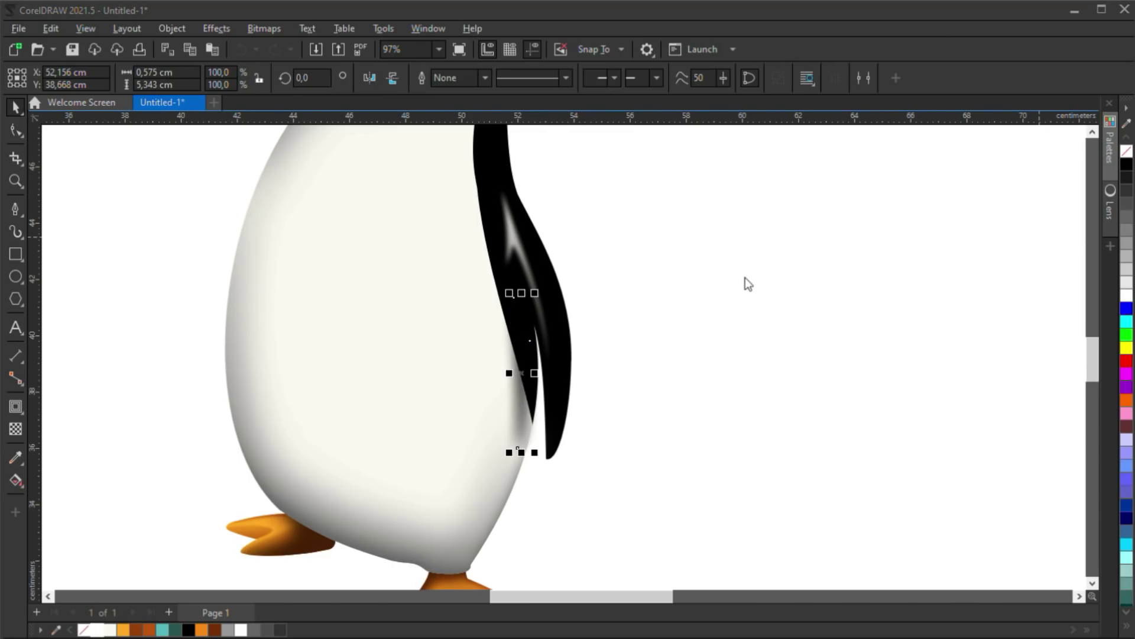
key(F10)
drag(515, 298, 509, 296)
key(space)
double_click(408, 367)
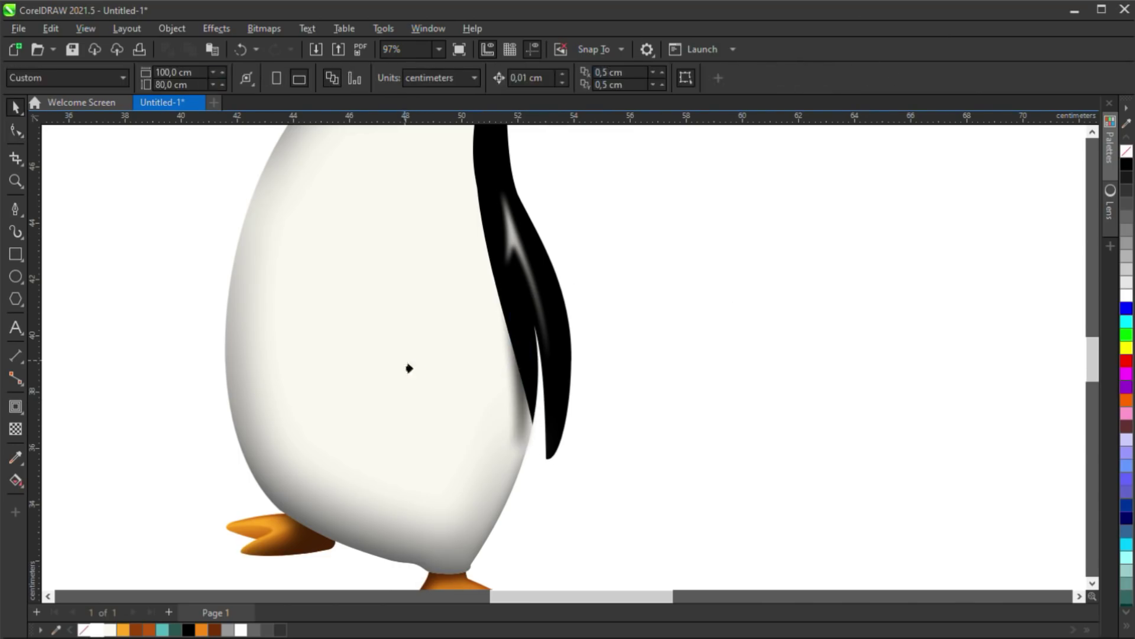
scroll(471, 372, down, 1)
scroll(479, 380, down, 4)
click(559, 279)
scroll(559, 279, down, 1)
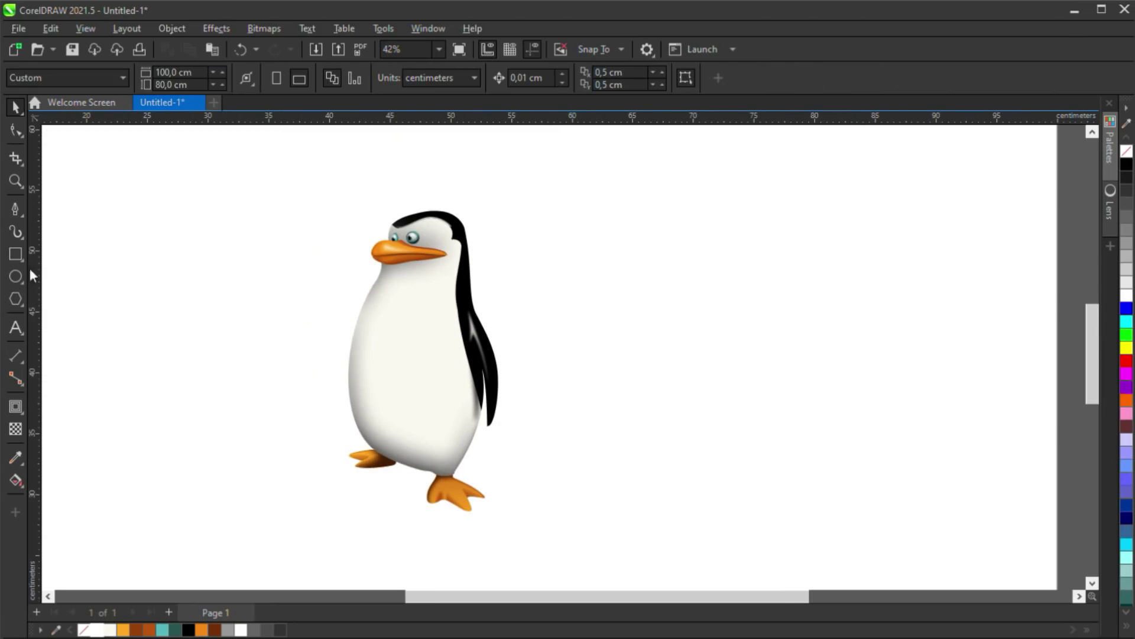
Draw a closed, smoothly curved outline on the ground surrounding both feet
click(15, 209)
click(393, 438)
click(340, 432)
scroll(333, 444, up, 2)
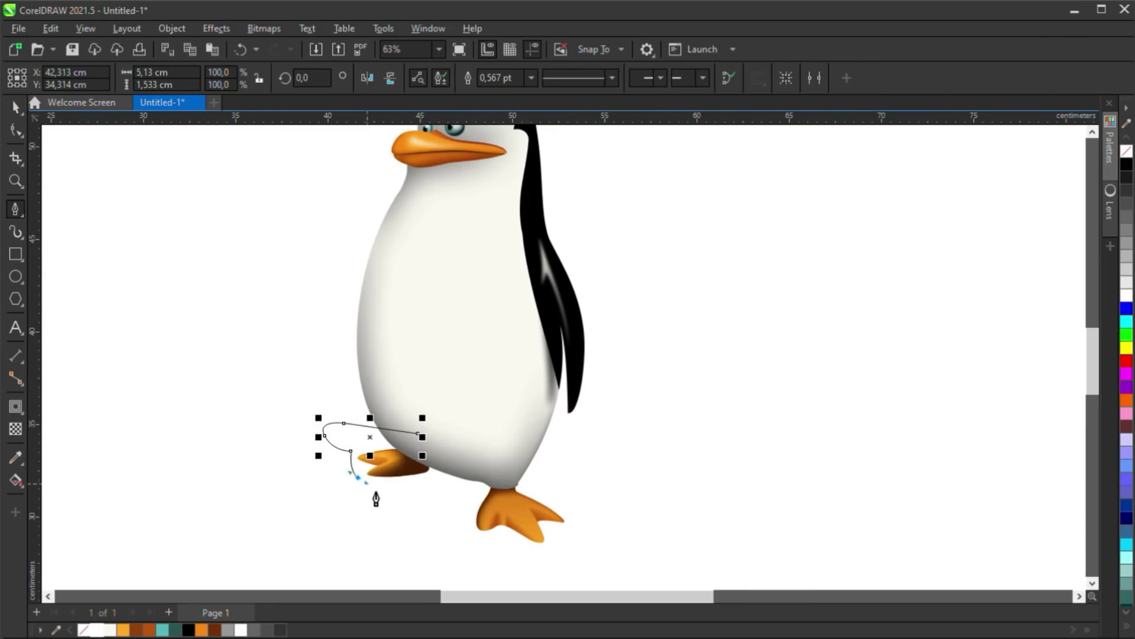
Fill the ground shape black without an outline, send it behind the penguin and feather it widely
key(space)
click(1126, 165)
right_click(1126, 152)
key(shift+Page_Down)
key(ctrl+shift+g)
drag(563, 323, 601, 321)
key(Return)
Move the ground shadow's node below the back foot slightly outward and set the shadow's transparency to 36
key(F10)
drag(357, 478, 341, 484)
key(space)
key(t)
drag(453, 574, 432, 572)
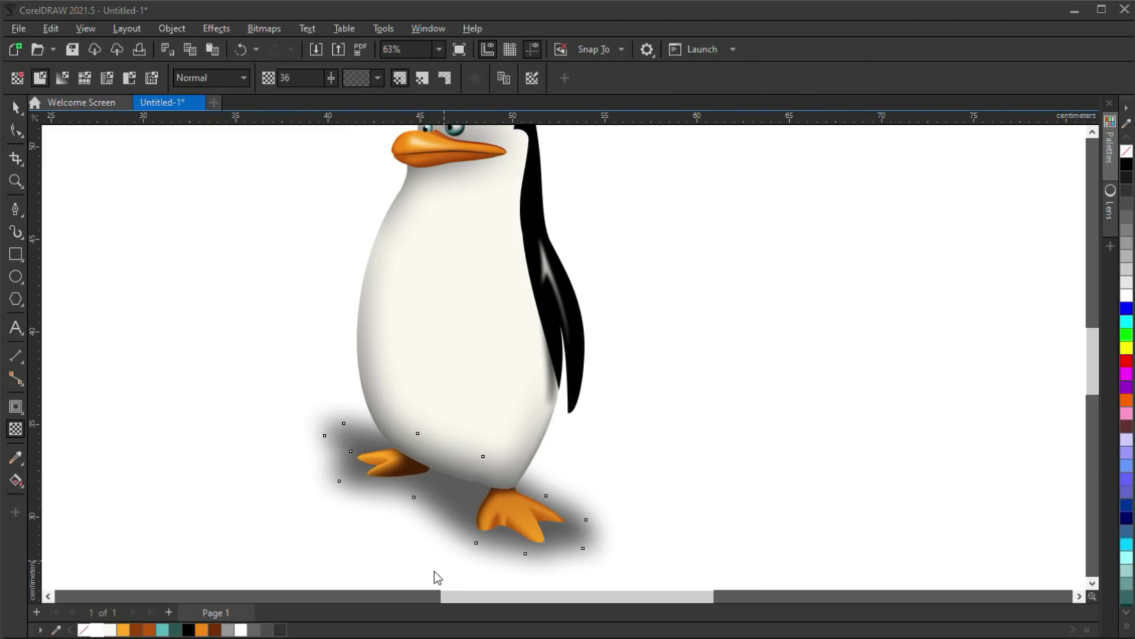
key(space)
Place a black copy of the front foot's shape without its clipped contents behind the foot, shifted slightly downward
scroll(310, 373, down, 2)
scroll(487, 484, up, 4)
scroll(414, 462, up, 1)
click(419, 461)
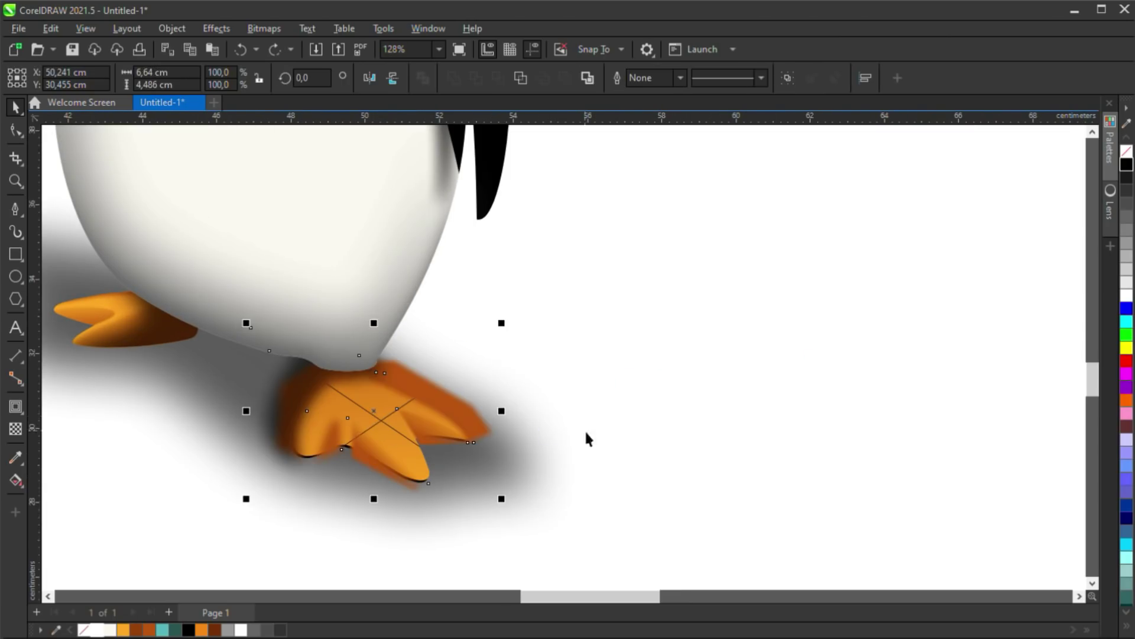
key(ctrl+z)
click(404, 478)
scroll(404, 478, up, 2)
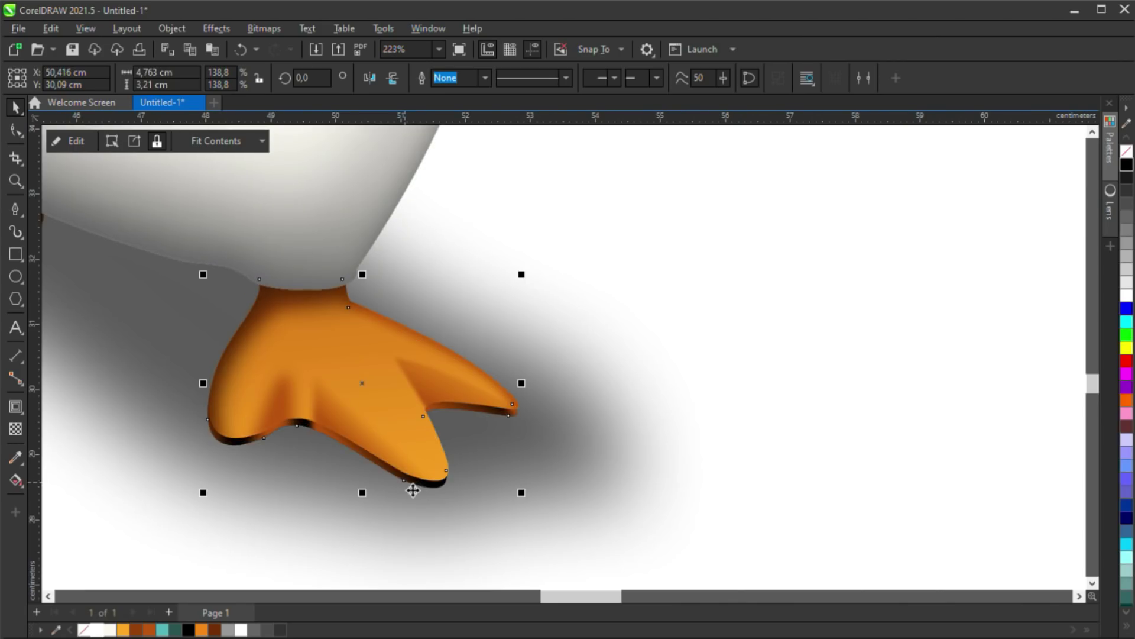
scroll(514, 453, down, 3)
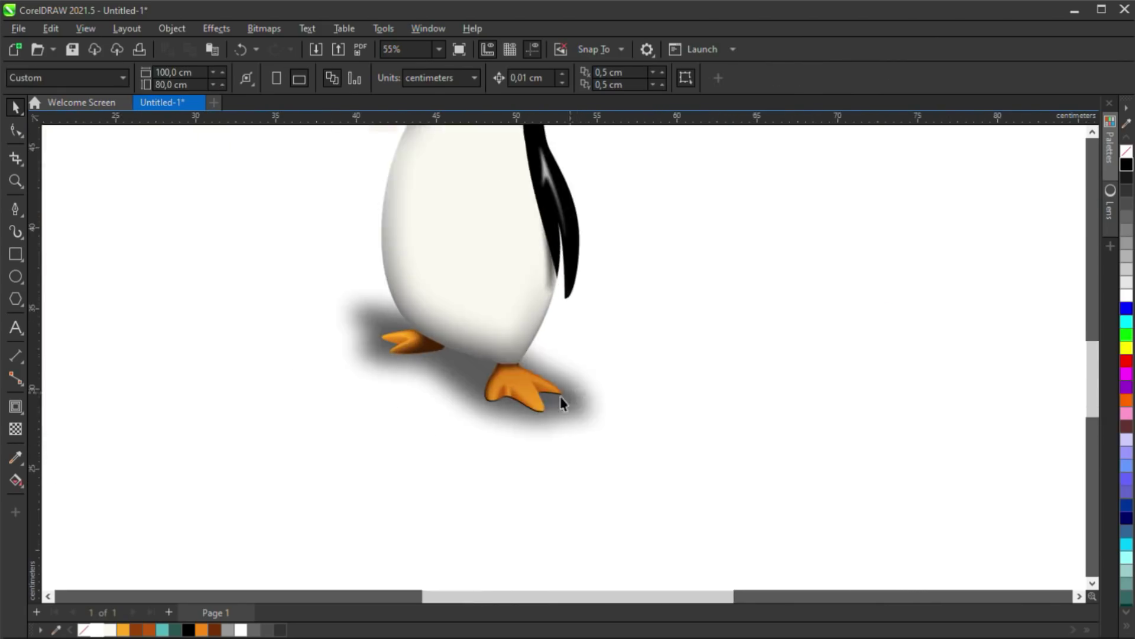
Move the front foot's black copy slightly closer to the foot and recolour it dark gray
scroll(532, 418, up, 2)
click(697, 550)
click(553, 425)
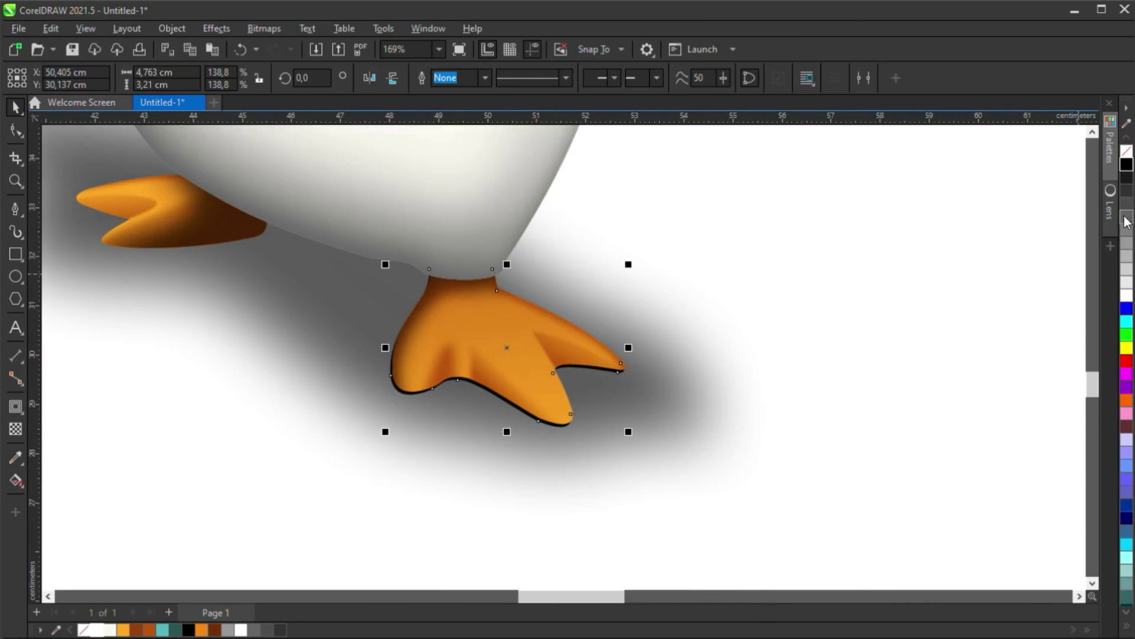
scroll(508, 386, down, 2)
Duplicate the back foot's shape without its clipped contents, place it slightly lower behind the foot and fill it dark gray
scroll(314, 281, up, 3)
click(334, 274)
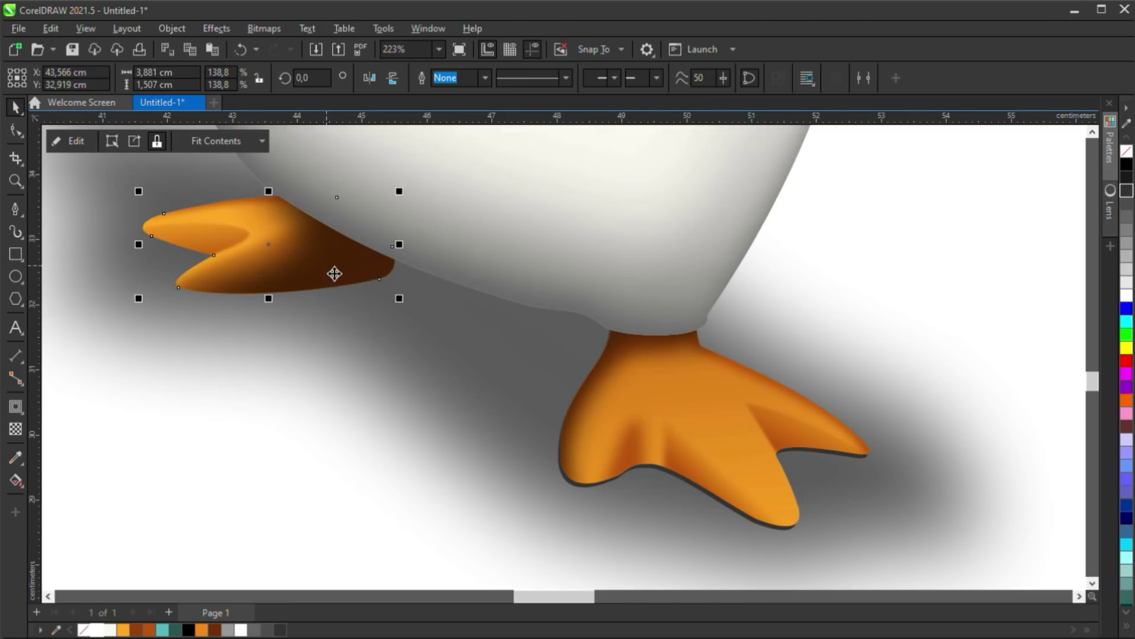
key(ctrl+d)
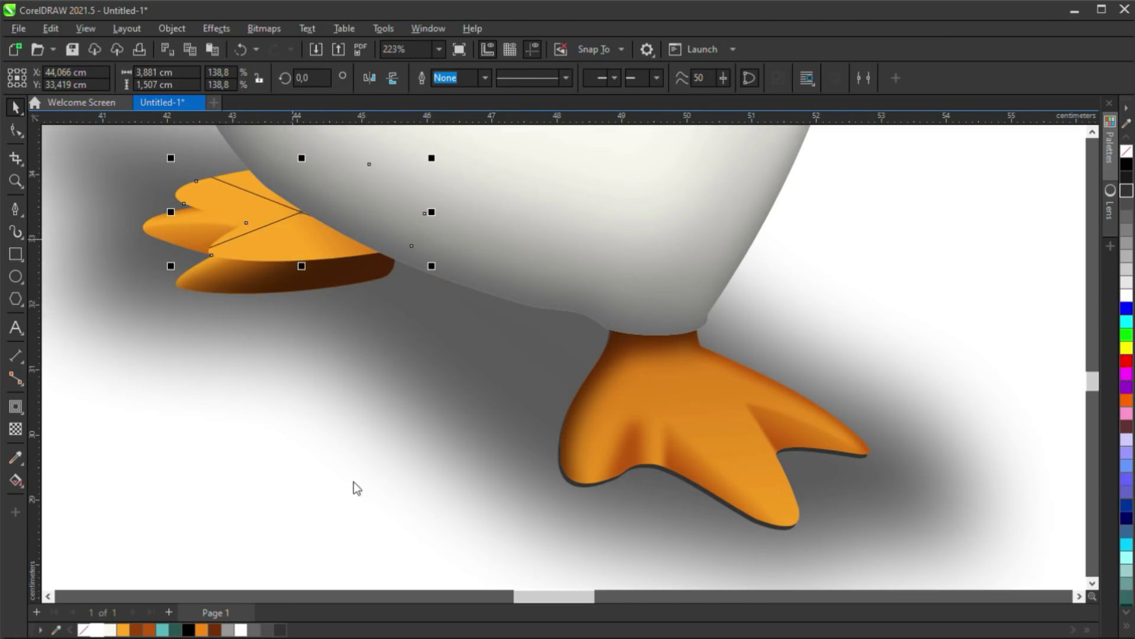
drag(244, 258, 244, 260)
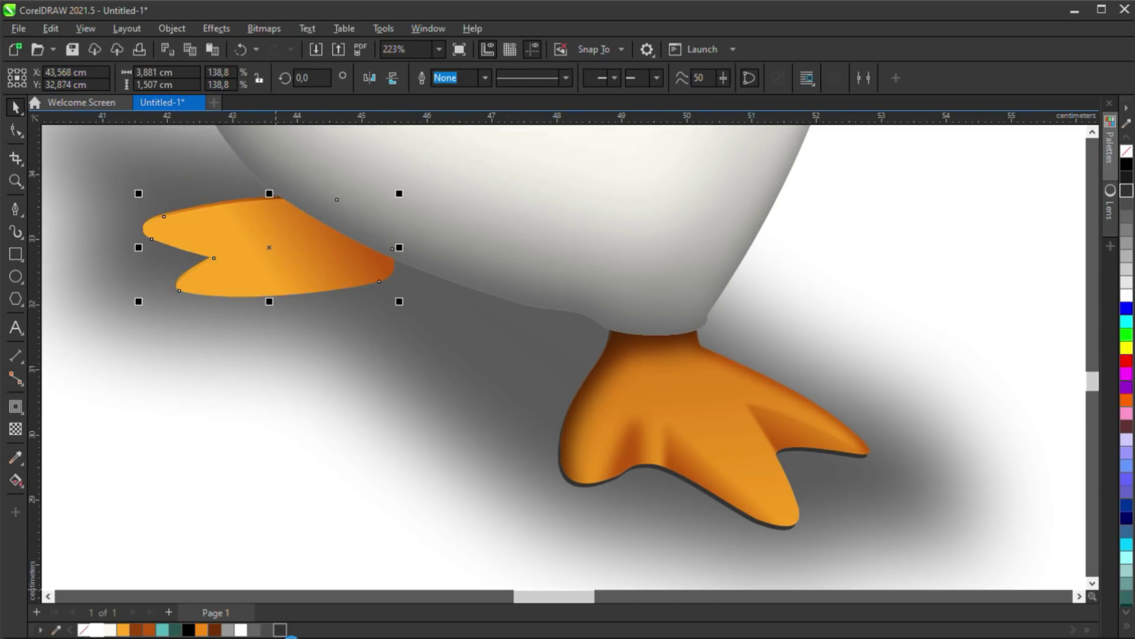
key(ctrl+Page_Down)
click(280, 630)
key(Escape)
scroll(511, 349, down, 2)
scroll(321, 300, up, 1)
scroll(321, 299, up, 2)
drag(316, 262, 315, 265)
Increase the transparency of the ground shadow beneath the feet
scroll(459, 350, down, 5)
click(529, 385)
scroll(530, 385, up, 1)
click(448, 492)
key(t)
drag(358, 535, 331, 512)
key(space)
scroll(500, 385, up, 2)
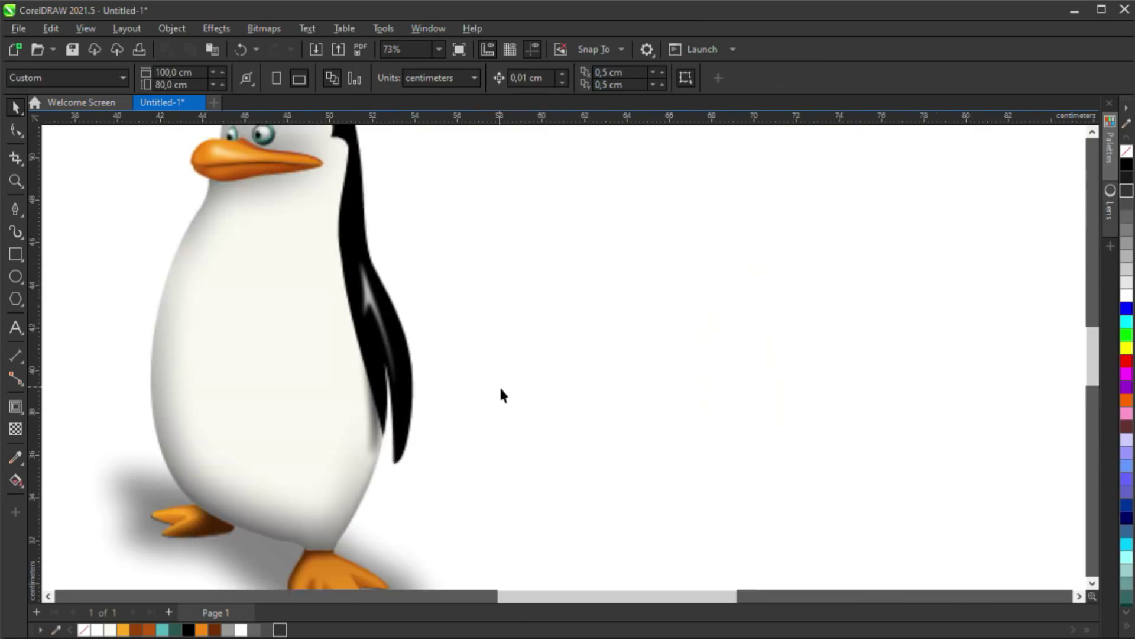